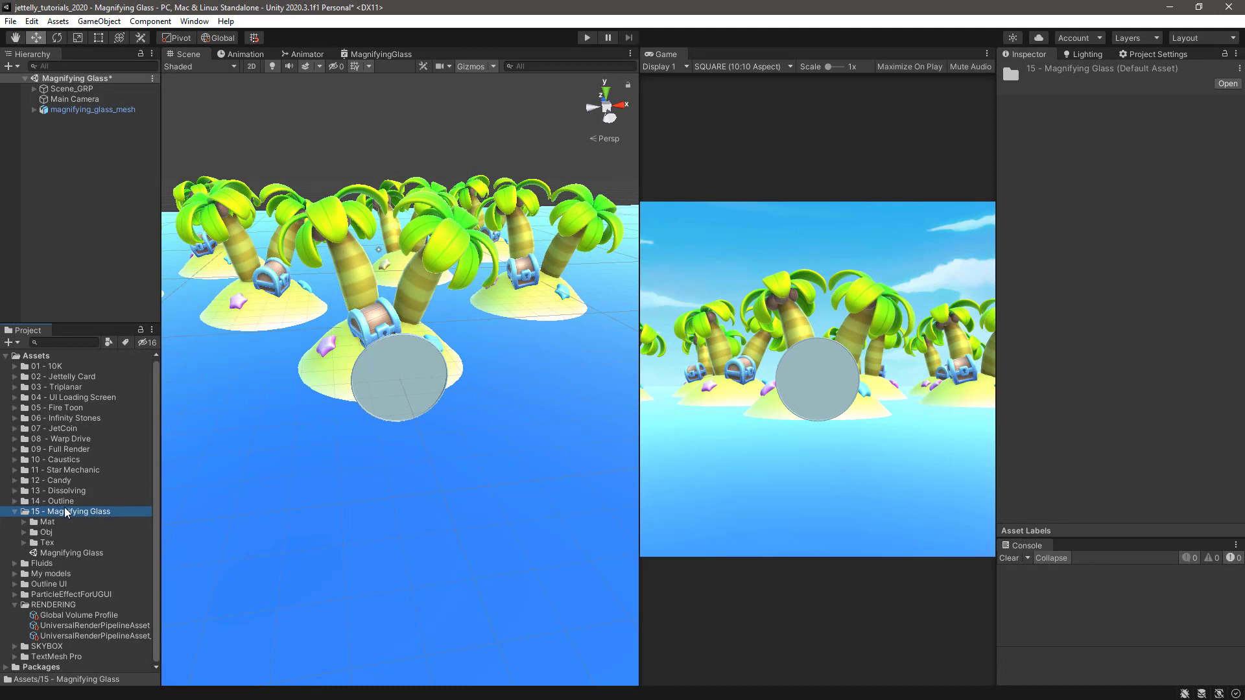
Step: Expand the Mat, Obj and Tex folders in the Project panel
{"action": "left_click", "coordinate": [24, 522]}
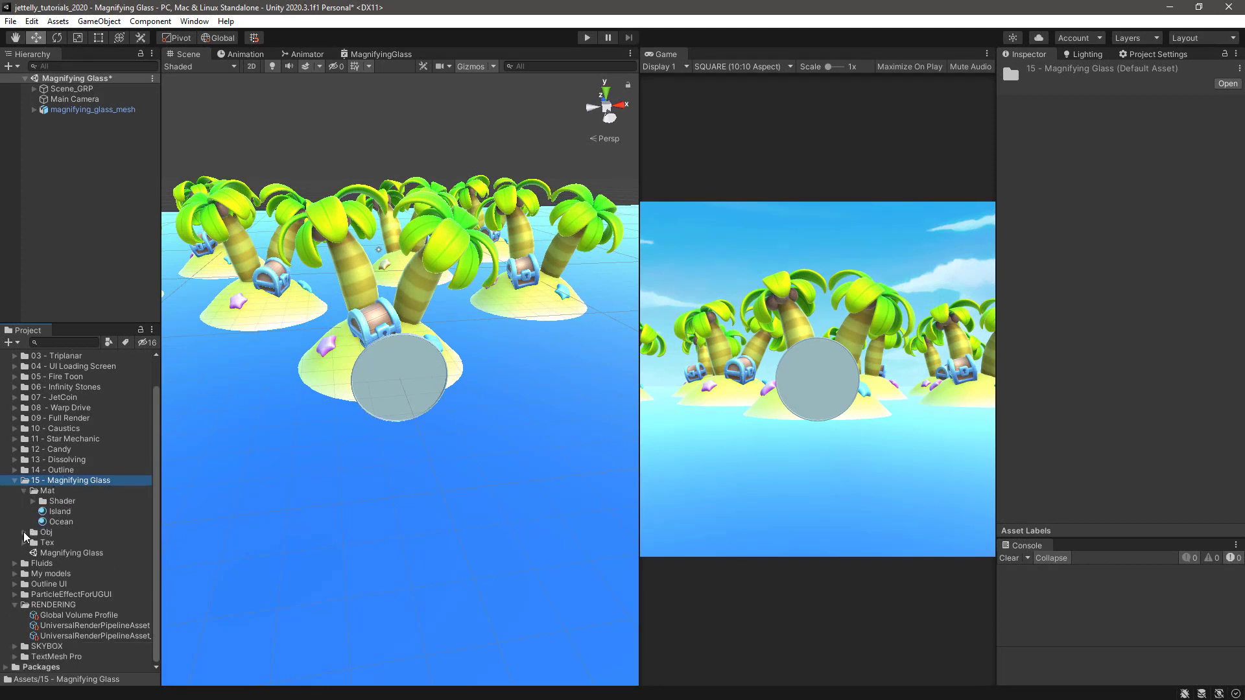
{"action": "left_click", "coordinate": [24, 533]}
{"action": "left_click", "coordinate": [24, 563]}
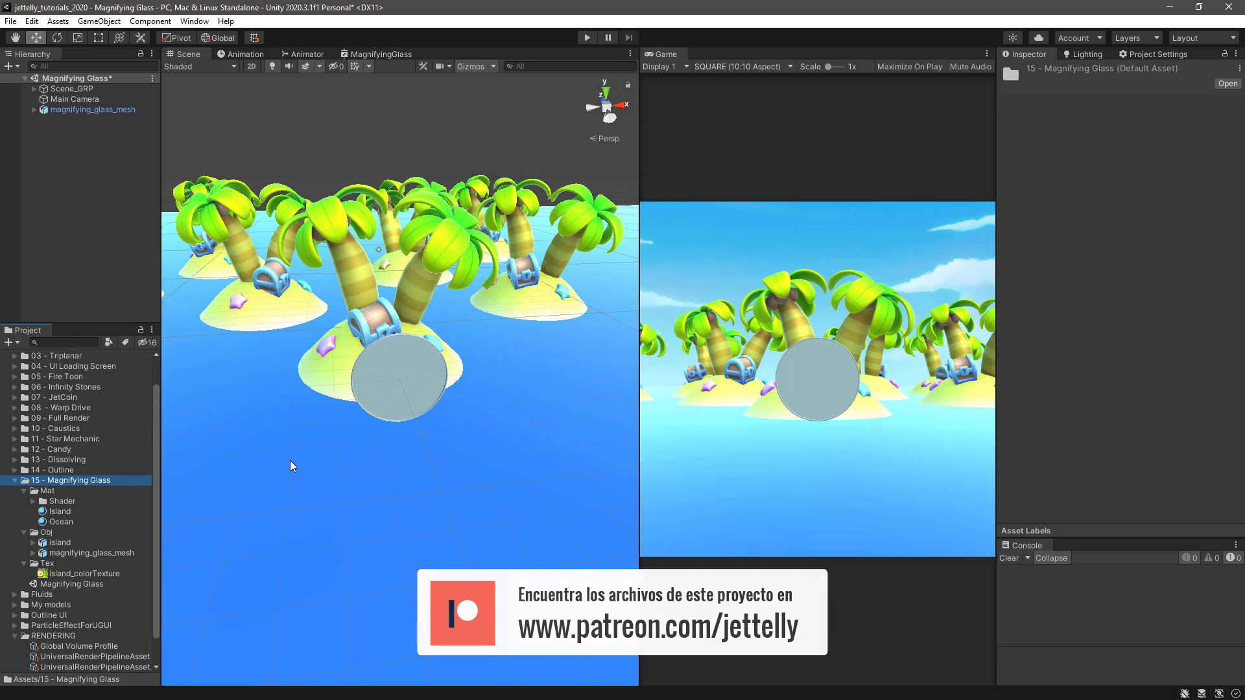
Step: Inspect the magnifying_glass_mesh, its border and its Lens objects in the scene
{"action": "mouse_move", "coordinate": [292, 466]}
{"action": "left_mouse_down", "text": "alt"}
{"action": "mouse_move", "coordinate": [278, 465]}
{"action": "mouse_move", "coordinate": [356, 489]}
{"action": "left_mouse_up", "text": "alt"}
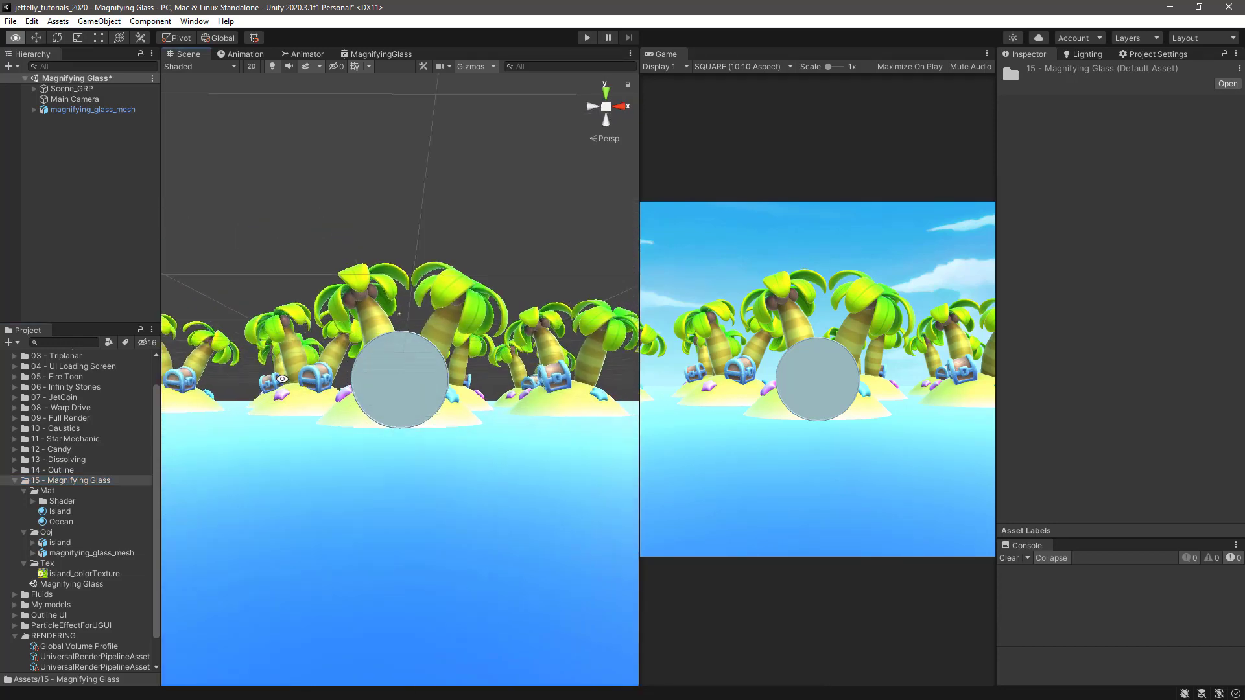
{"action": "left_click", "coordinate": [34, 109]}
{"action": "left_click", "coordinate": [91, 109]}
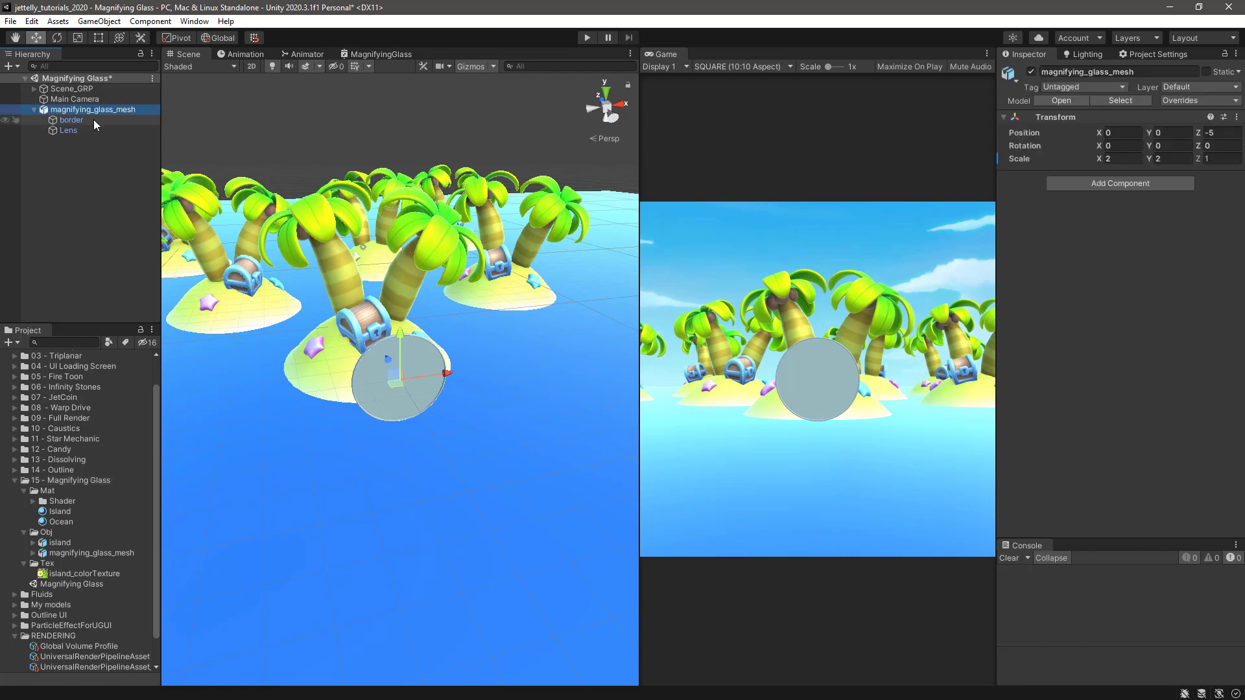
{"action": "left_click", "coordinate": [93, 120]}
{"action": "left_click", "coordinate": [91, 130]}
{"action": "mouse_move", "coordinate": [292, 363]}
{"action": "left_mouse_down", "text": "alt"}
{"action": "mouse_move", "coordinate": [307, 362]}
{"action": "mouse_move", "coordinate": [290, 340]}
{"action": "left_mouse_up", "text": "alt"}
Step: Parent Main Camera under magnifying_glass_mesh and set its Scale Z to 1
{"action": "left_click", "coordinate": [90, 99]}
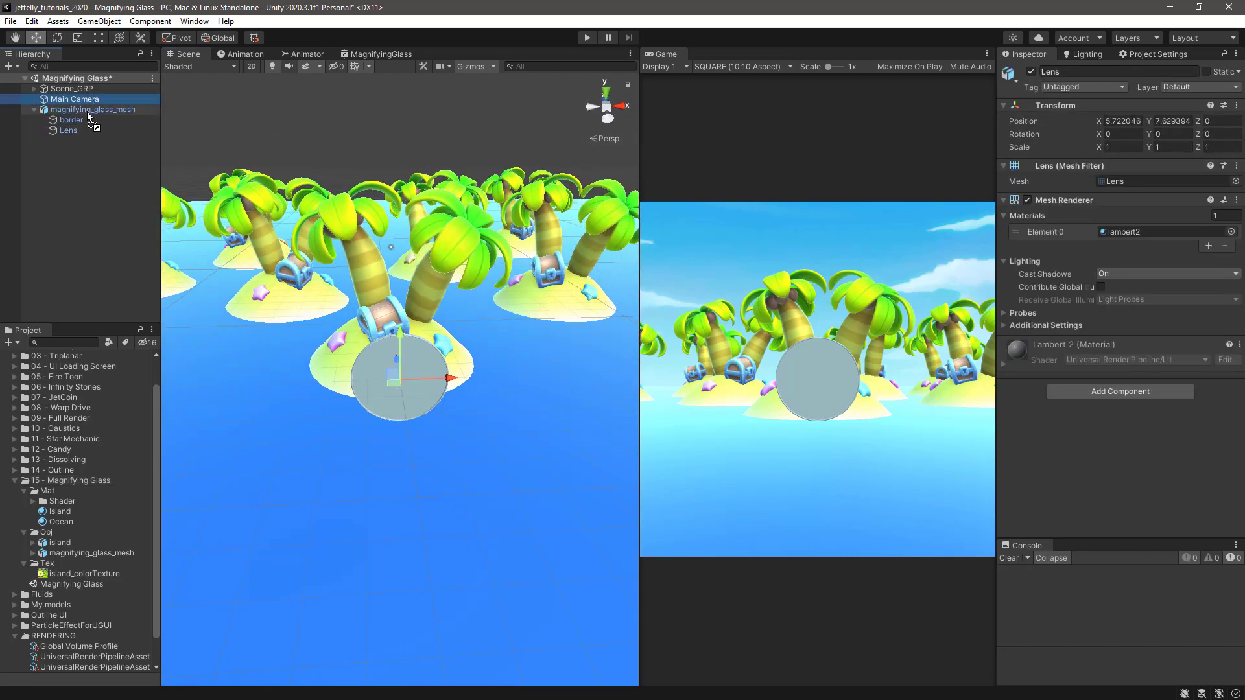
{"action": "left_click_drag", "start_coordinate": [90, 98], "coordinate": [87, 111]}
{"action": "left_click", "coordinate": [89, 130]}
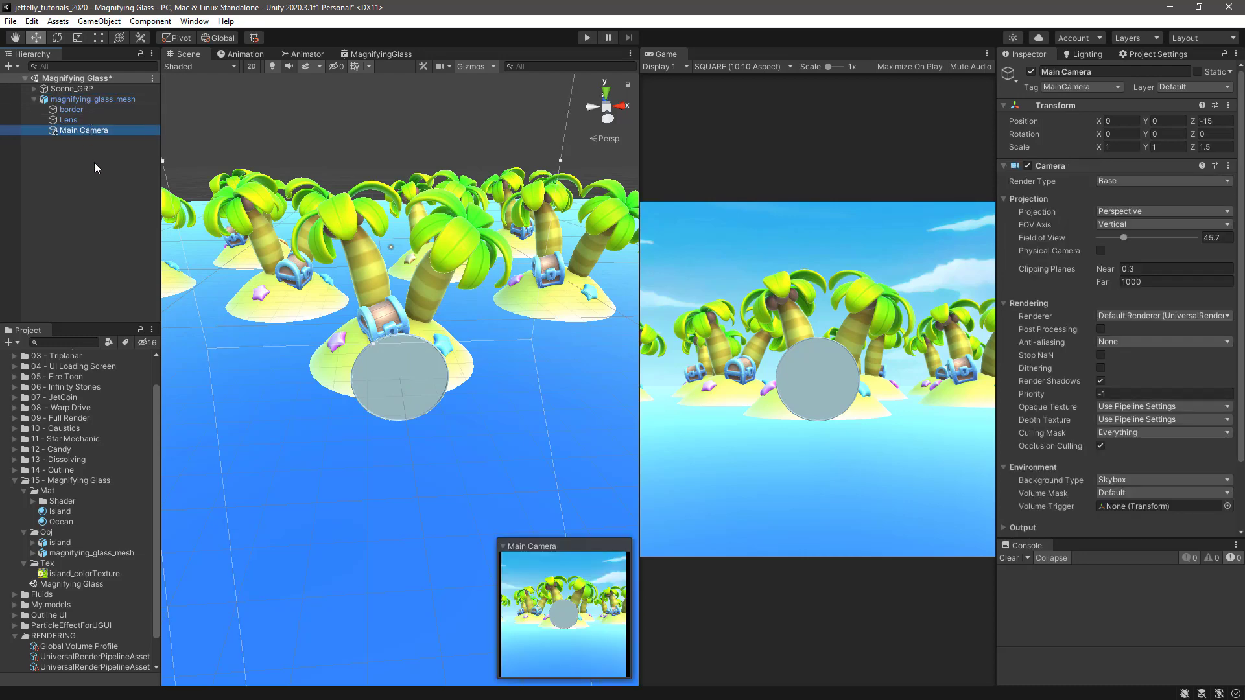
{"action": "left_click", "coordinate": [92, 121]}
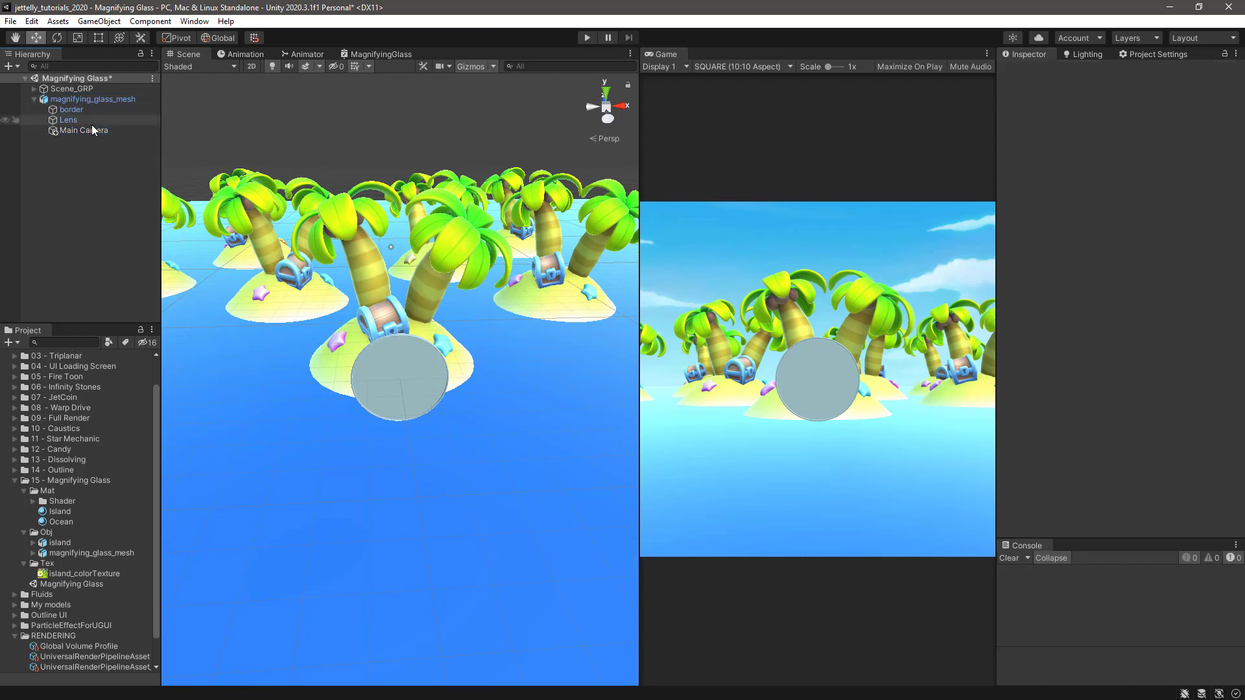
{"action": "left_click", "coordinate": [87, 131]}
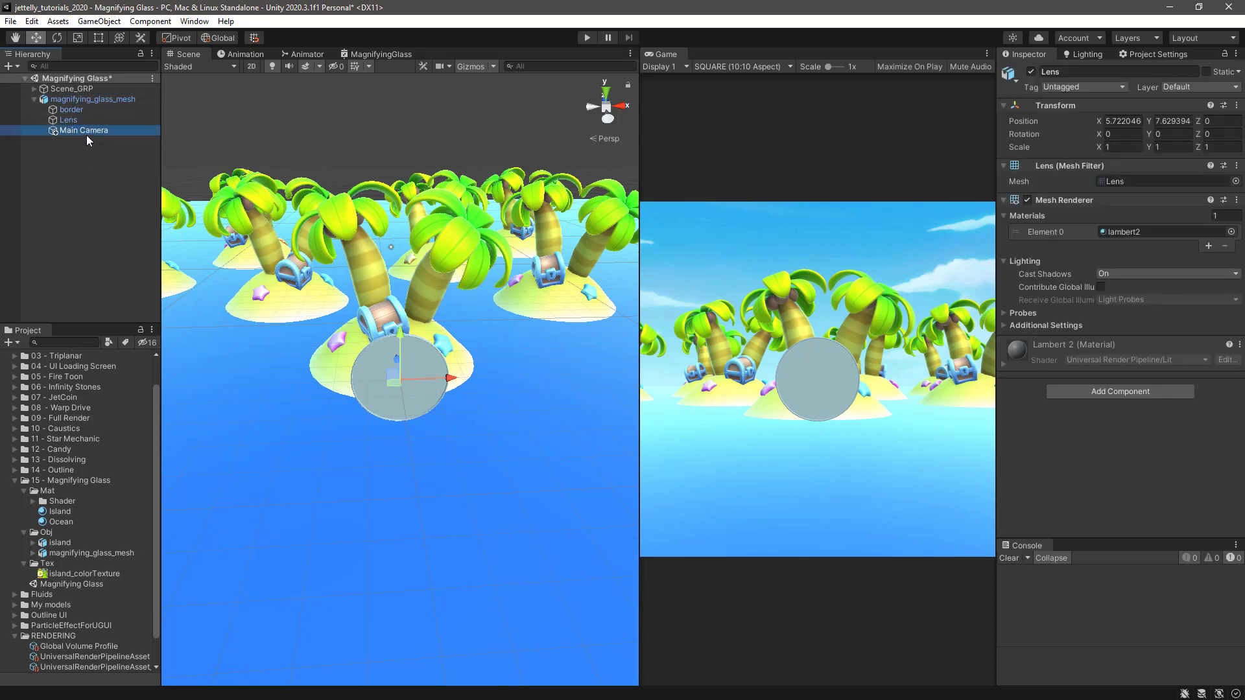
{"action": "left_click", "coordinate": [1223, 148]}
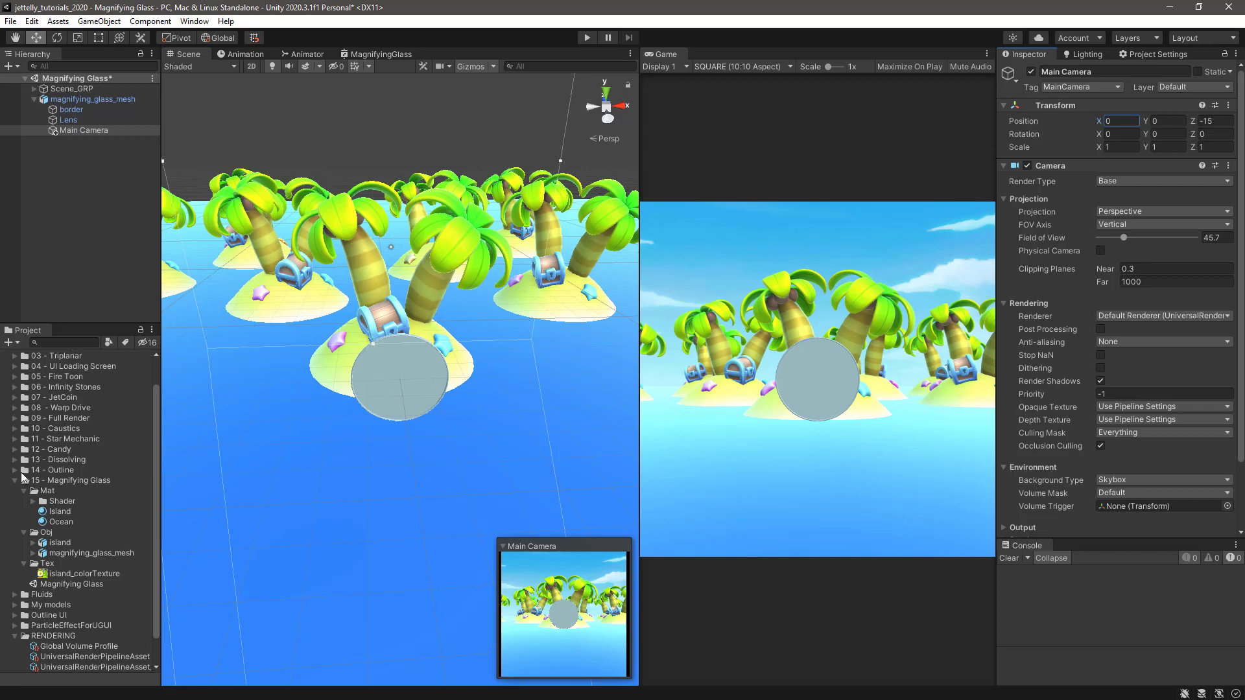
{"action": "left_click", "coordinate": [53, 491]}
Step: Create a URP Unlit Shader Graph named MagnifyingGlass_SG in the Shader folder
{"action": "left_click", "coordinate": [33, 501]}
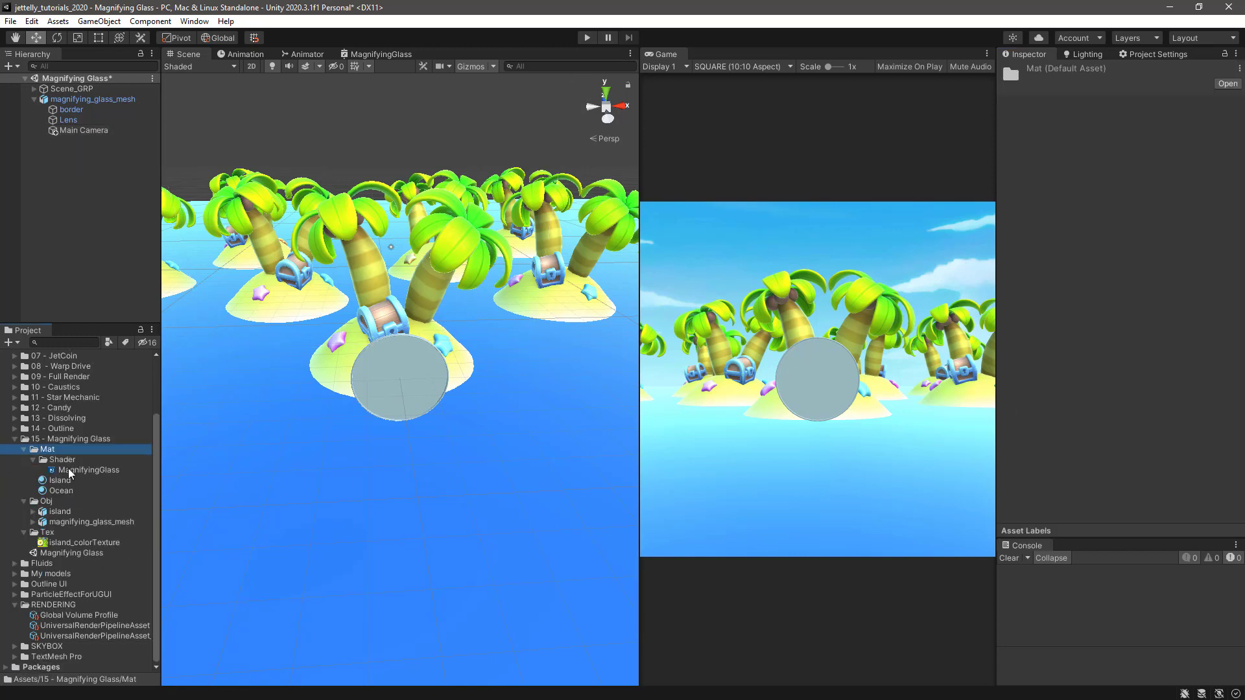
{"action": "scroll", "coordinate": [68, 493], "scroll_direction": "down", "scroll_amount": 1}
{"action": "left_click", "coordinate": [68, 464]}
{"action": "right_click", "coordinate": [67, 462]}
{"action": "mouse_move", "coordinate": [172, 119]}
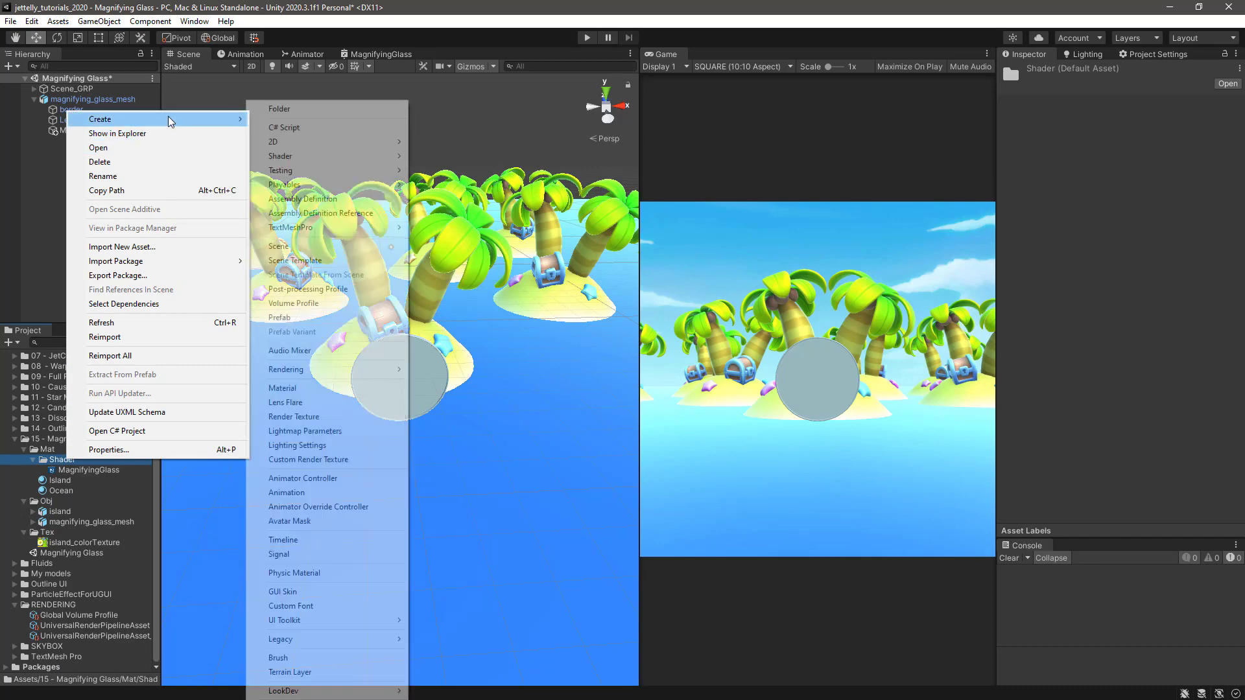
{"action": "mouse_move", "coordinate": [363, 157]}
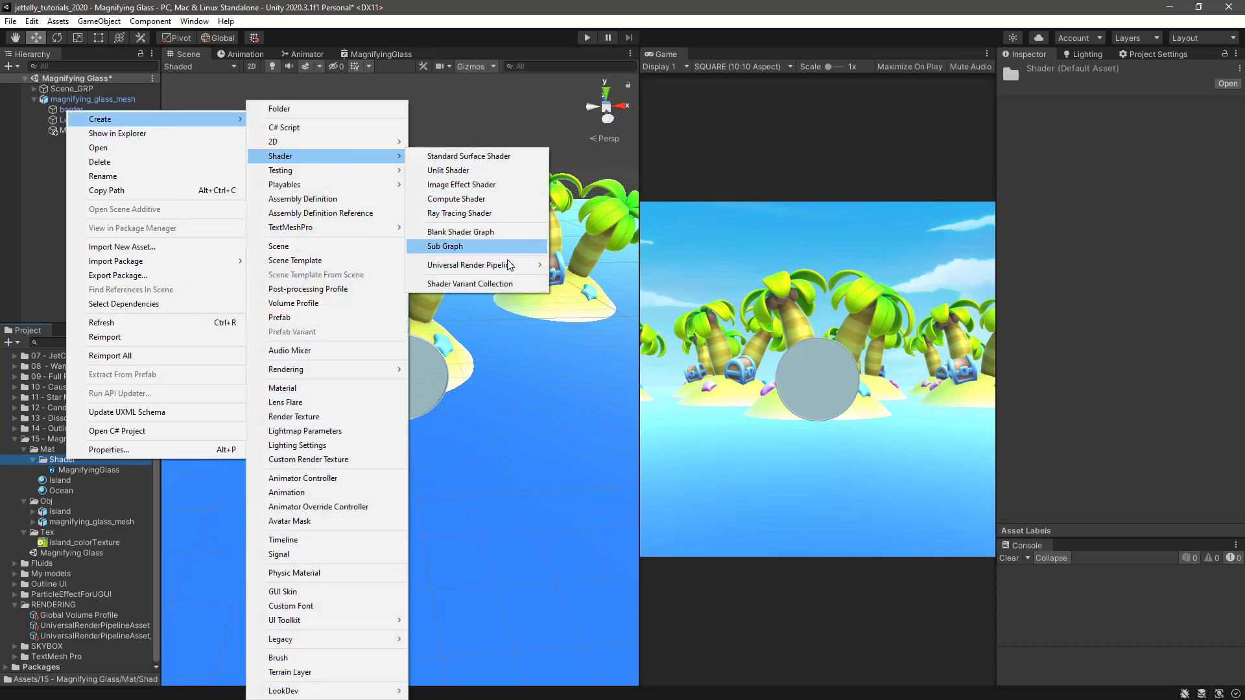
{"action": "mouse_move", "coordinate": [509, 266]}
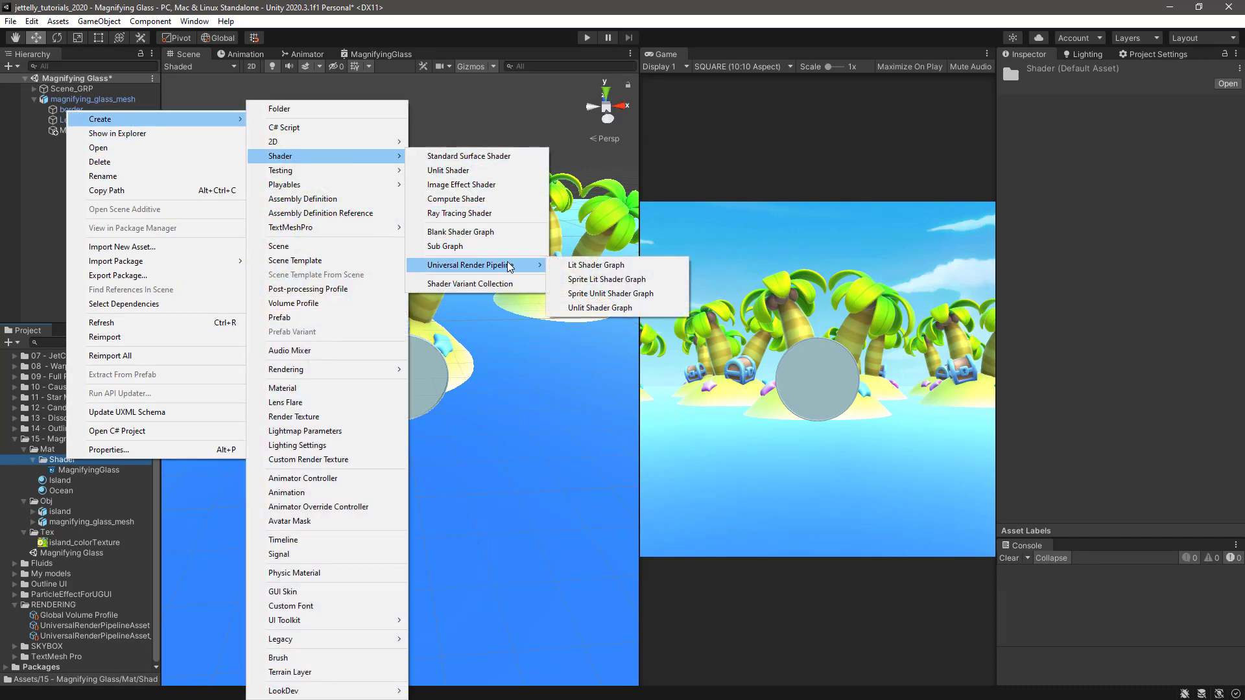
{"action": "left_click", "coordinate": [608, 307]}
{"action": "type", "text": "MagnifyingGlass_SG"}
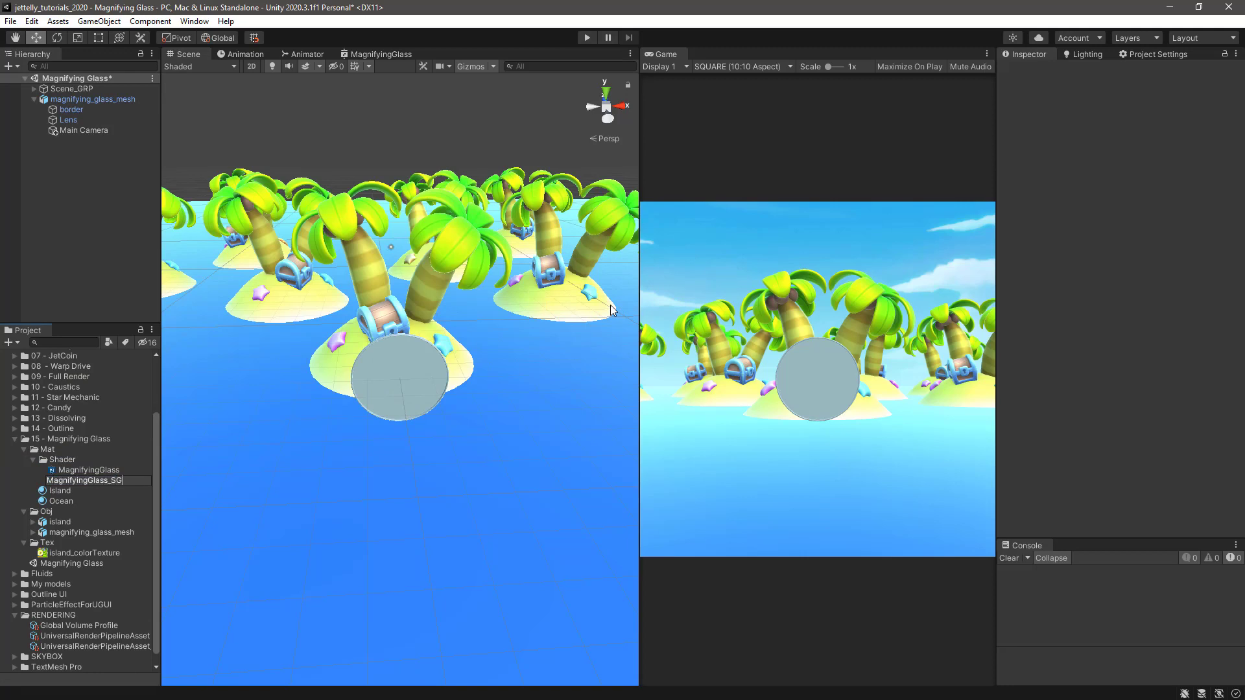
{"action": "key", "text": "Return"}
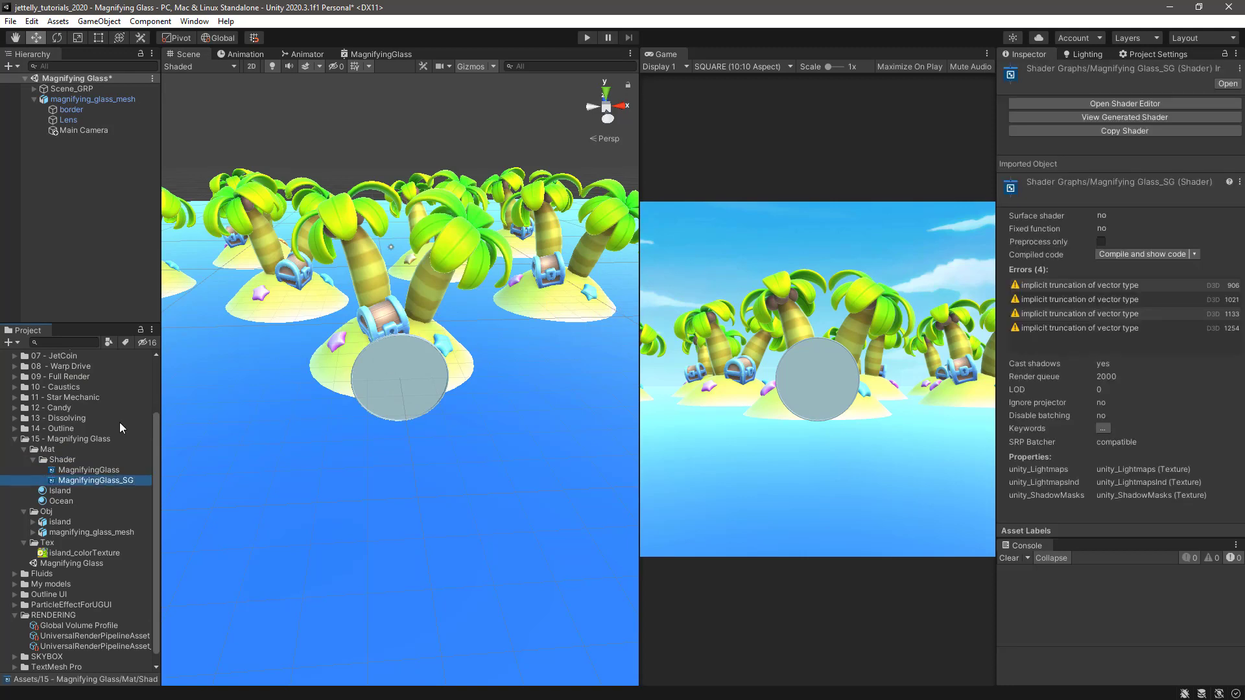
Step: Create a MagnifyingGlass material in Mat using the Shader Graphs/MagnifyingGlass_SG shader
{"action": "right_click", "coordinate": [48, 450]}
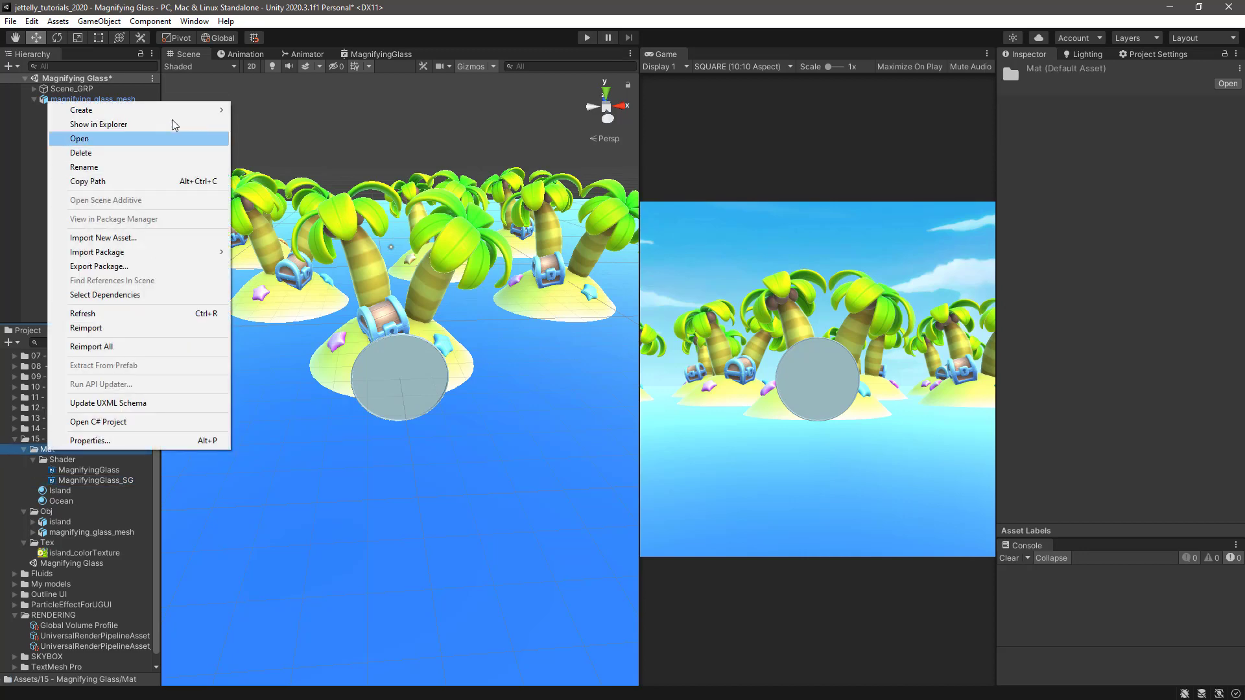
{"action": "mouse_move", "coordinate": [179, 112]}
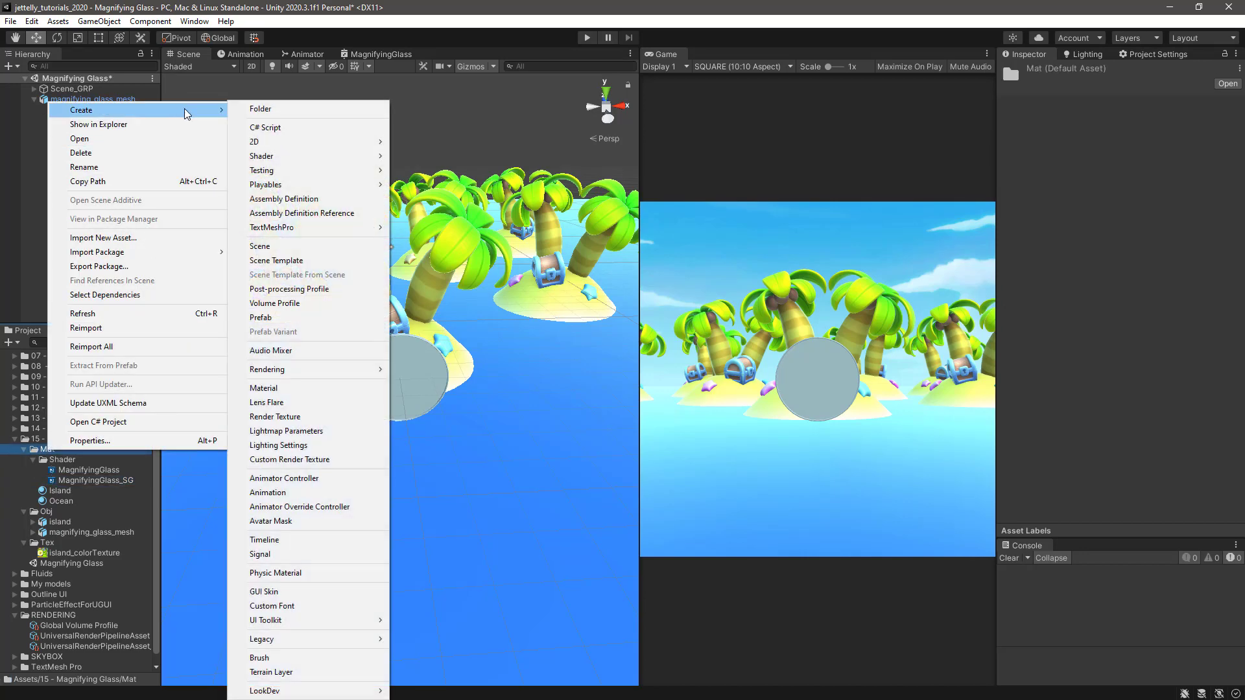
{"action": "left_click", "coordinate": [306, 388]}
{"action": "type", "text": "MagnifyingGlass"}
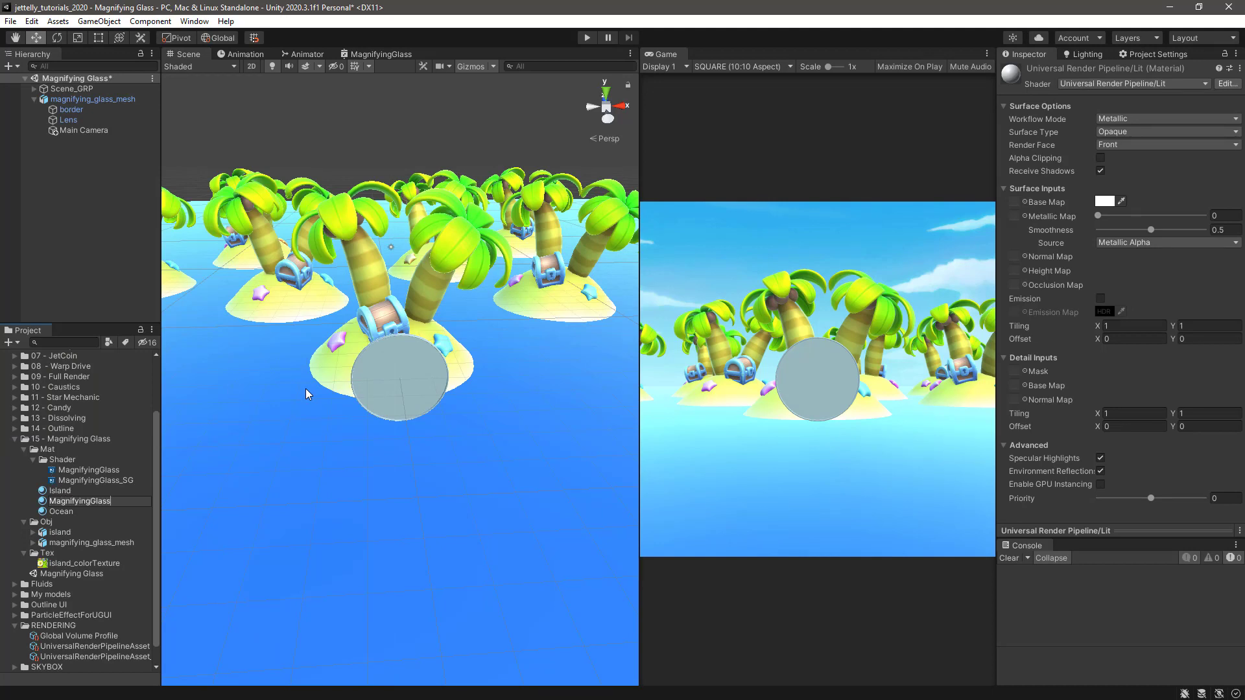
{"action": "key", "text": "Return"}
{"action": "left_click", "coordinate": [134, 499]}
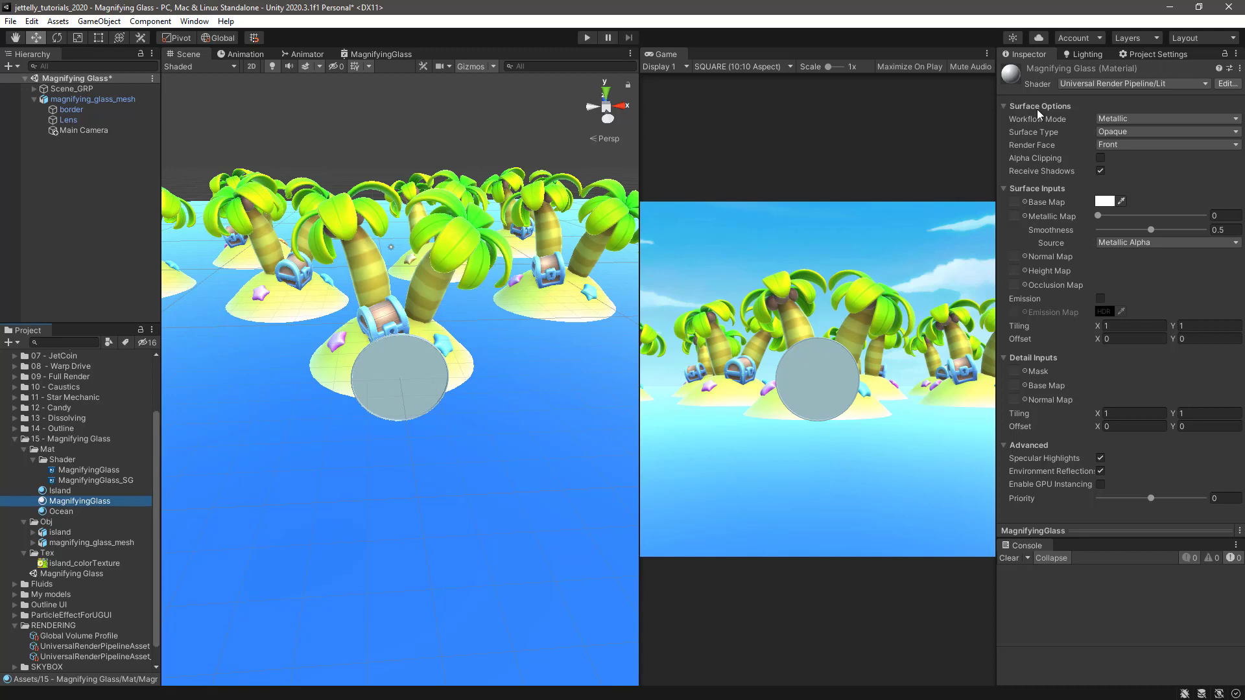
{"action": "left_click", "coordinate": [1083, 82]}
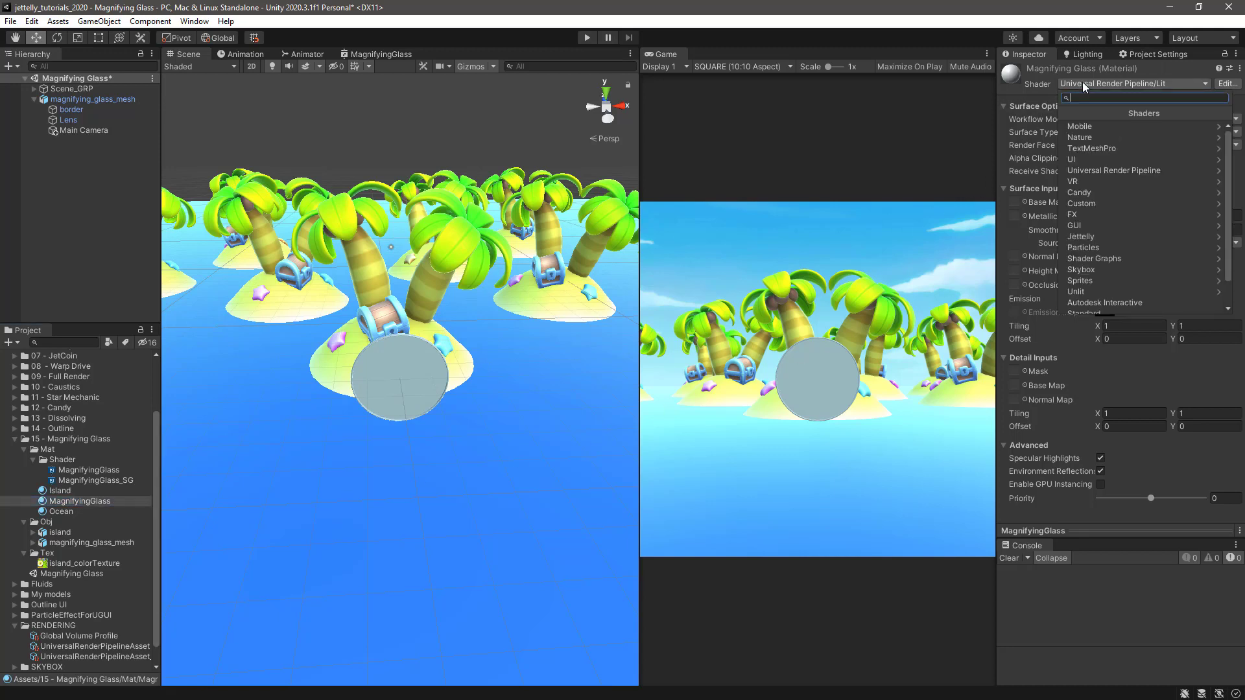
{"action": "left_click", "coordinate": [1103, 257]}
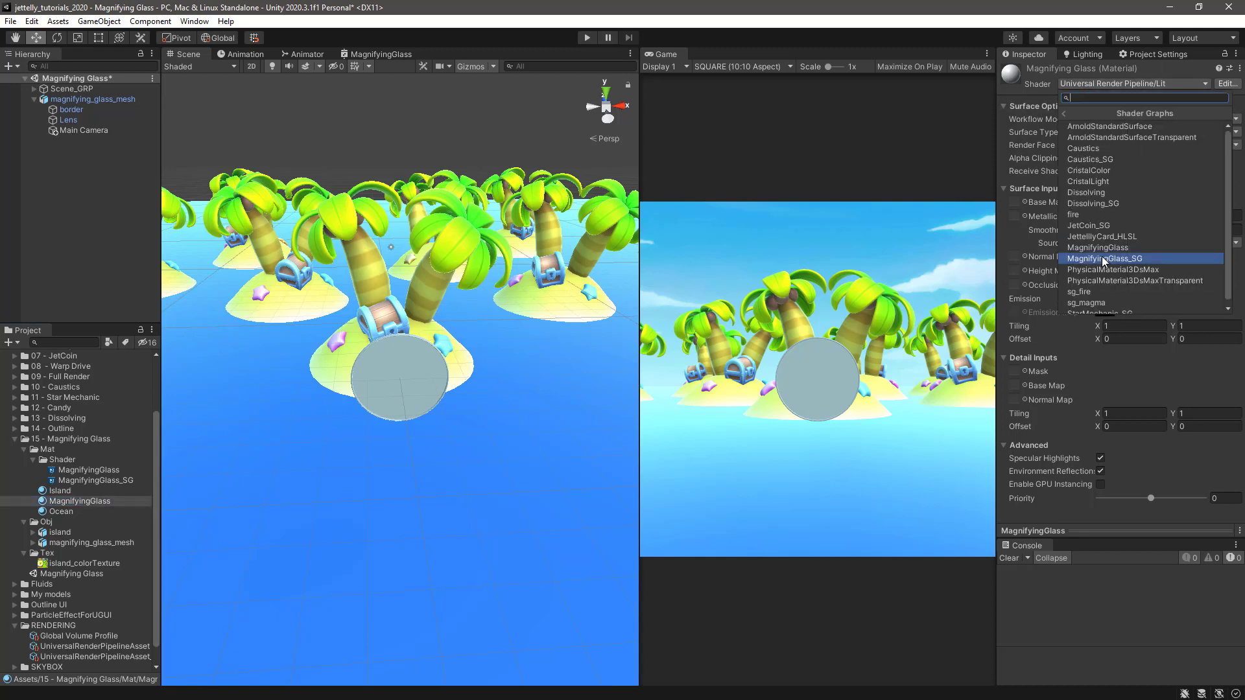
{"action": "left_click", "coordinate": [1103, 258]}
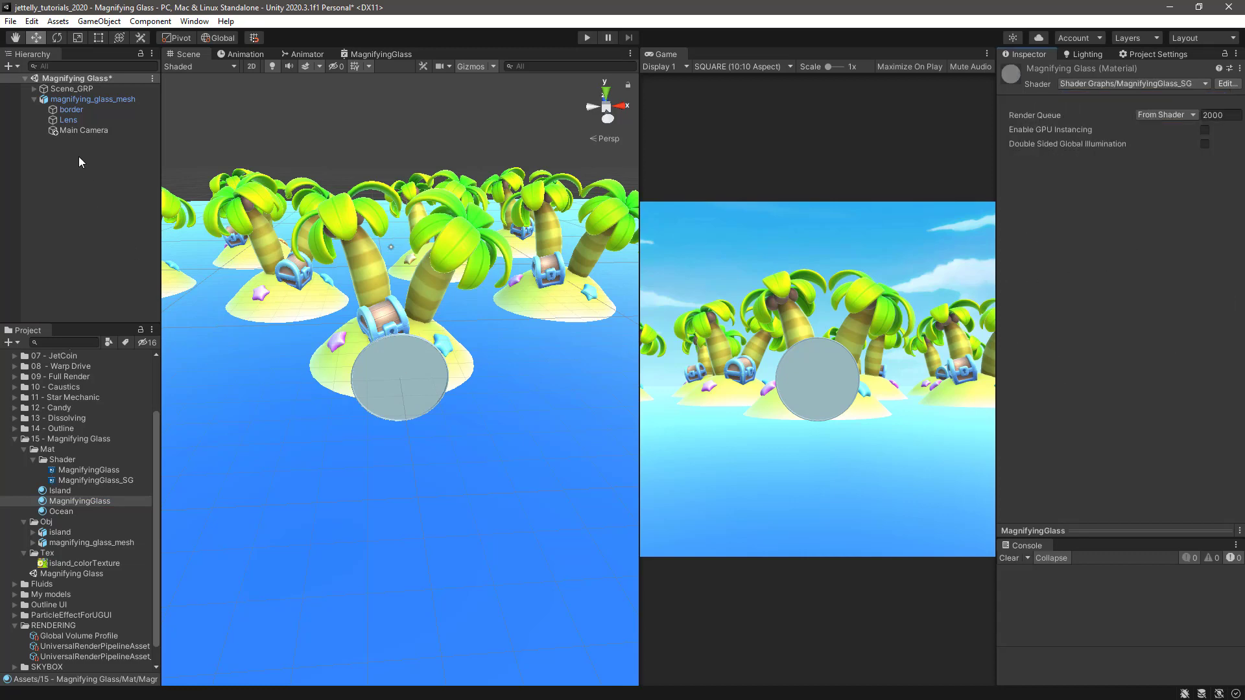
Step: Assign the MagnifyingGlass material to the Lens's Mesh Renderer Element 0
{"action": "left_click", "coordinate": [70, 120]}
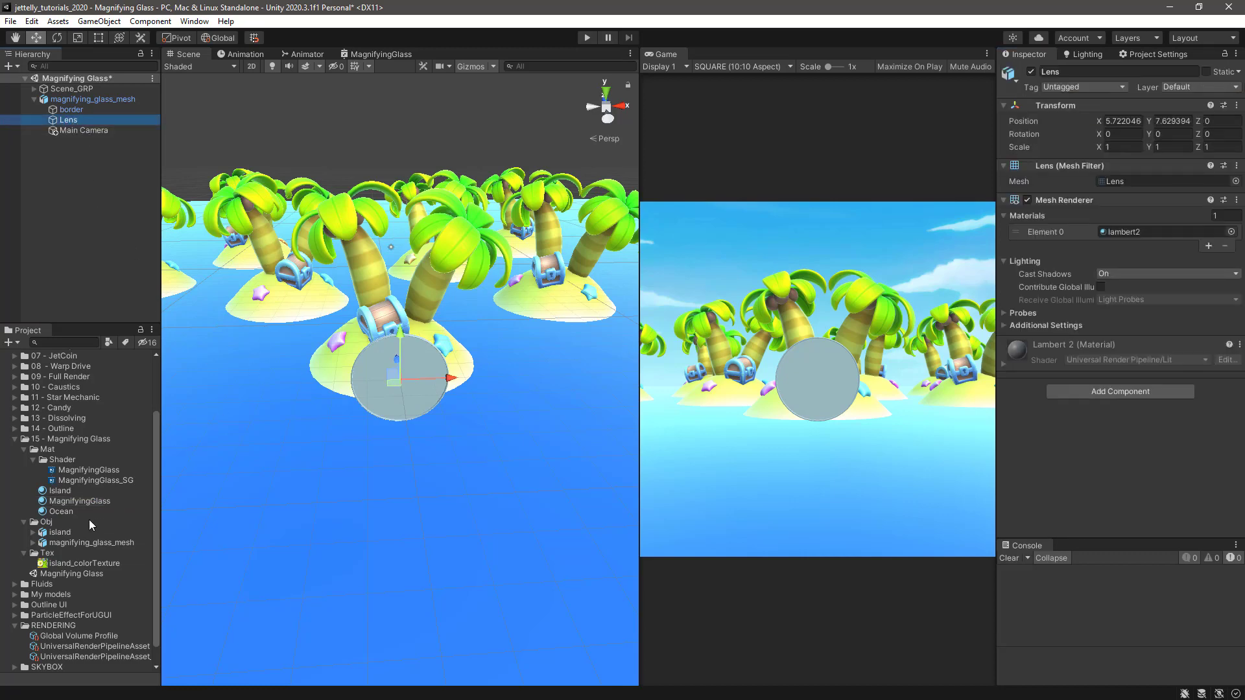
{"action": "left_click_drag", "start_coordinate": [65, 503], "coordinate": [1127, 234]}
{"action": "mouse_move", "coordinate": [467, 436]}
{"action": "left_mouse_down", "text": "alt"}
{"action": "mouse_move", "coordinate": [337, 400]}
{"action": "mouse_move", "coordinate": [482, 488]}
{"action": "mouse_move", "coordinate": [472, 488]}
{"action": "left_mouse_up", "text": "alt"}
{"action": "left_click", "coordinate": [1166, 120]}
{"action": "type", "text": "0"}
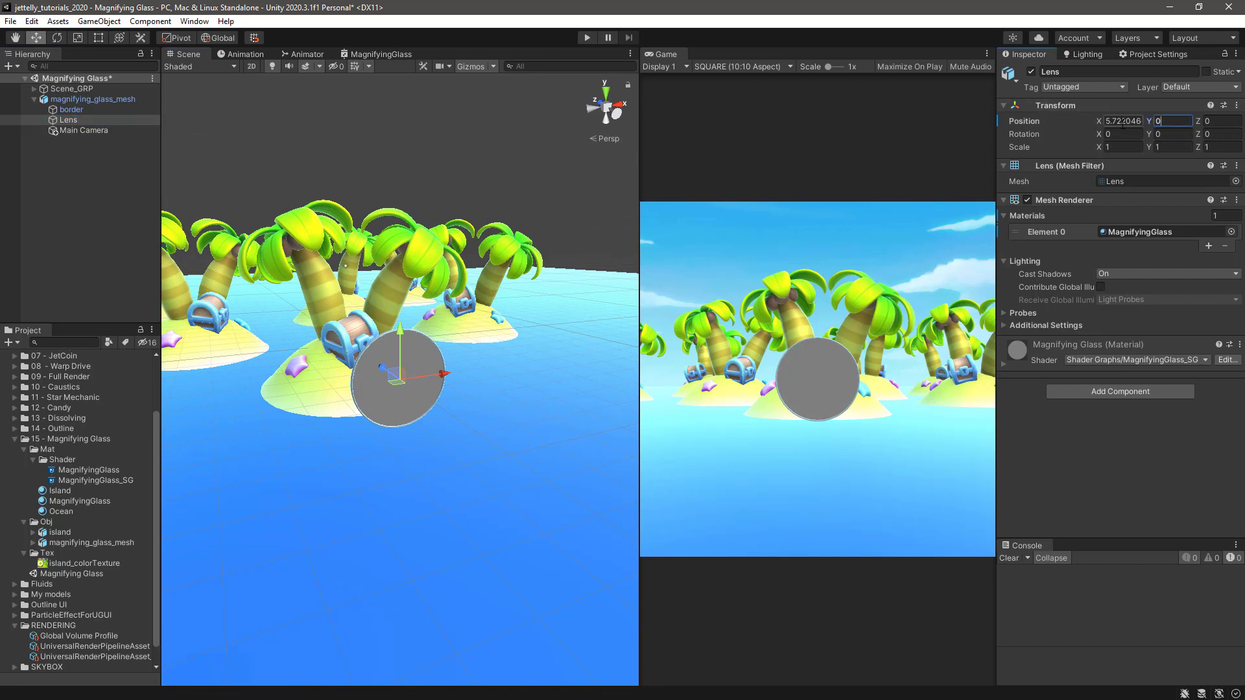
{"action": "left_click", "coordinate": [72, 108]}
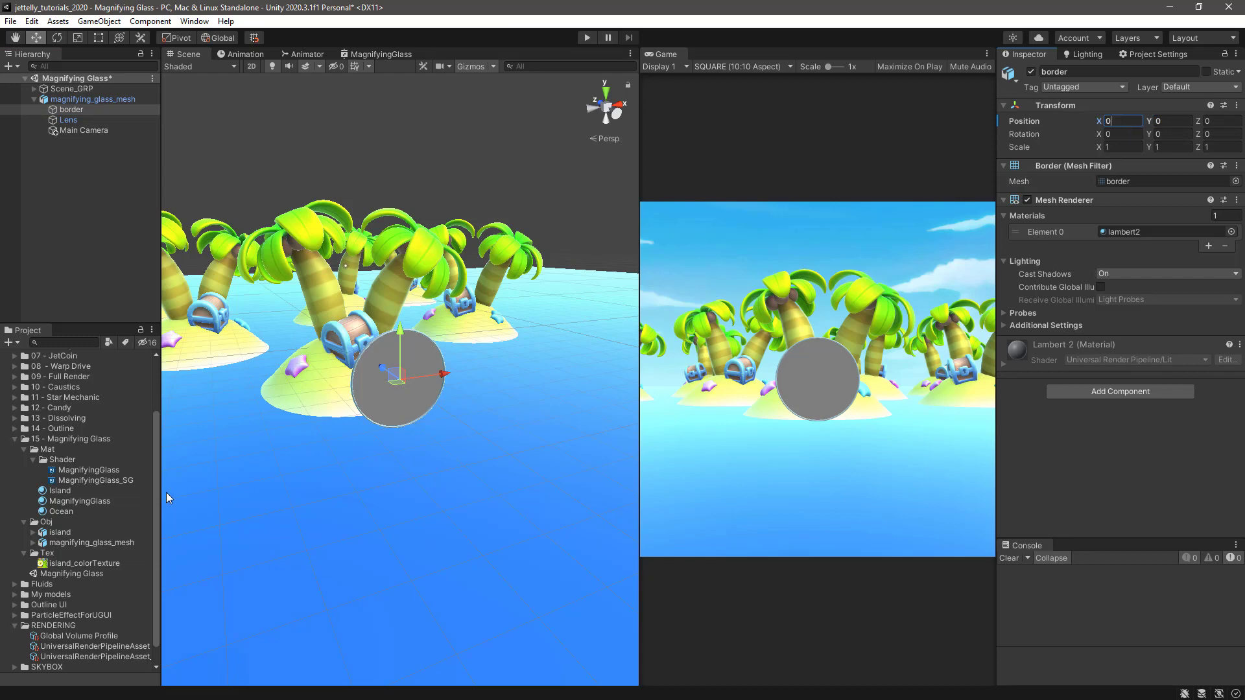
Step: Open MagnifyingGlass_SG, add a Scene Color node and arrange it beside Screen Position
{"action": "double_click", "coordinate": [106, 482]}
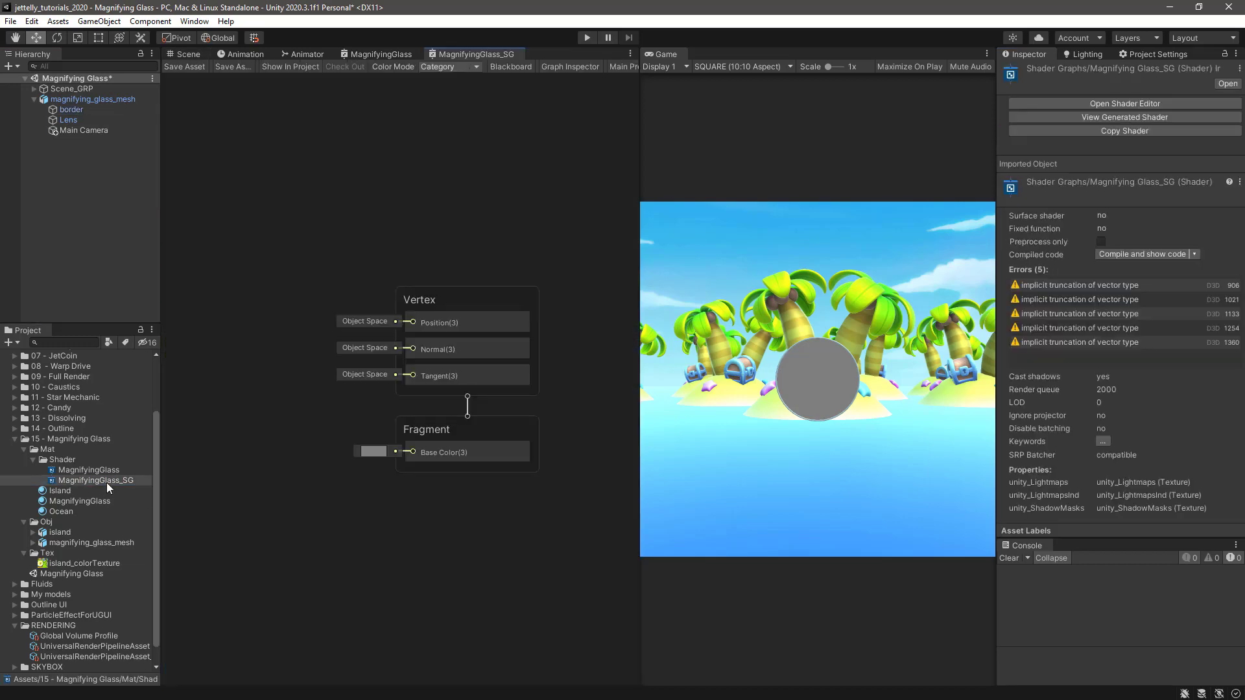
{"action": "scroll", "coordinate": [352, 427], "scroll_direction": "down", "scroll_amount": 4}
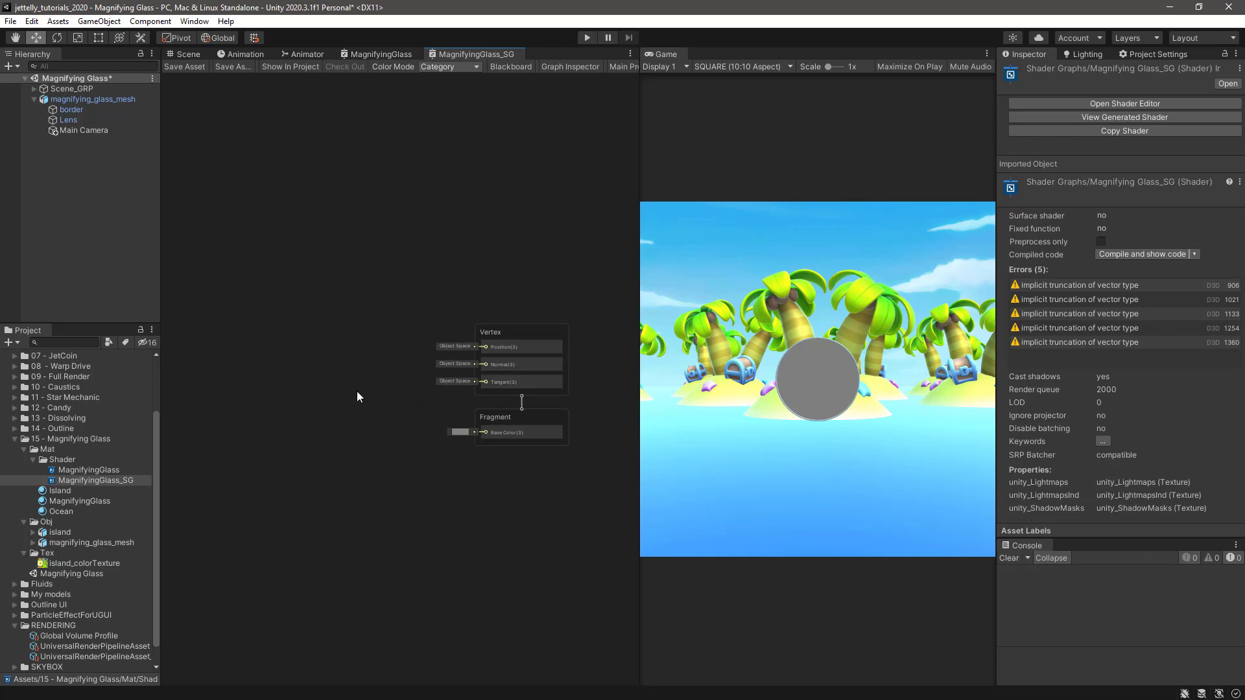
{"action": "key", "text": "space"}
{"action": "type", "text": "sce"}
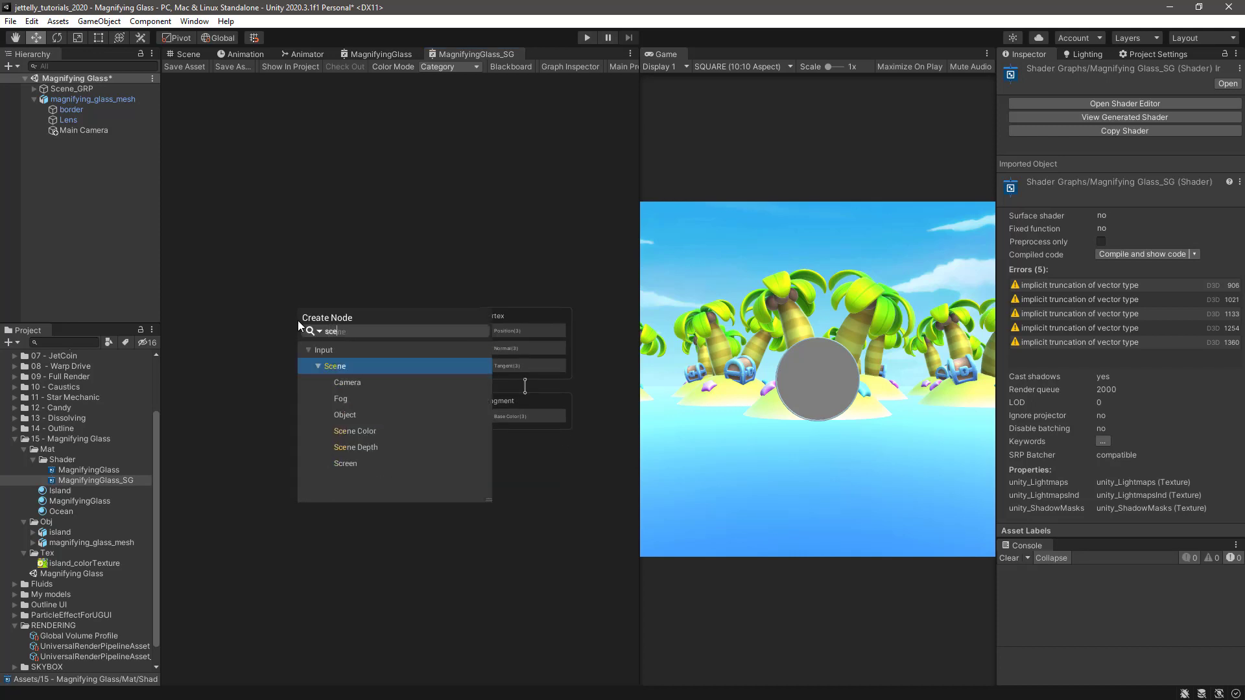
{"action": "key", "text": "Down"}
{"action": "key", "text": "Down"}
{"action": "key", "text": "Down"}
{"action": "key", "text": "Down"}
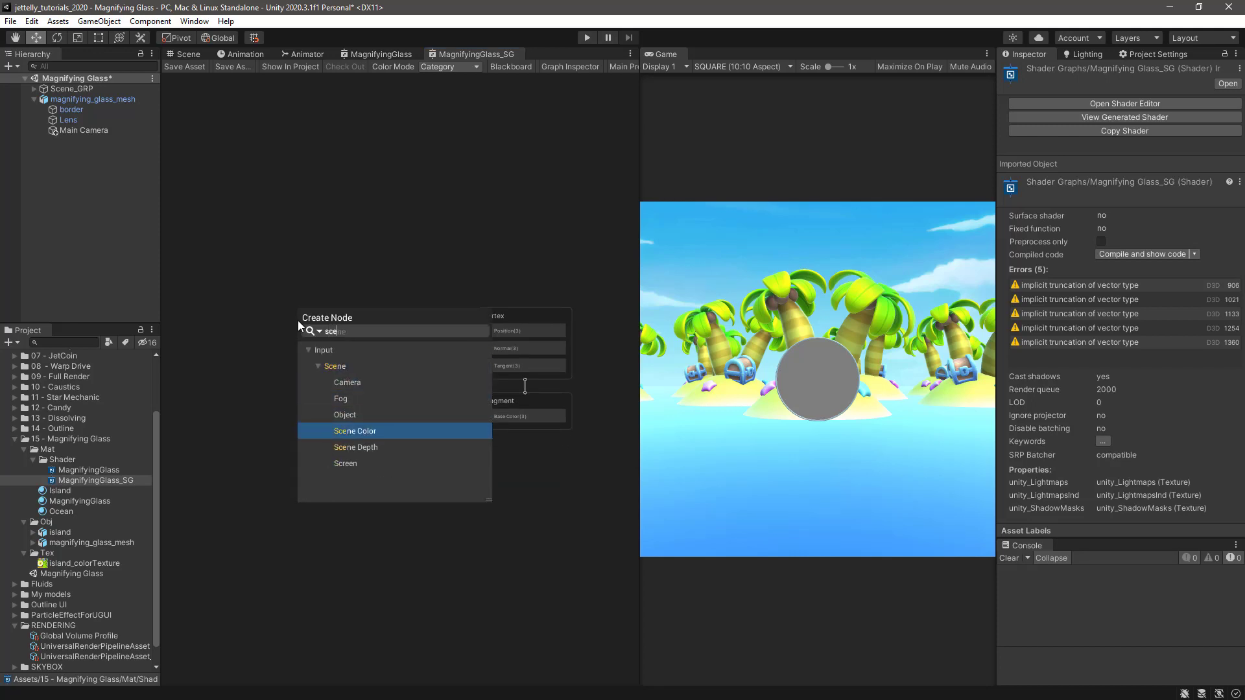
{"action": "key", "text": "Return"}
{"action": "key", "text": "space"}
{"action": "type", "text": "s"}
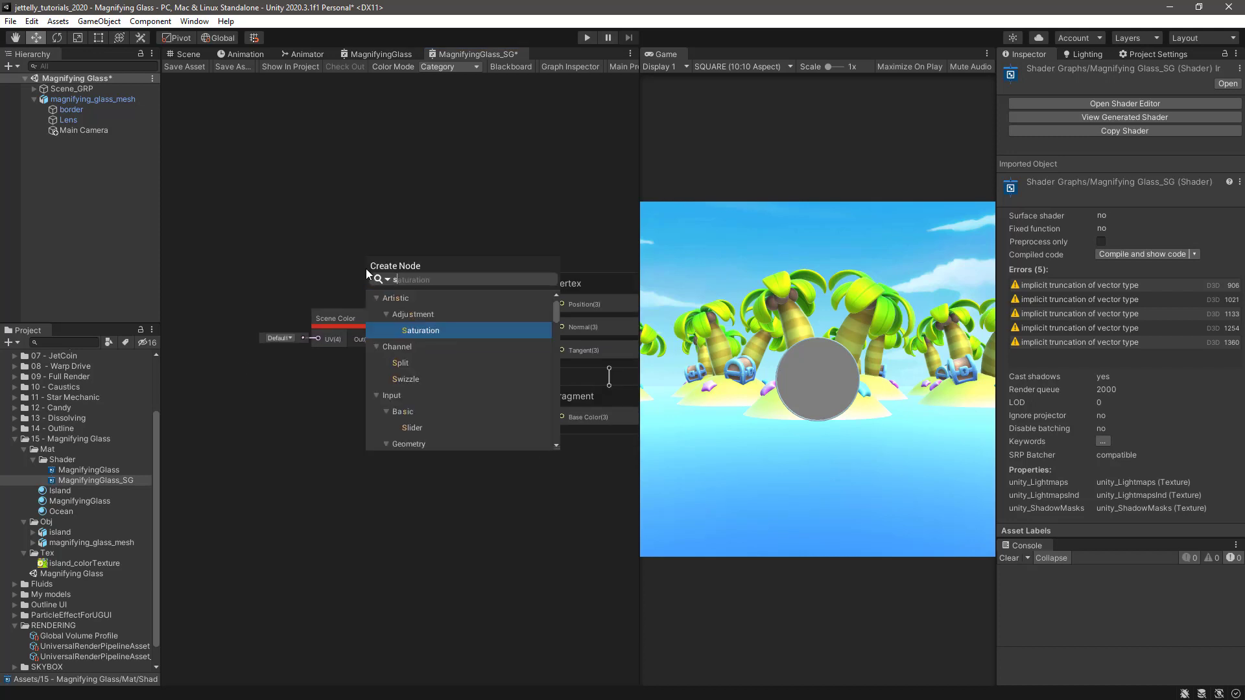
{"action": "type", "text": "c"}
{"action": "key", "text": "BackSpace"}
{"action": "key", "text": "Escape"}
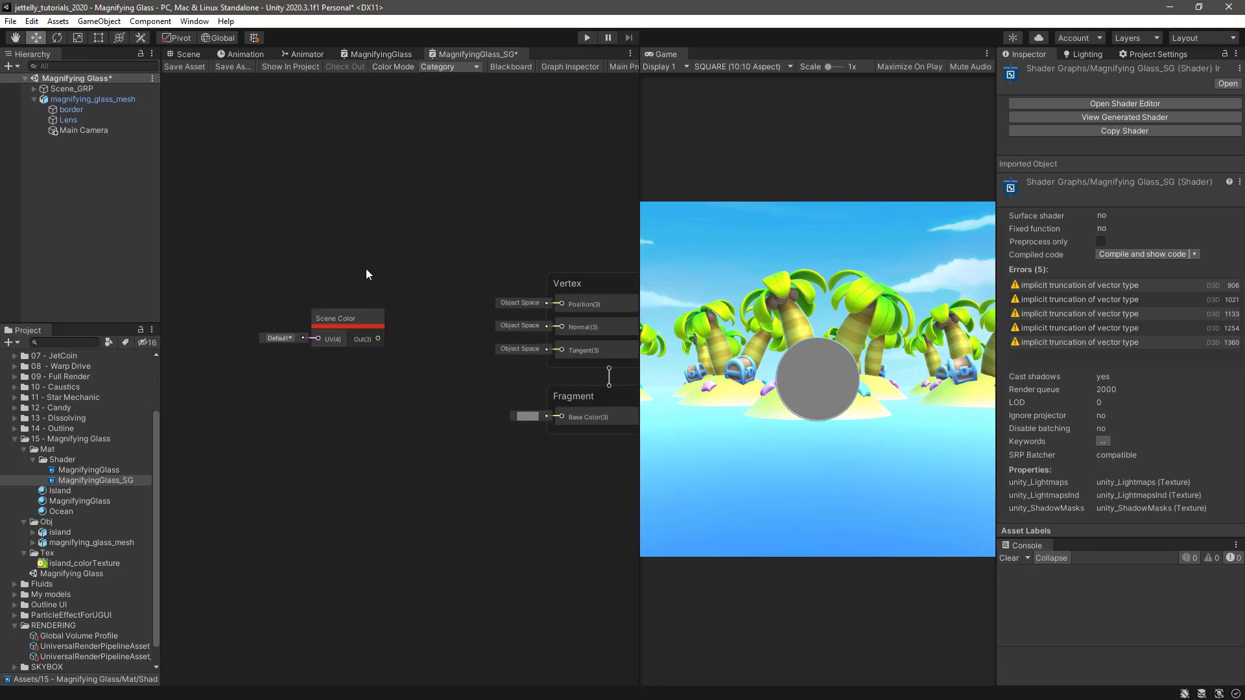
{"action": "scroll", "coordinate": [353, 279], "scroll_direction": "up", "scroll_amount": 2}
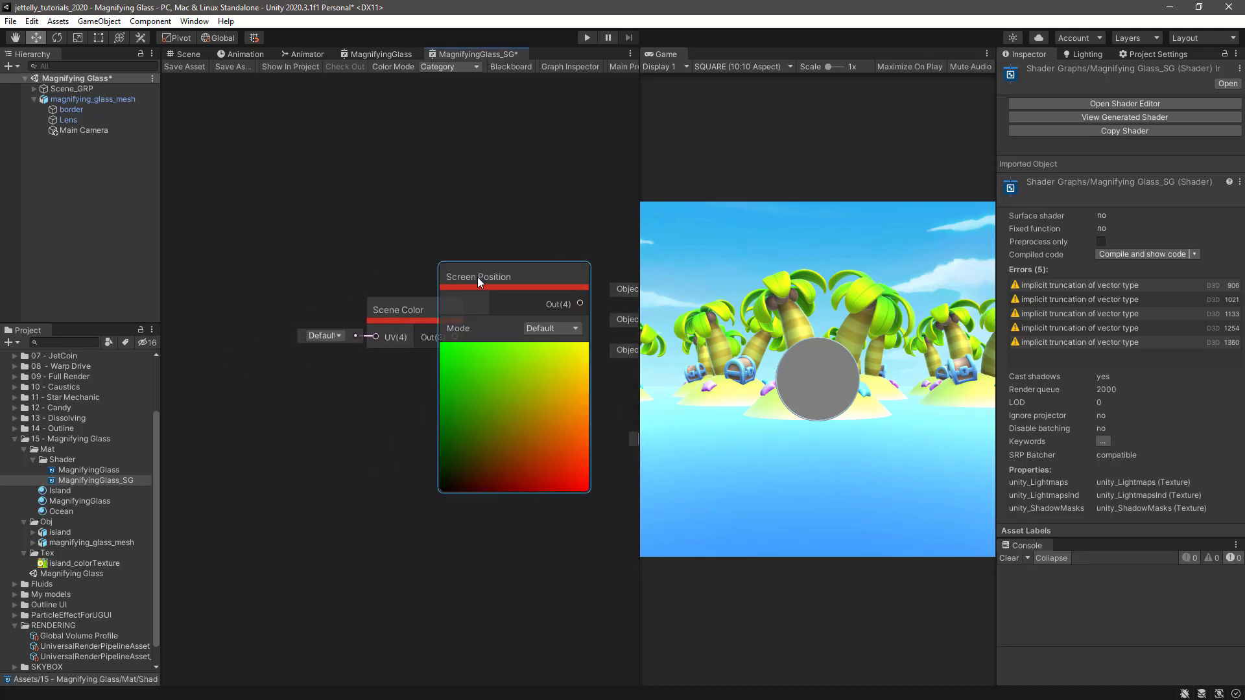
{"action": "left_click_drag", "start_coordinate": [477, 278], "coordinate": [207, 301]}
{"action": "left_click_drag", "start_coordinate": [415, 343], "coordinate": [447, 317]}
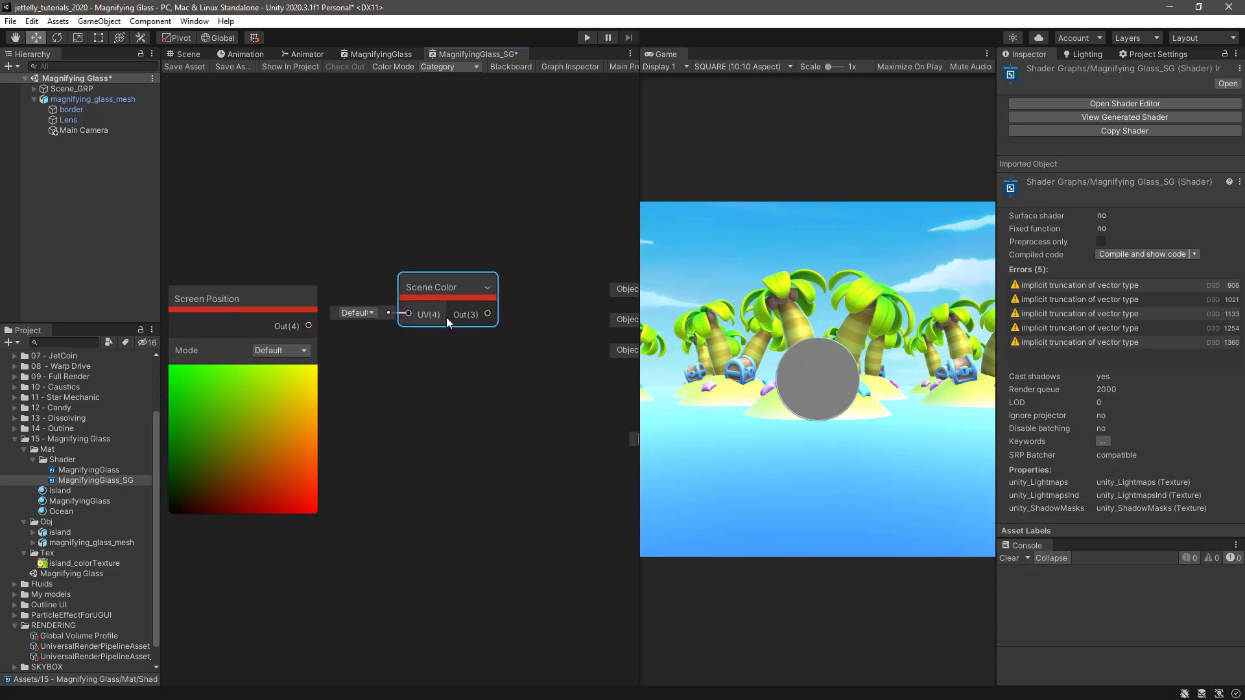
{"action": "scroll", "coordinate": [452, 362], "scroll_direction": "down", "scroll_amount": 2}
{"action": "left_click", "coordinate": [440, 365]}
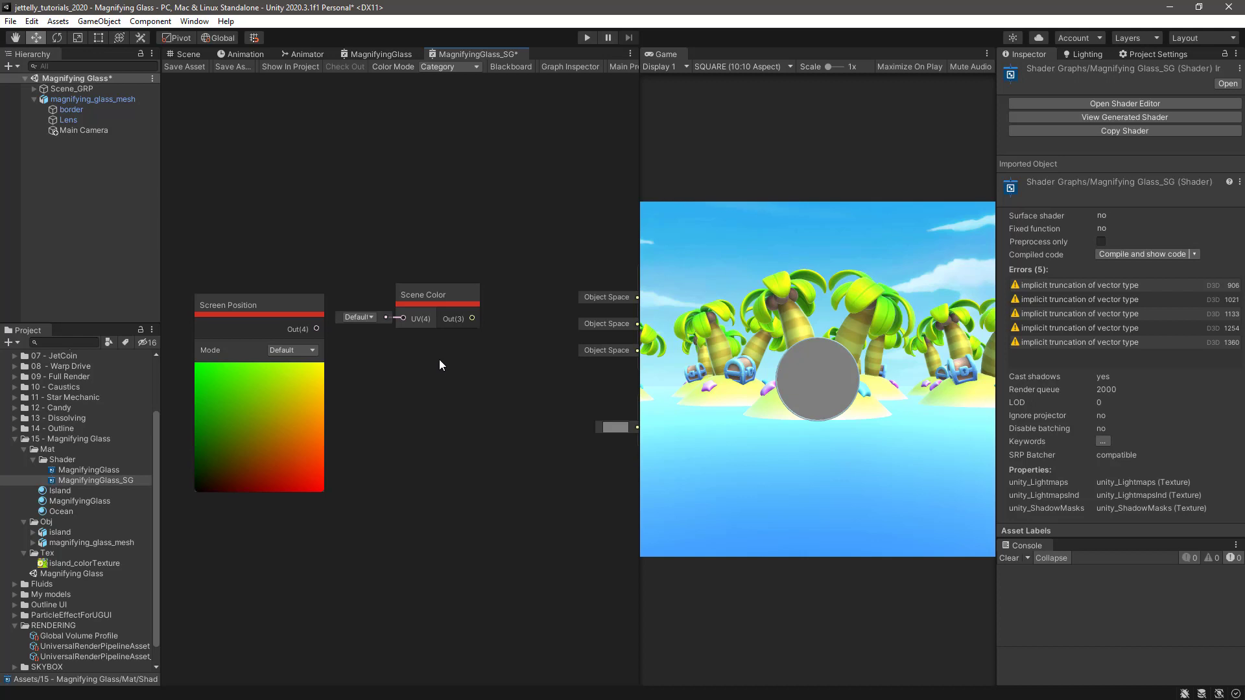
Step: Add a Split node fed by the Screen Position output
{"action": "key", "text": "f"}
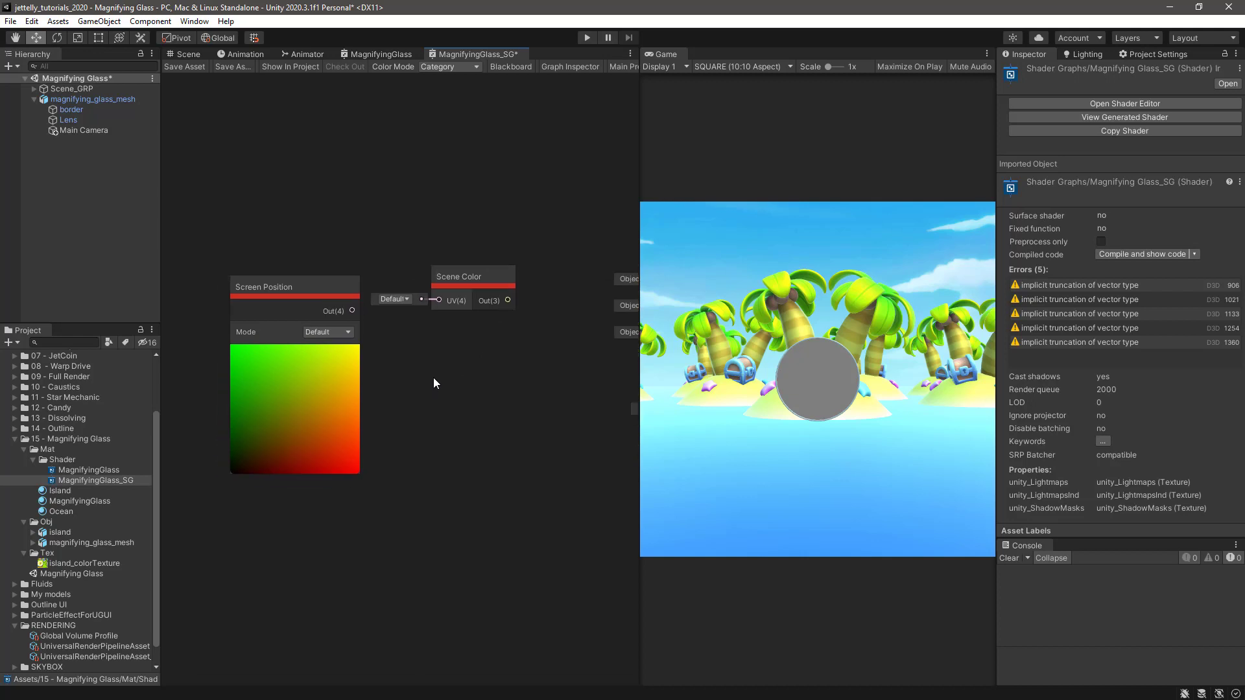
{"action": "key", "text": "space"}
{"action": "type", "text": "split"}
{"action": "key", "text": "Return"}
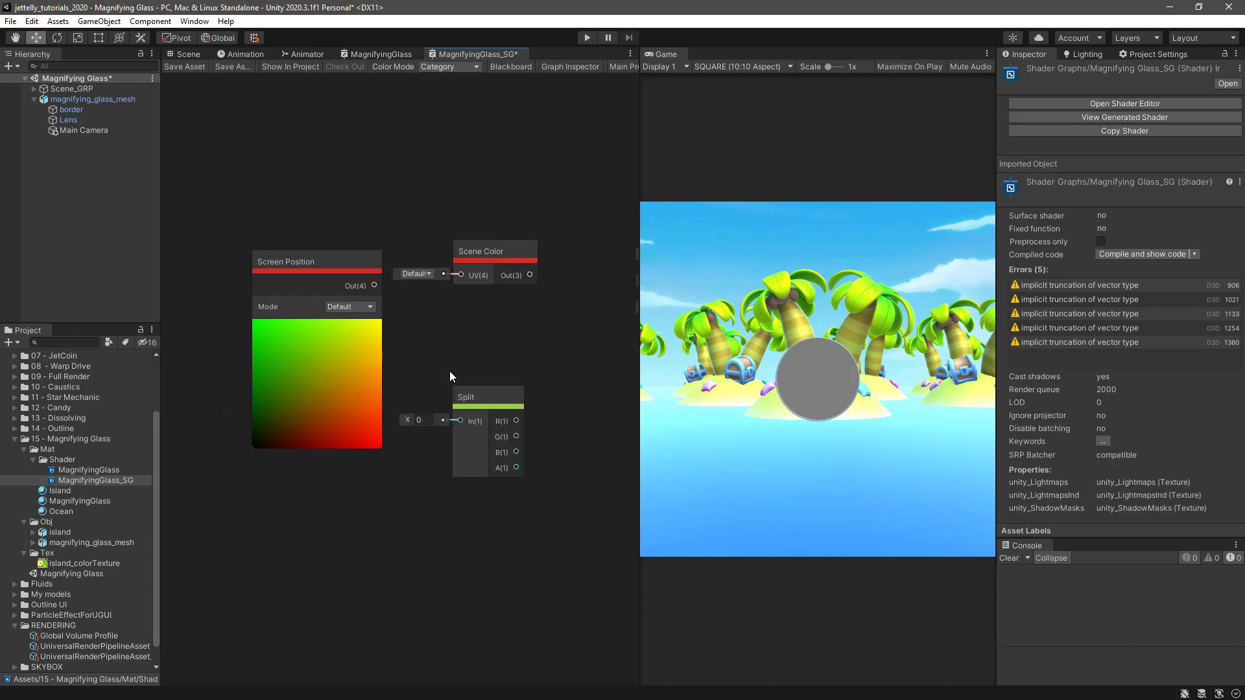
{"action": "left_click_drag", "start_coordinate": [456, 379], "coordinate": [461, 420]}
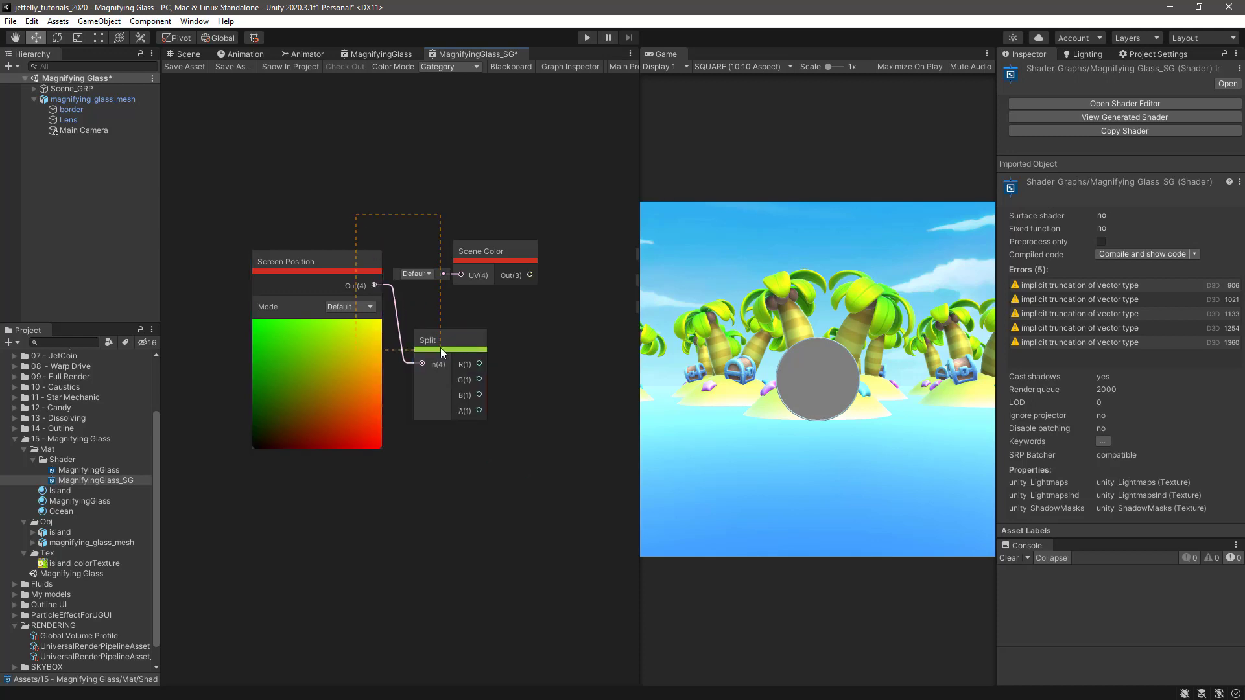
{"action": "left_click_drag", "start_coordinate": [439, 307], "coordinate": [428, 289]}
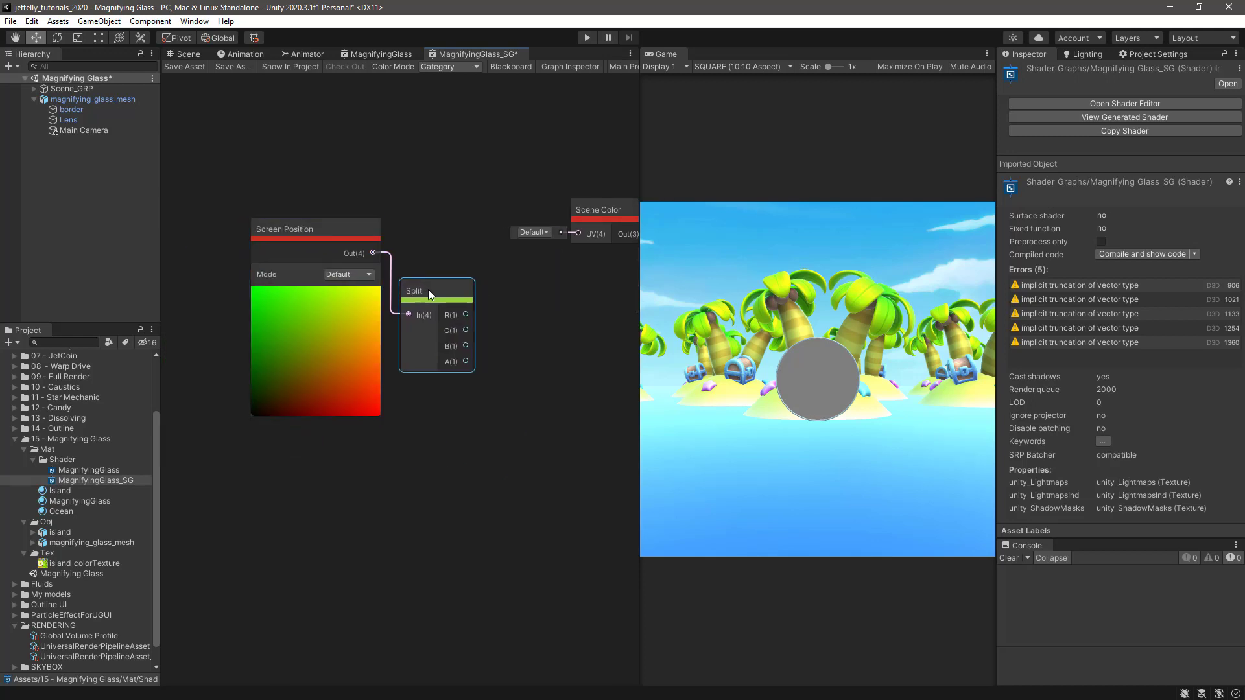
{"action": "left_click", "coordinate": [488, 461]}
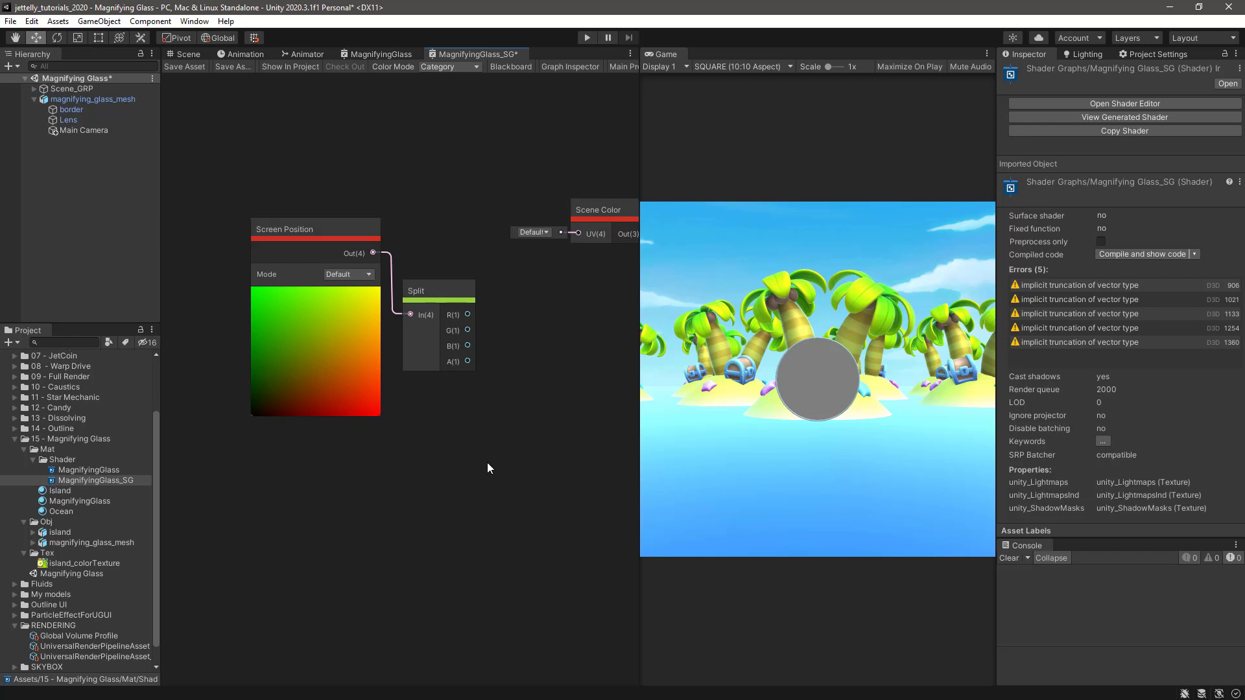
Step: Add two Ceiling nodes, fed by Split's R and G outputs respectively
{"action": "key", "text": "space"}
{"action": "type", "text": "ceil"}
{"action": "key", "text": "Return"}
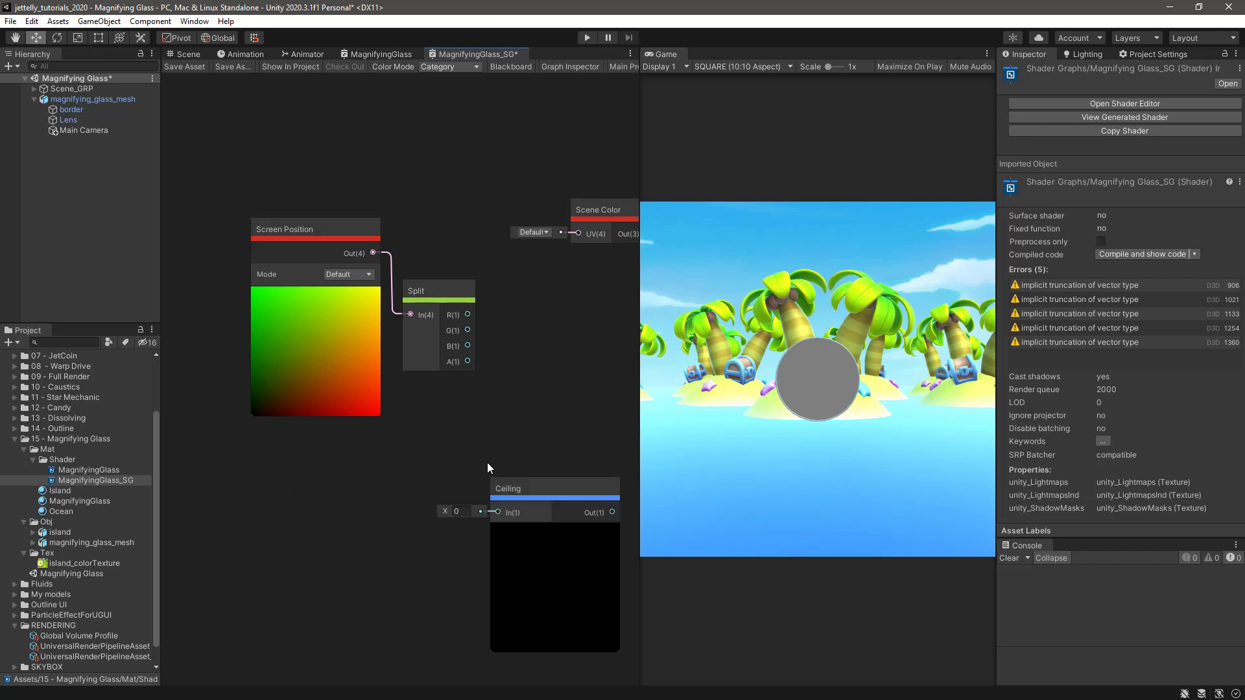
{"action": "left_click", "coordinate": [555, 533]}
{"action": "mouse_move", "coordinate": [530, 489]}
{"action": "left_mouse_down"}
{"action": "mouse_move", "coordinate": [535, 355]}
{"action": "mouse_move", "coordinate": [532, 433]}
{"action": "left_mouse_up"}
{"action": "key", "text": "ctrl+d"}
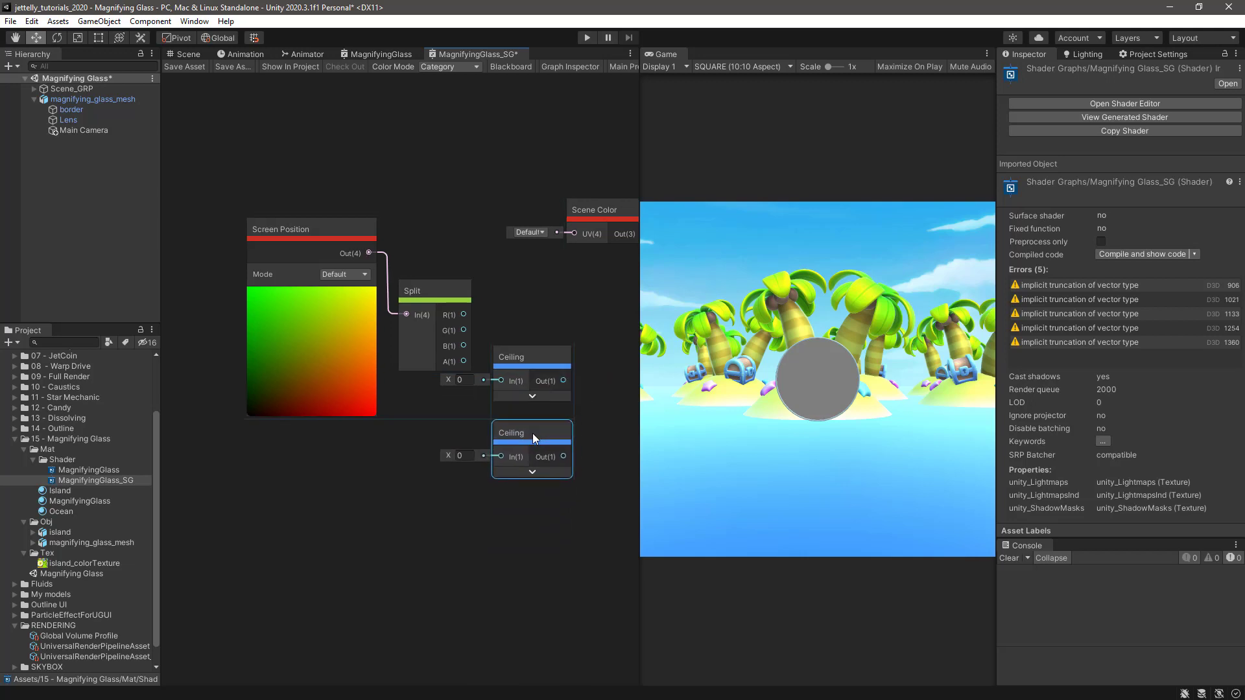
{"action": "middle_click_drag", "start_coordinate": [552, 525], "coordinate": [497, 534]}
{"action": "left_click", "coordinate": [509, 530]}
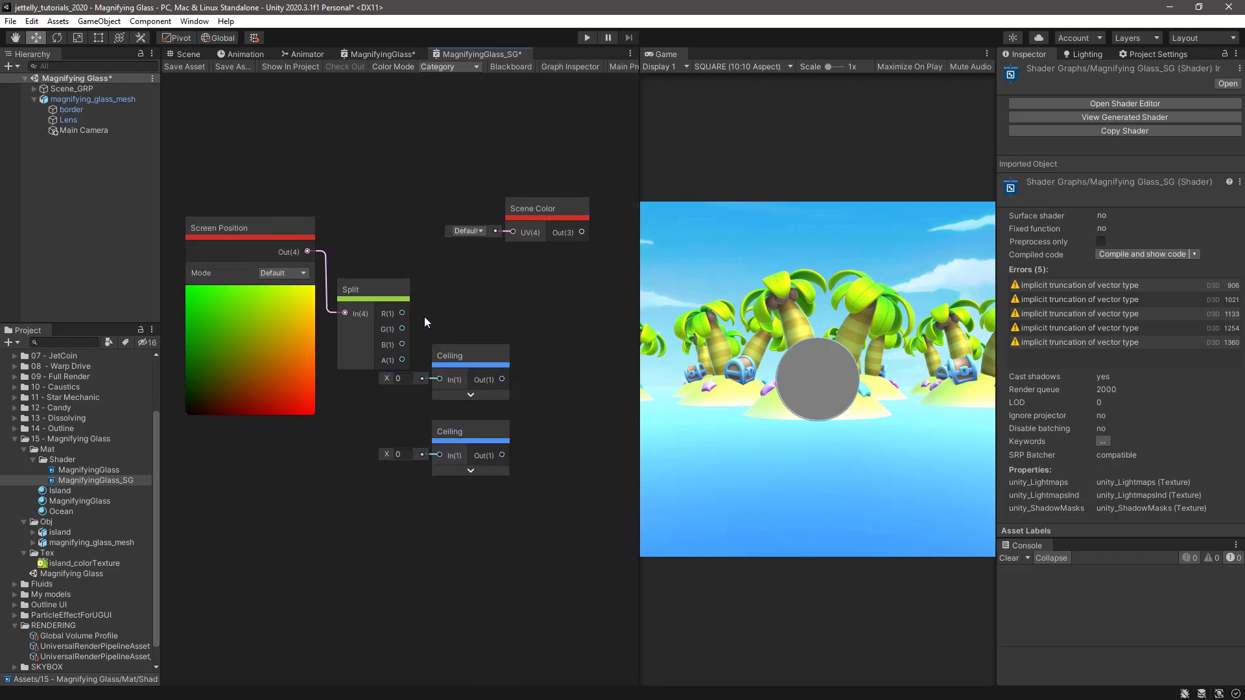
{"action": "mouse_move", "coordinate": [402, 313]}
{"action": "left_mouse_down"}
{"action": "mouse_move", "coordinate": [439, 379]}
{"action": "mouse_move", "coordinate": [493, 354]}
{"action": "left_mouse_up"}
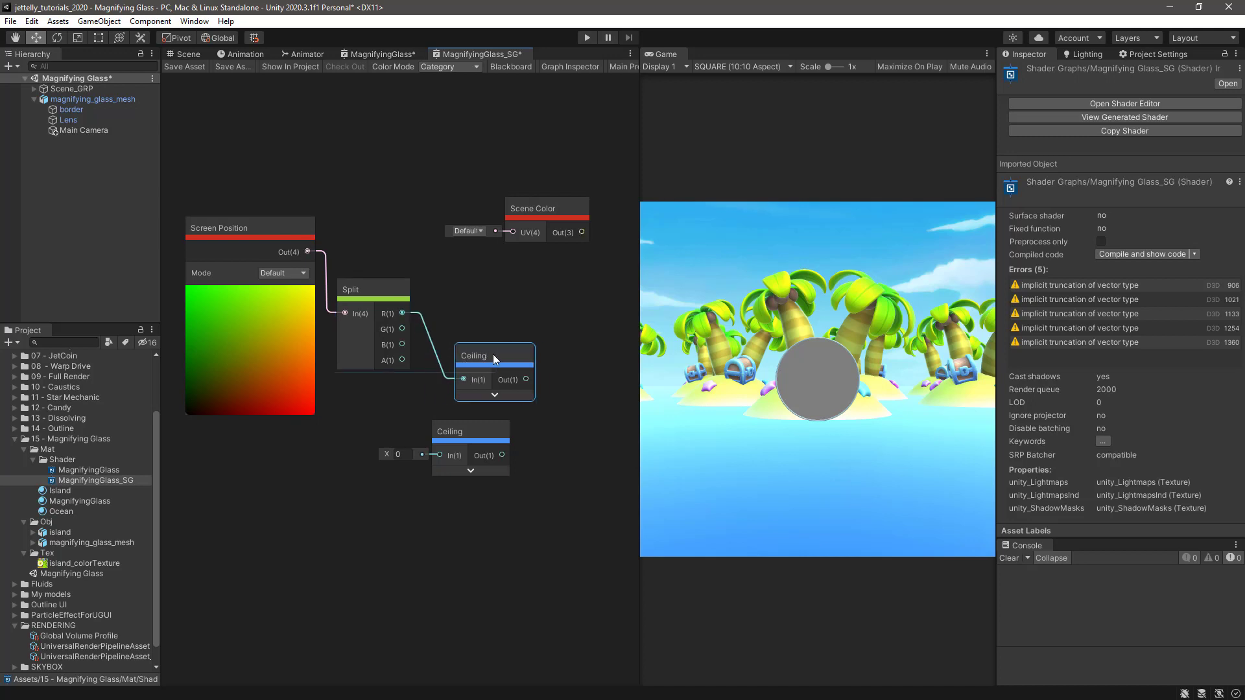
{"action": "left_click_drag", "start_coordinate": [402, 328], "coordinate": [439, 455]}
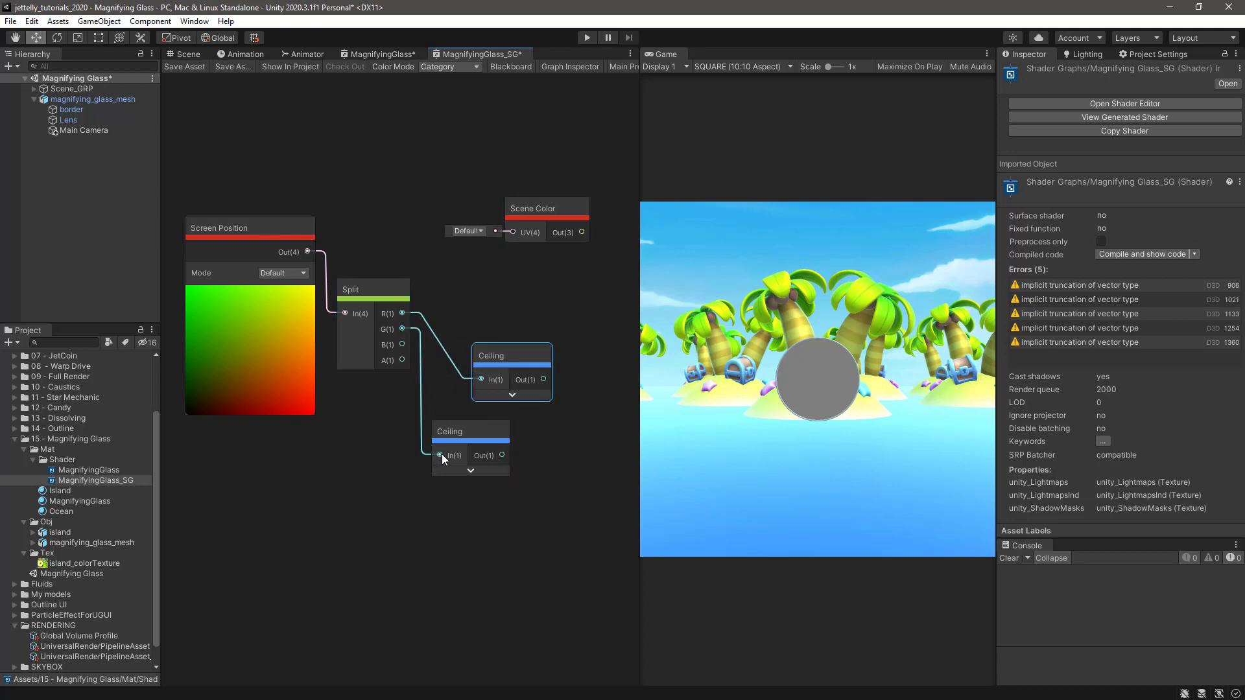
{"action": "left_click", "coordinate": [481, 430]}
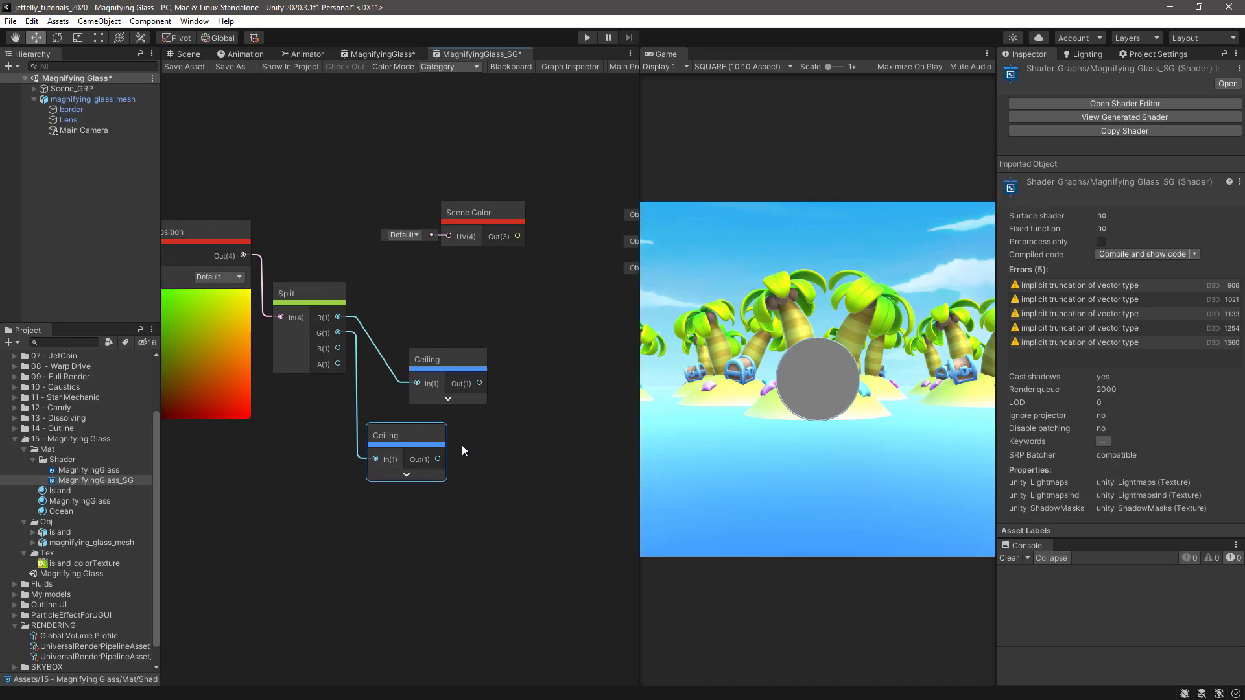
{"action": "scroll", "coordinate": [462, 445], "scroll_direction": "right", "scroll_amount": 5}
{"action": "left_click", "coordinate": [468, 442]}
Step: Feed each Ceiling into its own Multiply node with B set to 0.5
{"action": "key", "text": "space"}
{"action": "type", "text": "multiply"}
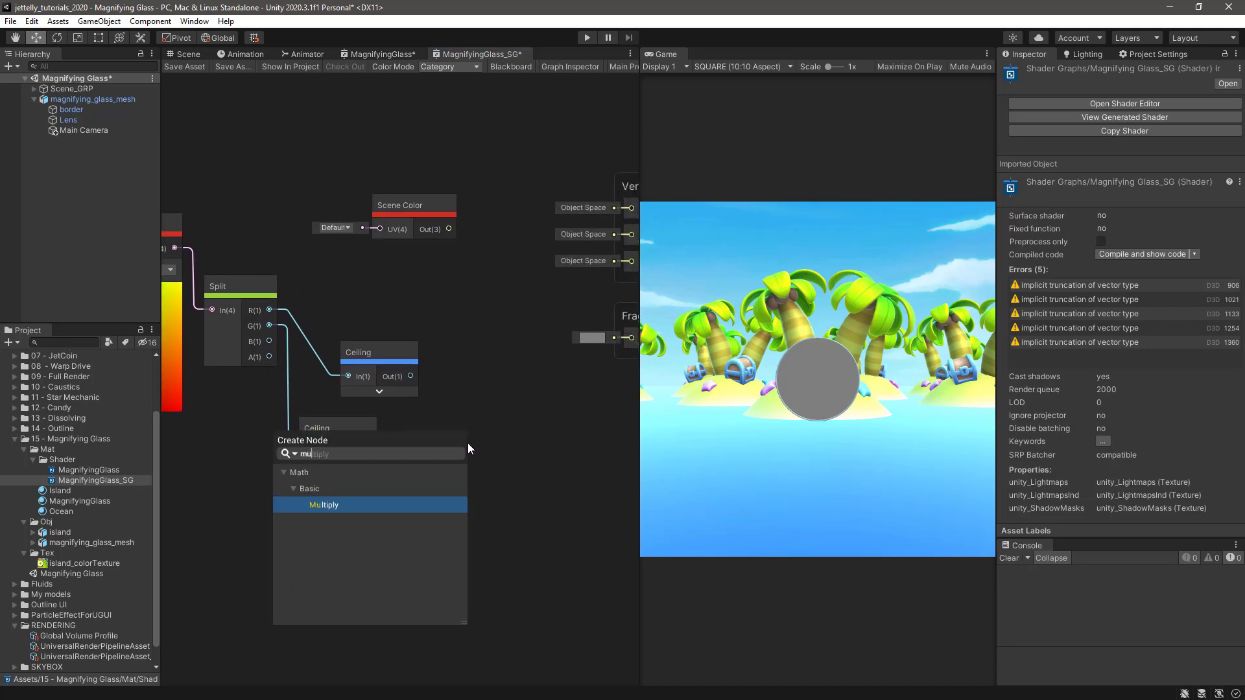
{"action": "key", "text": "Return"}
{"action": "left_click", "coordinate": [538, 526]}
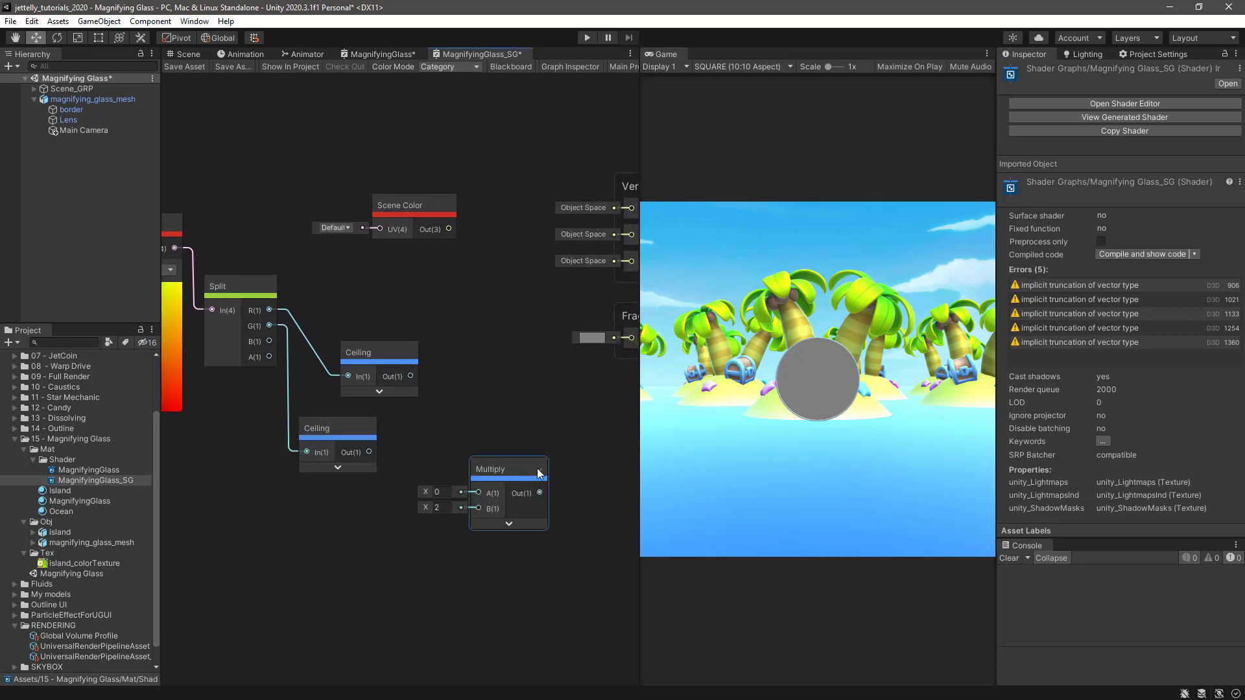
{"action": "mouse_move", "coordinate": [518, 467]}
{"action": "left_mouse_down"}
{"action": "mouse_move", "coordinate": [524, 410]}
{"action": "mouse_move", "coordinate": [489, 271]}
{"action": "left_mouse_up"}
{"action": "key", "text": "ctrl+d"}
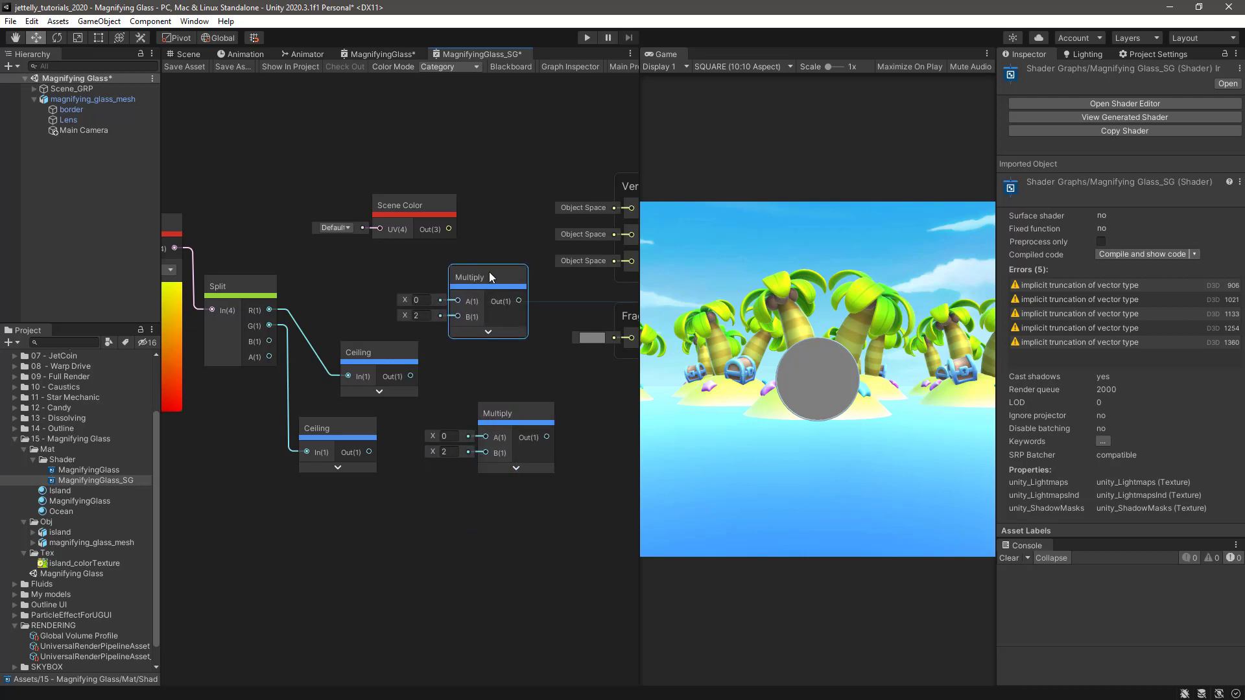
{"action": "left_click_drag", "start_coordinate": [411, 376], "coordinate": [456, 298]}
{"action": "left_click", "coordinate": [415, 315]}
{"action": "type", "text": "0.5"}
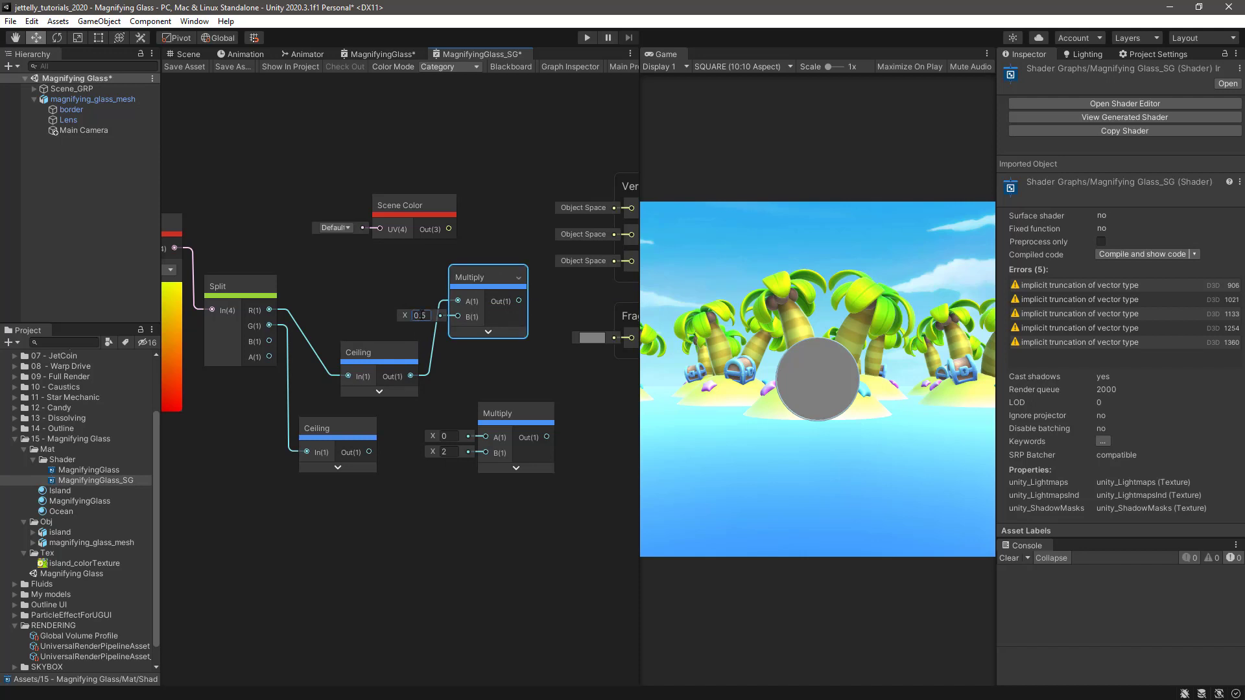
{"action": "left_click_drag", "start_coordinate": [507, 409], "coordinate": [462, 485]}
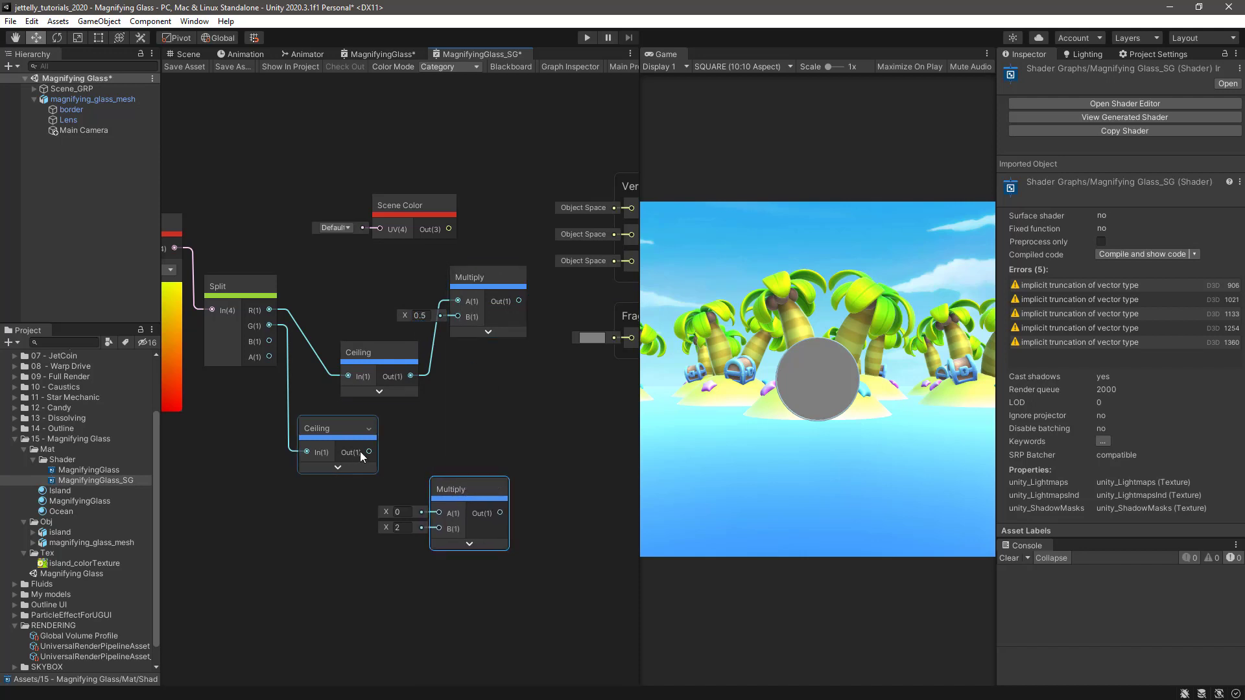
{"action": "left_click_drag", "start_coordinate": [368, 452], "coordinate": [439, 513]}
{"action": "left_click", "coordinate": [398, 527]}
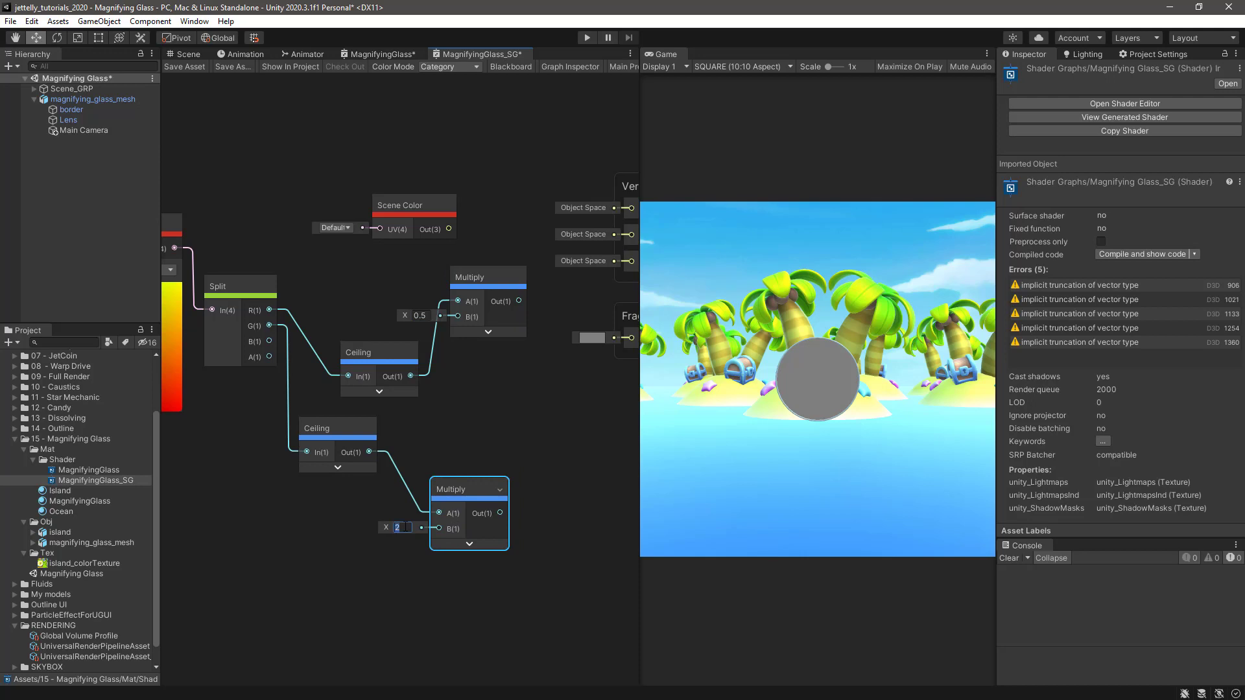
{"action": "type", "text": "0.5"}
{"action": "left_click", "coordinate": [452, 453]}
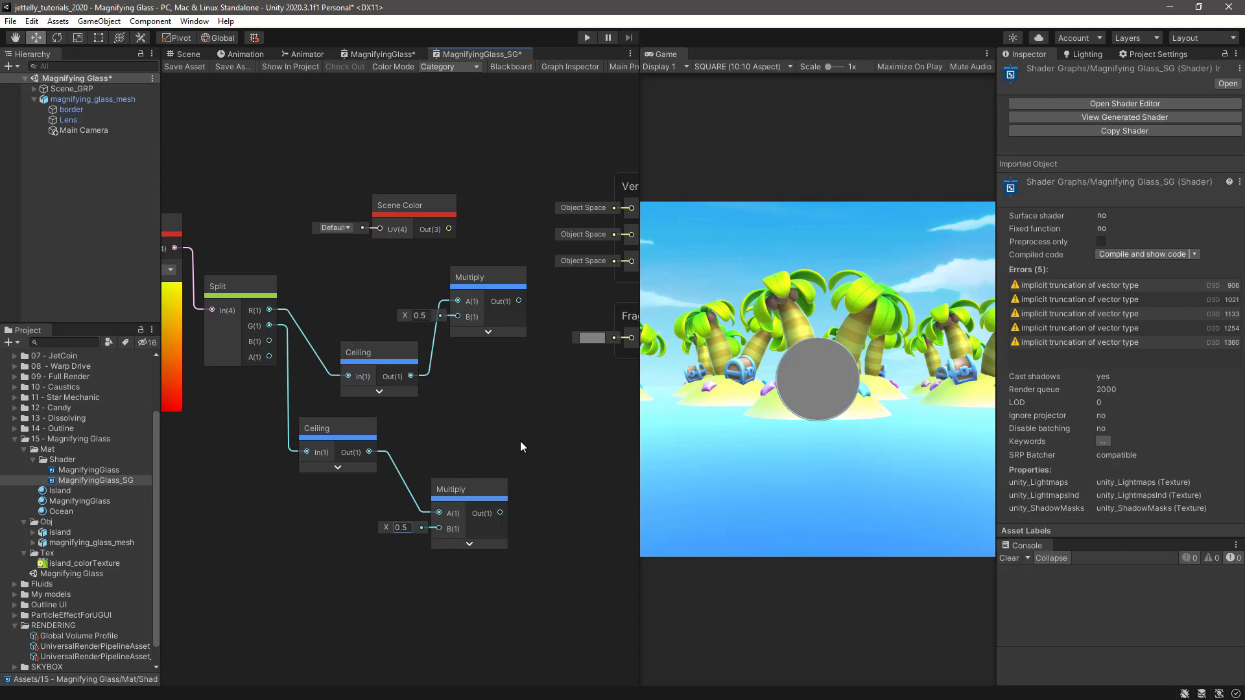
{"action": "middle_click_drag", "start_coordinate": [520, 441], "coordinate": [347, 441]}
Step: Add two Lerp nodes stacked beside the Multiply nodes
{"action": "key", "text": "space"}
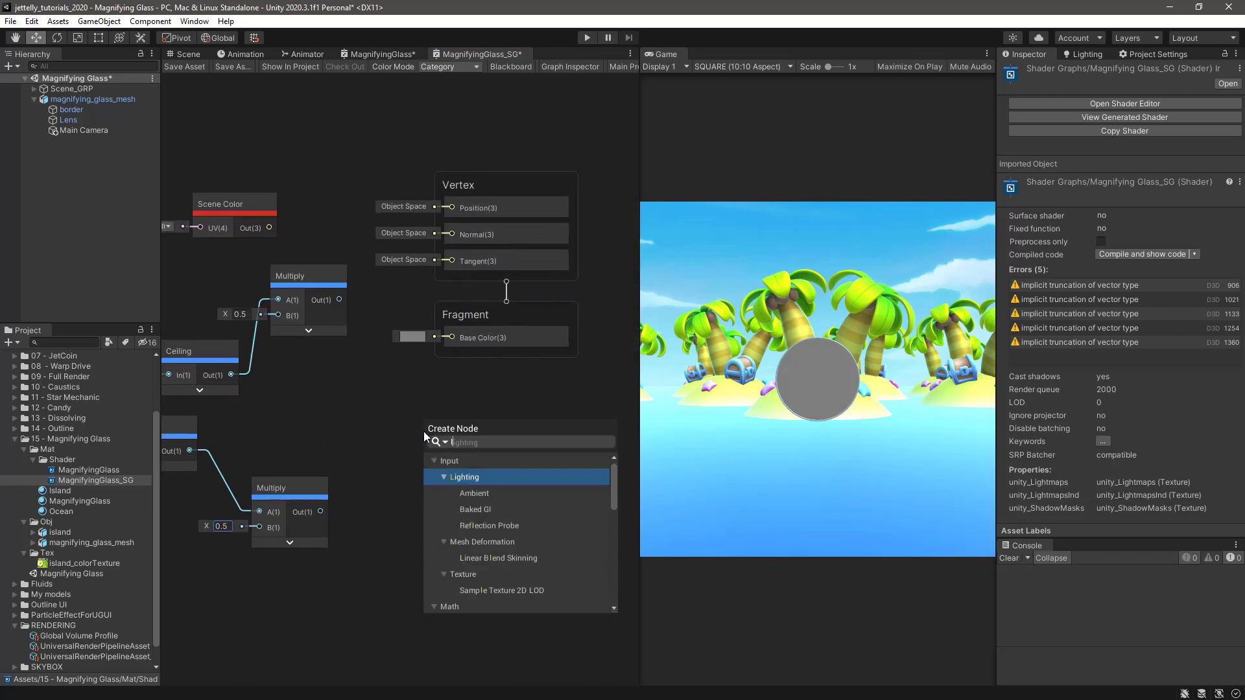
{"action": "type", "text": "ler"}
{"action": "key", "text": "Down"}
{"action": "key", "text": "Return"}
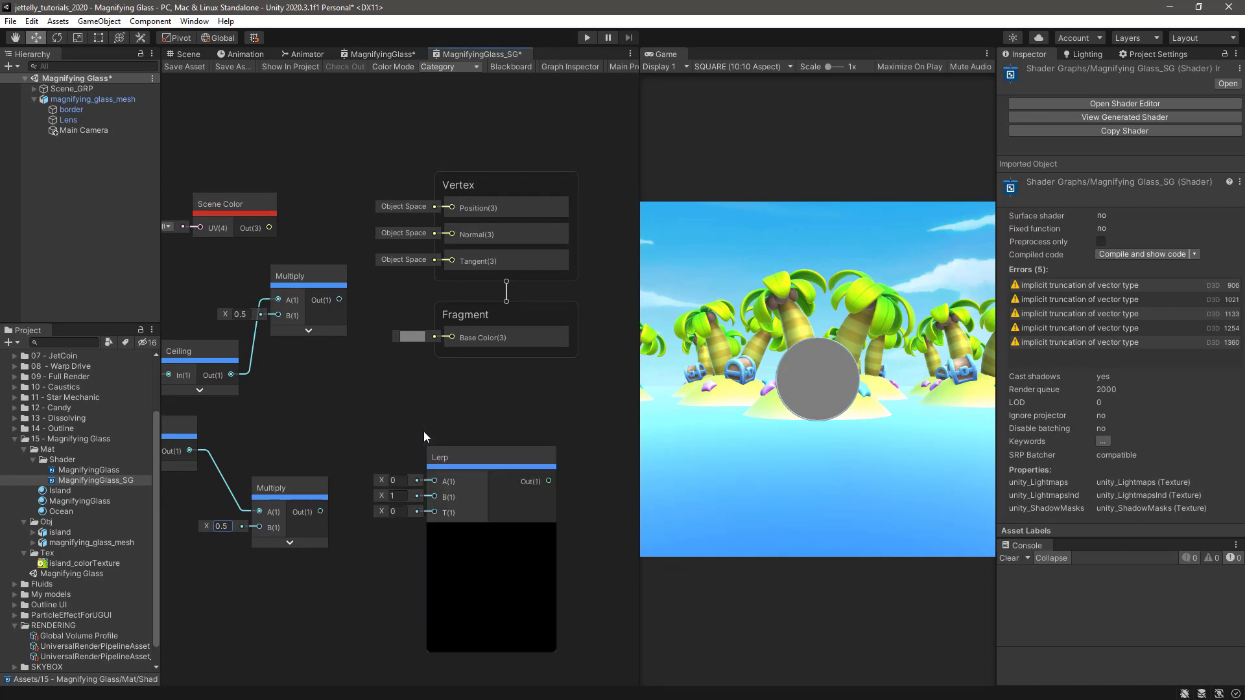
{"action": "left_click", "coordinate": [491, 533]}
{"action": "left_click_drag", "start_coordinate": [480, 464], "coordinate": [458, 388]}
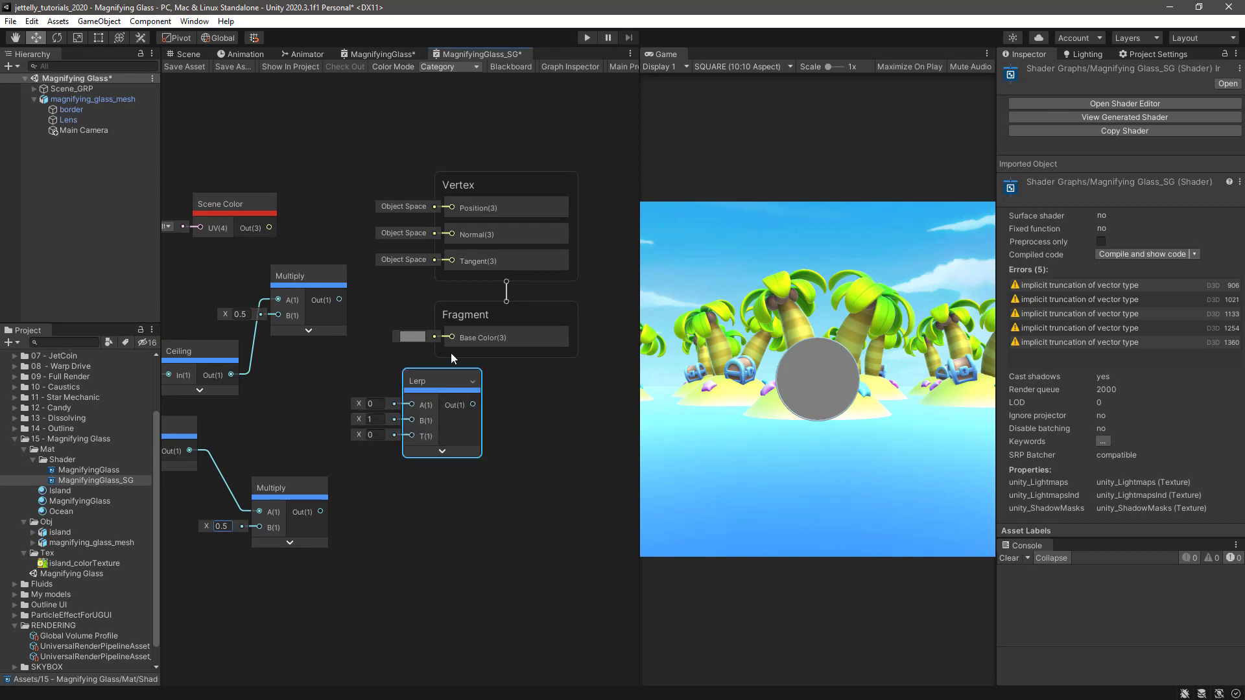
{"action": "middle_click_drag", "start_coordinate": [472, 403], "coordinate": [314, 398]}
{"action": "left_click_drag", "start_coordinate": [328, 304], "coordinate": [552, 295]}
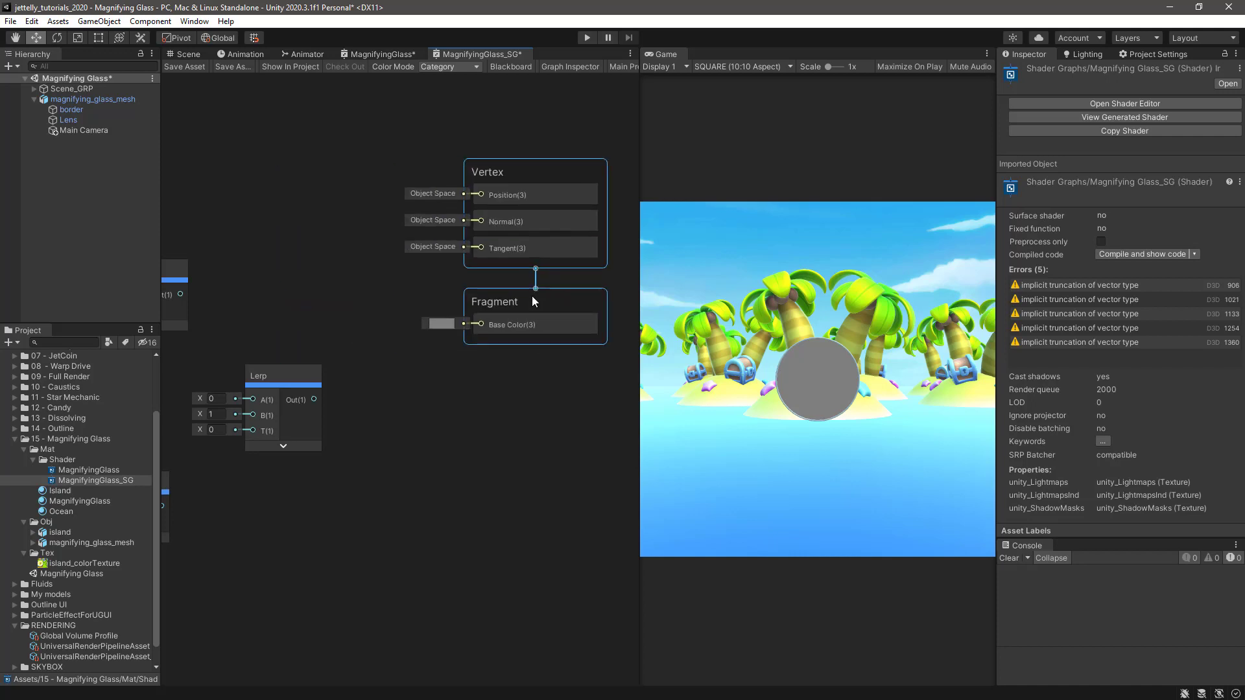
{"action": "middle_click_drag", "start_coordinate": [266, 338], "coordinate": [460, 311]}
{"action": "mouse_move", "coordinate": [460, 353]}
{"action": "left_mouse_down"}
{"action": "mouse_move", "coordinate": [474, 177]}
{"action": "mouse_move", "coordinate": [479, 414]}
{"action": "left_mouse_up"}
{"action": "key", "text": "ctrl+d"}
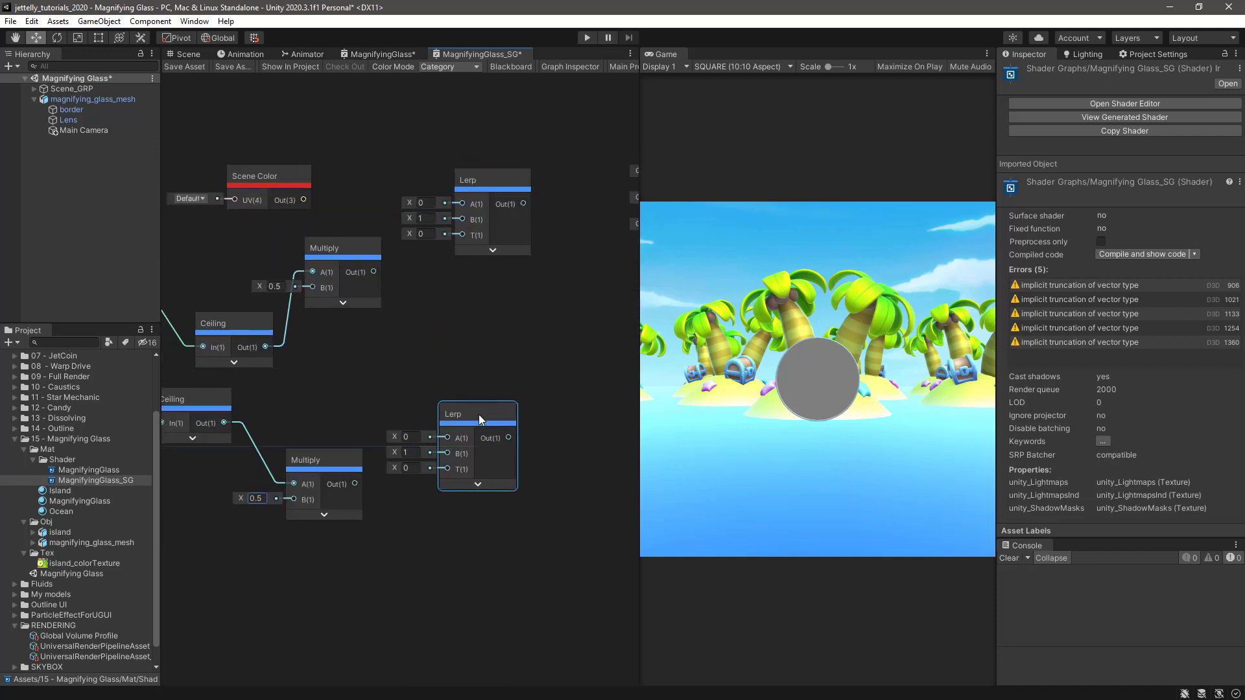
{"action": "middle_click_drag", "start_coordinate": [420, 250], "coordinate": [447, 251]}
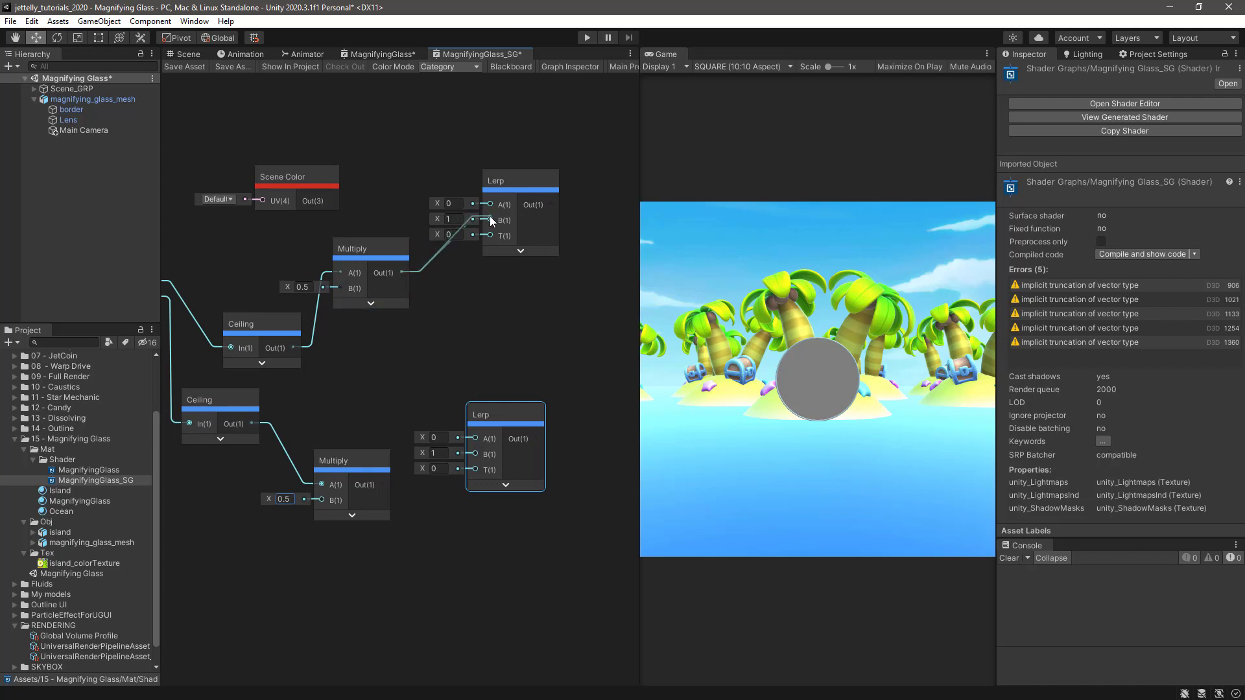
Step: Wire Multiply outputs into the Lerp B inputs, Split R and upper Ceiling into their A inputs
{"action": "left_click_drag", "start_coordinate": [401, 272], "coordinate": [490, 220]}
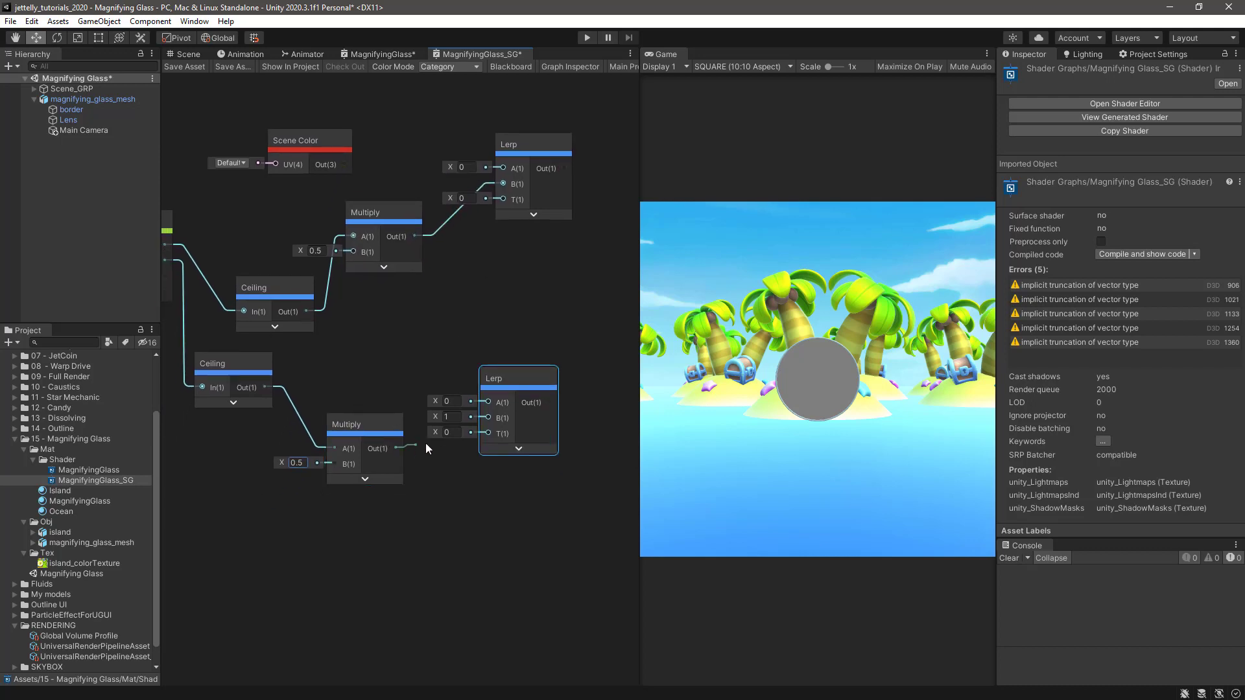
{"action": "mouse_move", "coordinate": [395, 448]}
{"action": "left_mouse_down"}
{"action": "mouse_move", "coordinate": [484, 417]}
{"action": "mouse_move", "coordinate": [520, 362]}
{"action": "left_mouse_up"}
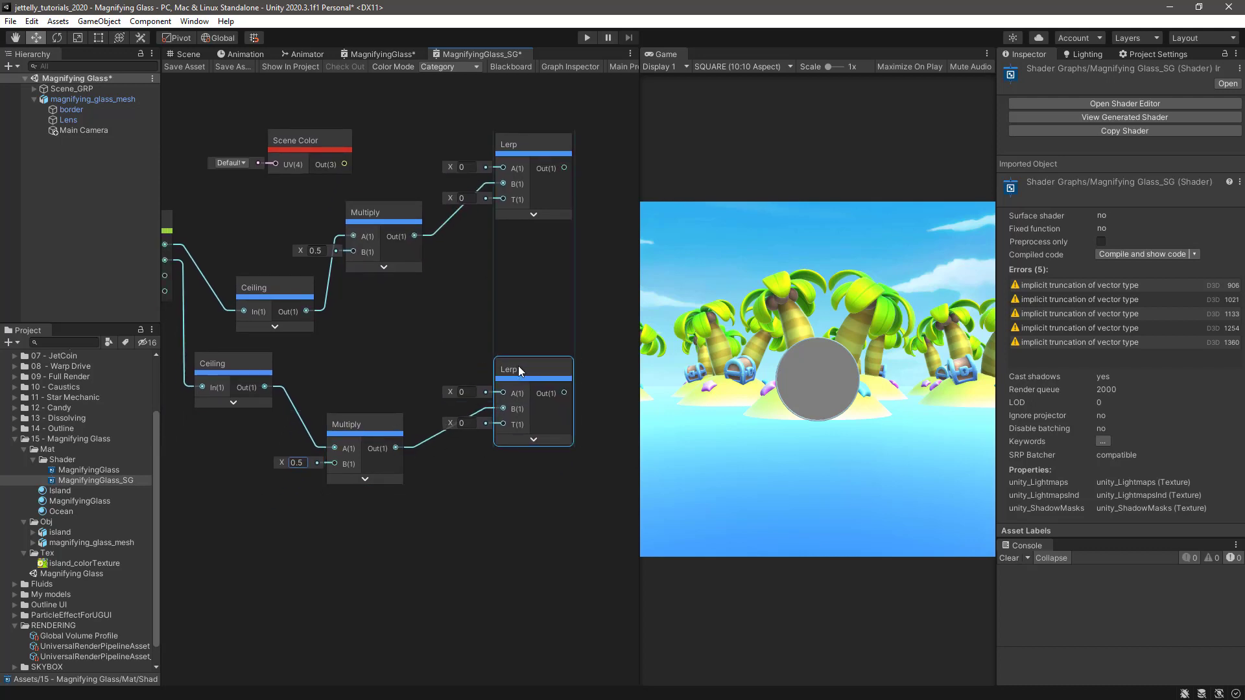
{"action": "middle_click_drag", "start_coordinate": [389, 329], "coordinate": [450, 368]}
{"action": "scroll", "coordinate": [426, 376], "scroll_direction": "down", "scroll_amount": 2}
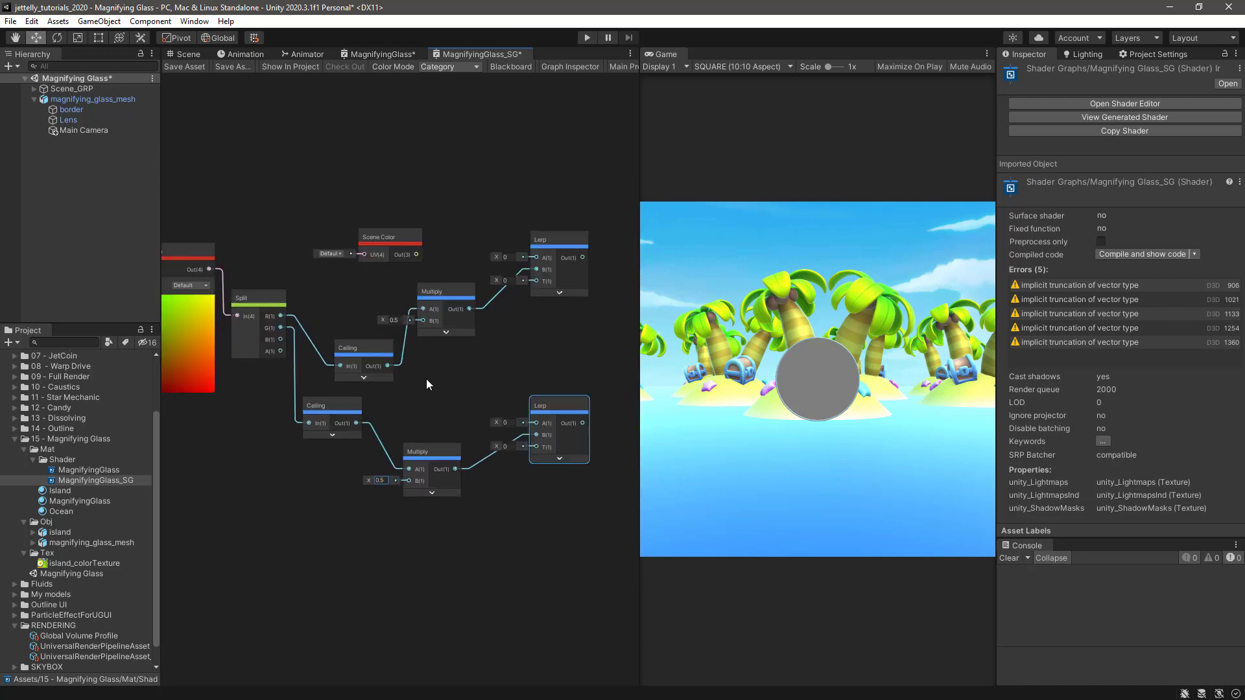
{"action": "scroll", "coordinate": [429, 371], "scroll_direction": "down", "scroll_amount": 2}
{"action": "scroll", "coordinate": [327, 337], "scroll_direction": "up", "scroll_amount": 1}
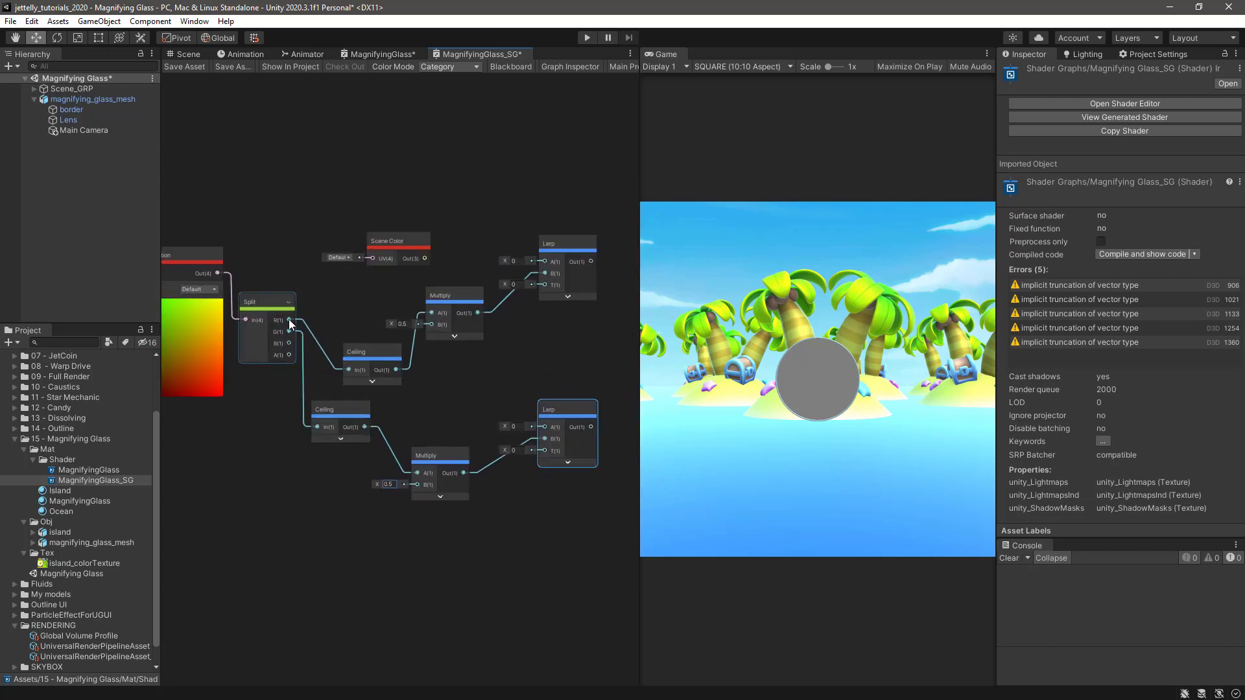
{"action": "left_click_drag", "start_coordinate": [290, 320], "coordinate": [543, 259]}
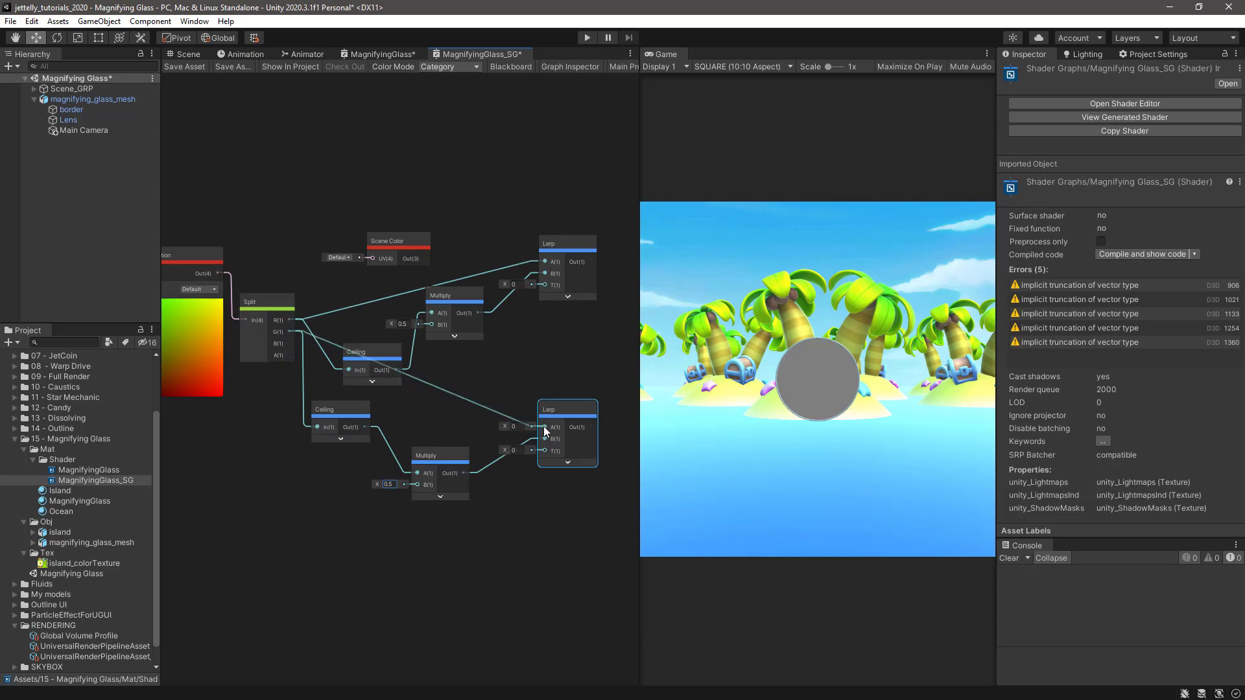
{"action": "left_click_drag", "start_coordinate": [396, 370], "coordinate": [544, 426]}
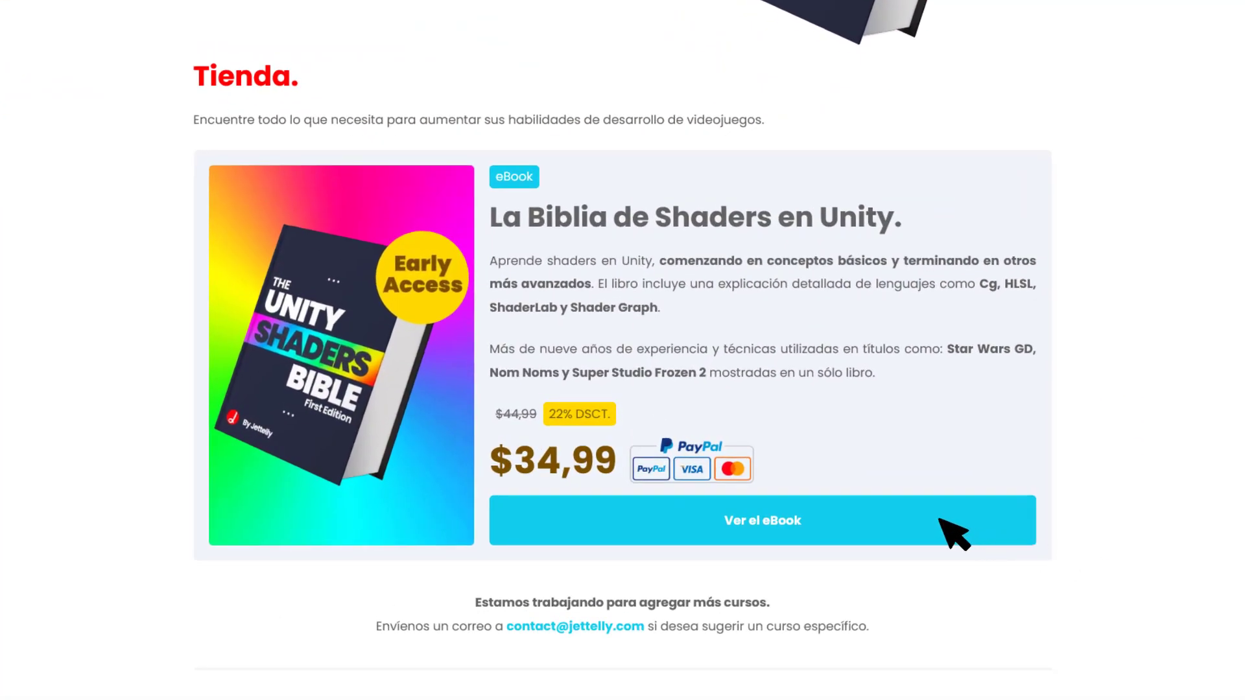
Step: Go to the Unity Shaders Bible eBook page and open 'Accede gratis al primer capítulo aquí'
{"action": "left_click", "coordinate": [938, 519]}
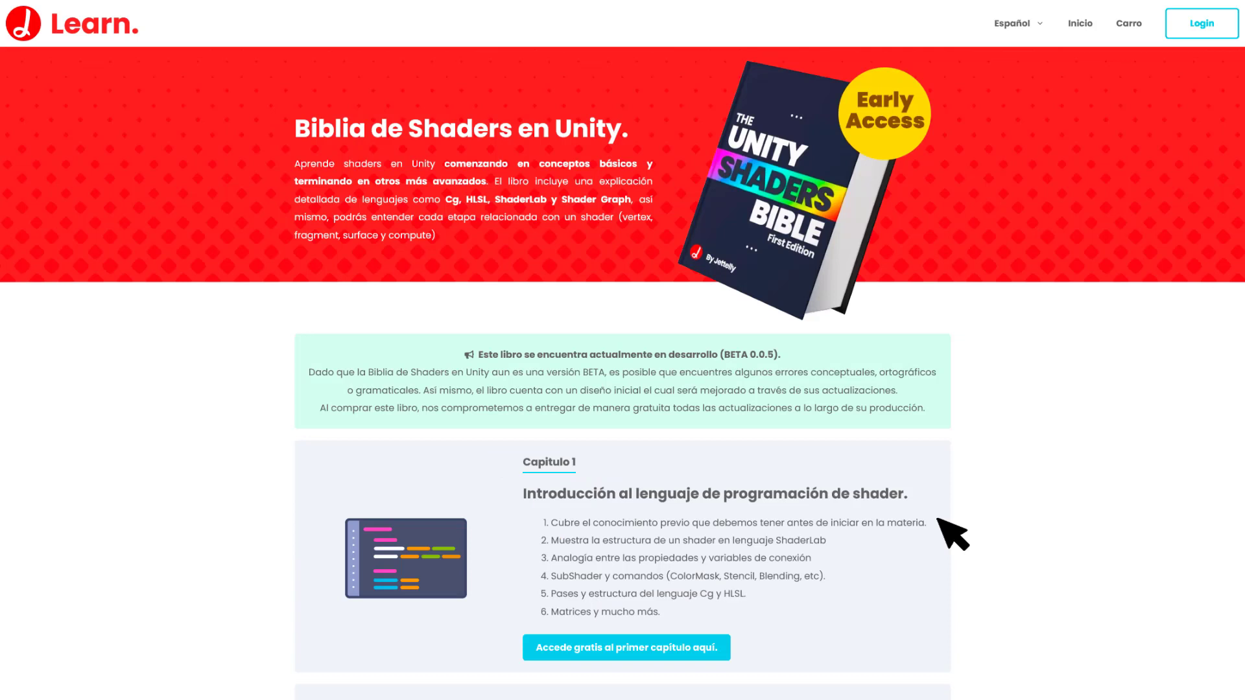
{"action": "scroll", "coordinate": [952, 534], "scroll_direction": "down", "scroll_amount": 6}
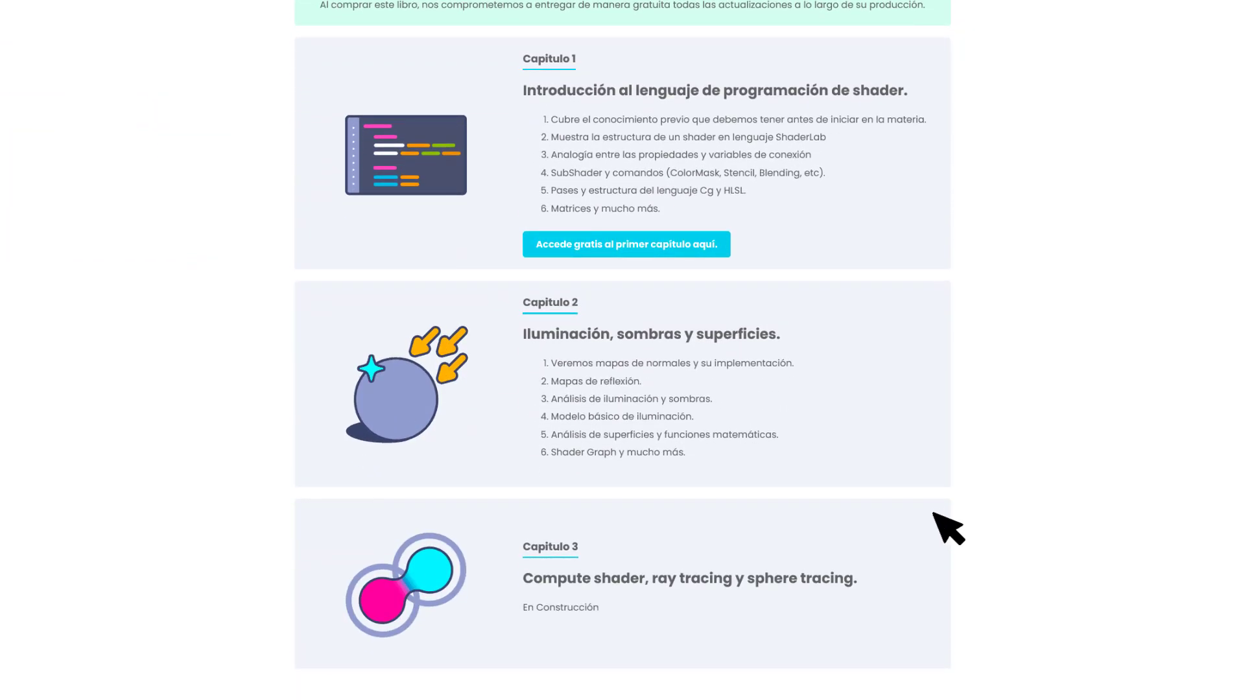
{"action": "left_click", "coordinate": [721, 246]}
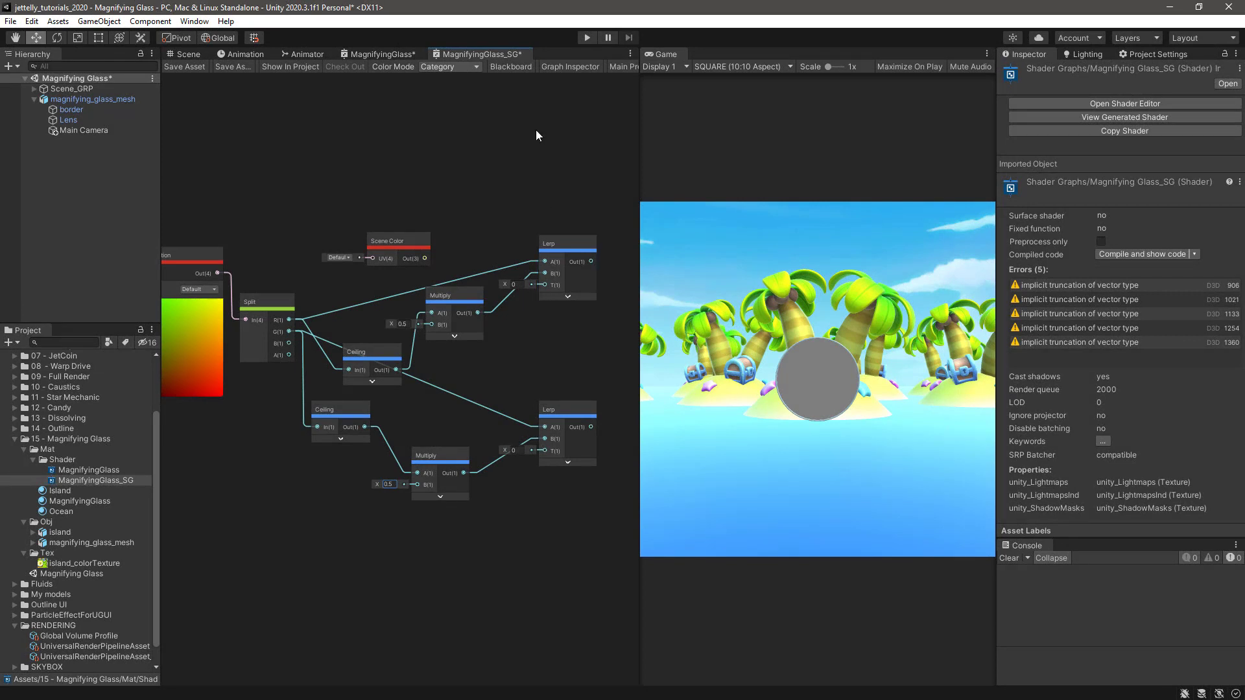
Step: Add a Float property named _Zoom in the Blackboard with Mode set to Slider
{"action": "left_click", "coordinate": [510, 67]}
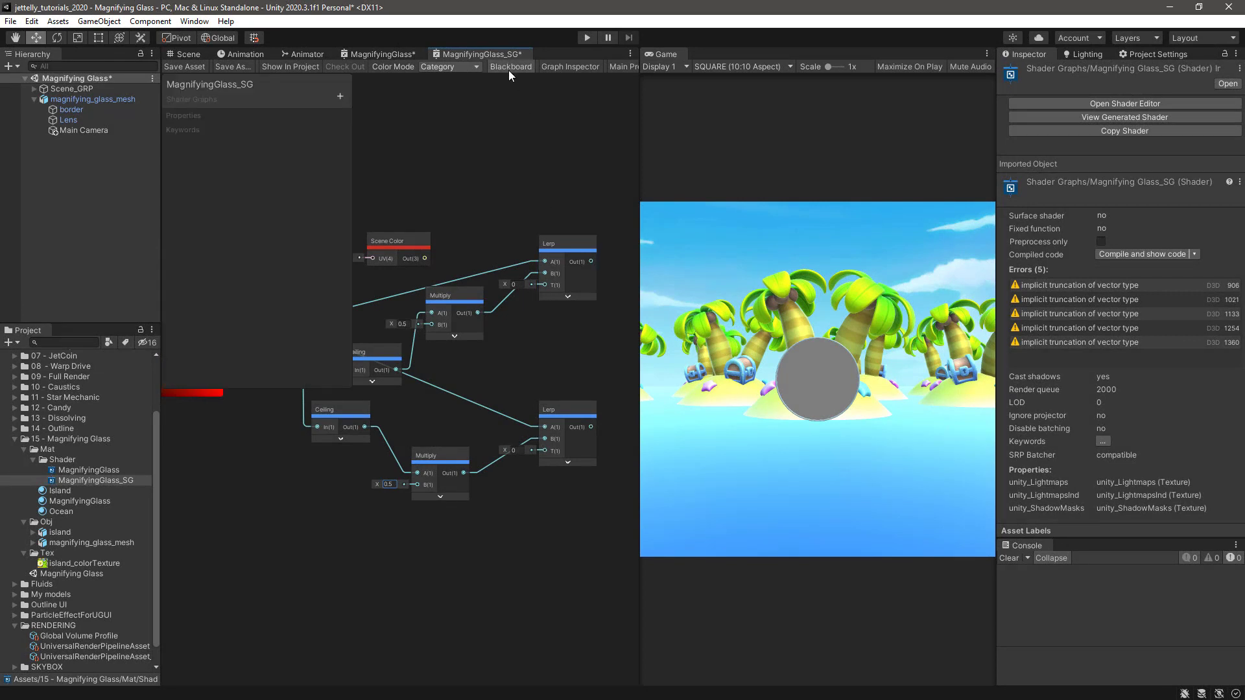
{"action": "left_click", "coordinate": [341, 98]}
{"action": "left_click", "coordinate": [376, 102]}
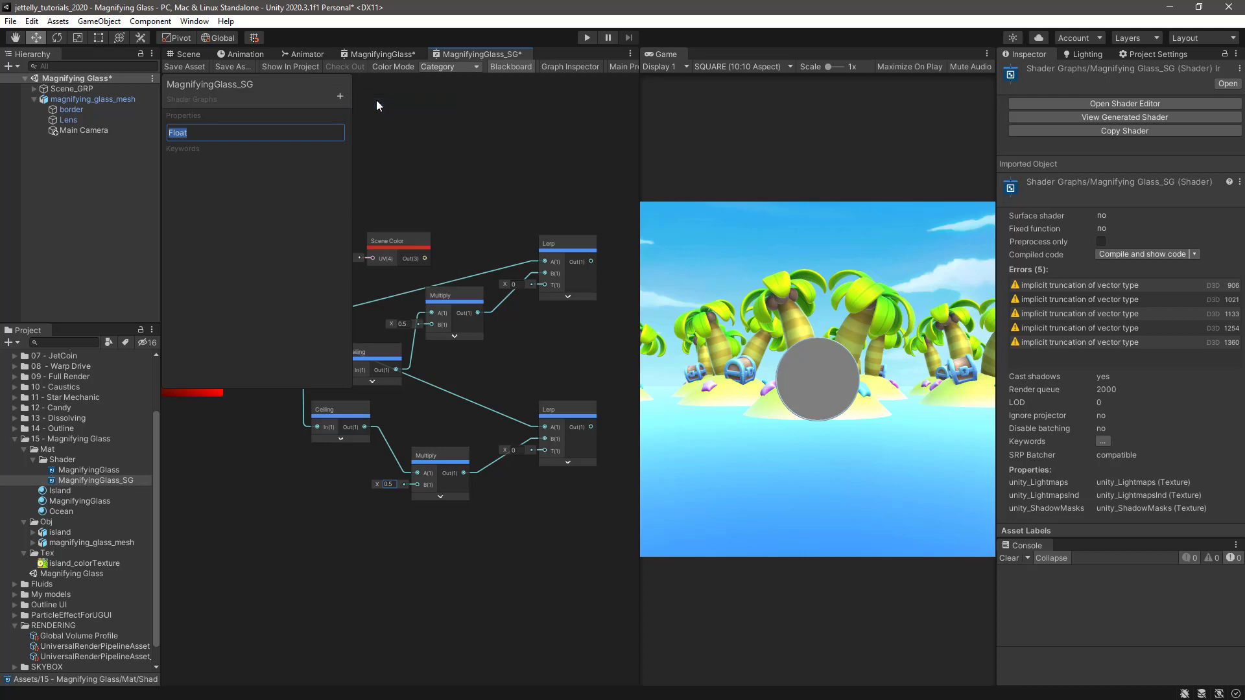
{"action": "type", "text": "_Zoom"}
{"action": "key", "text": "Return"}
{"action": "left_click", "coordinate": [542, 67]}
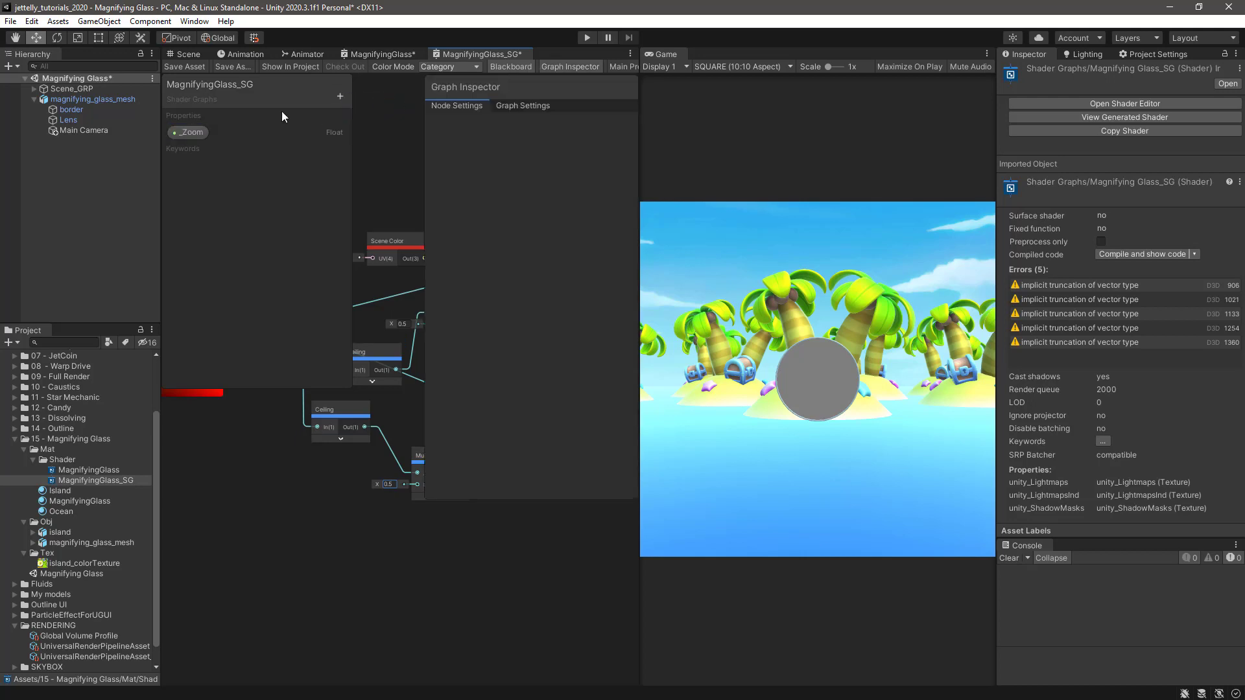
{"action": "left_click", "coordinate": [192, 132]}
{"action": "left_click", "coordinate": [550, 185]}
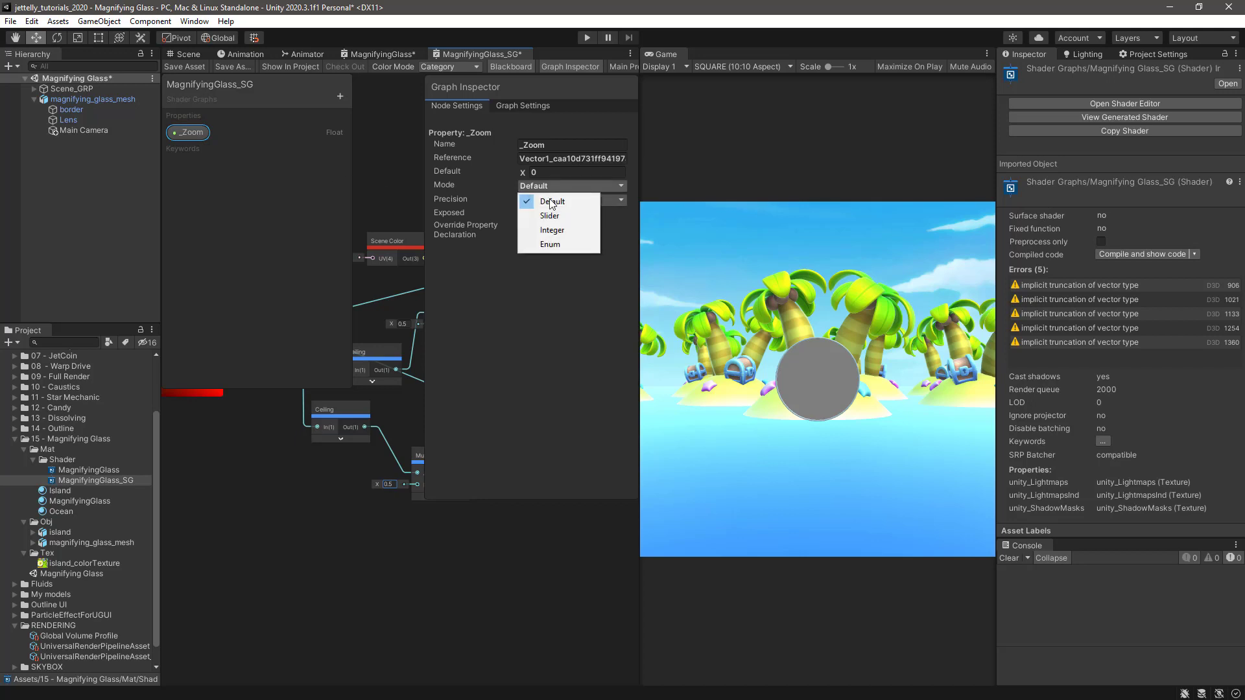
{"action": "left_click", "coordinate": [548, 216]}
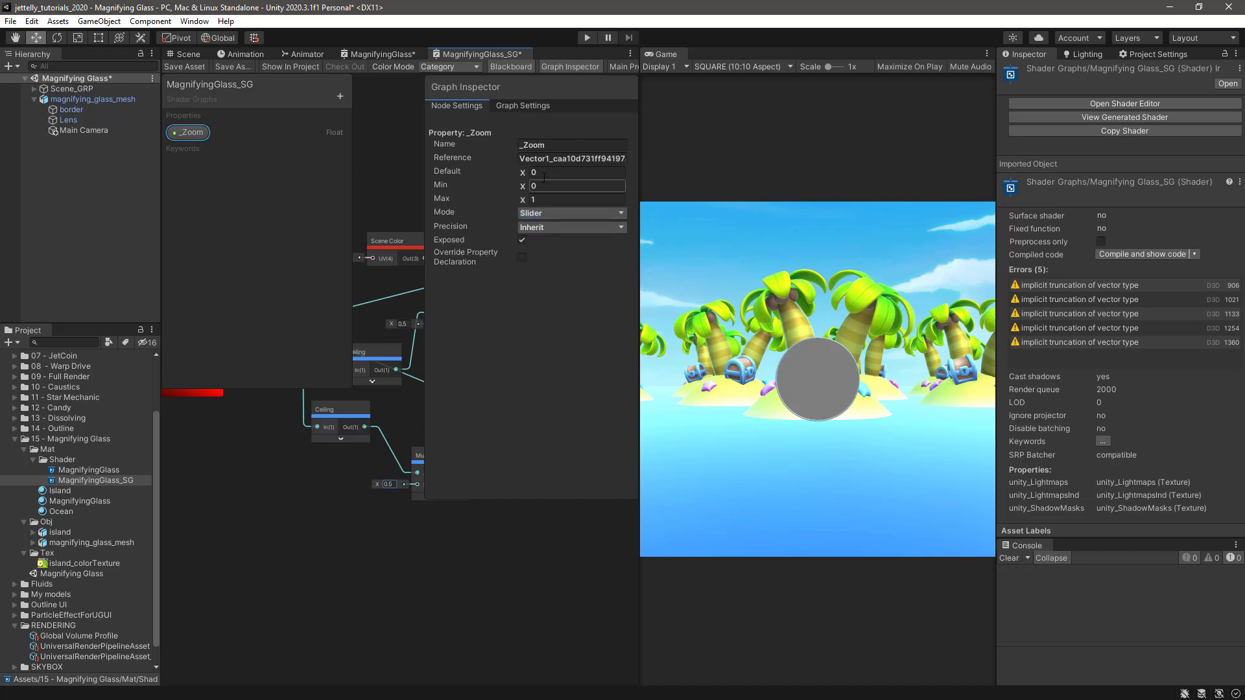
{"action": "left_click", "coordinate": [567, 67]}
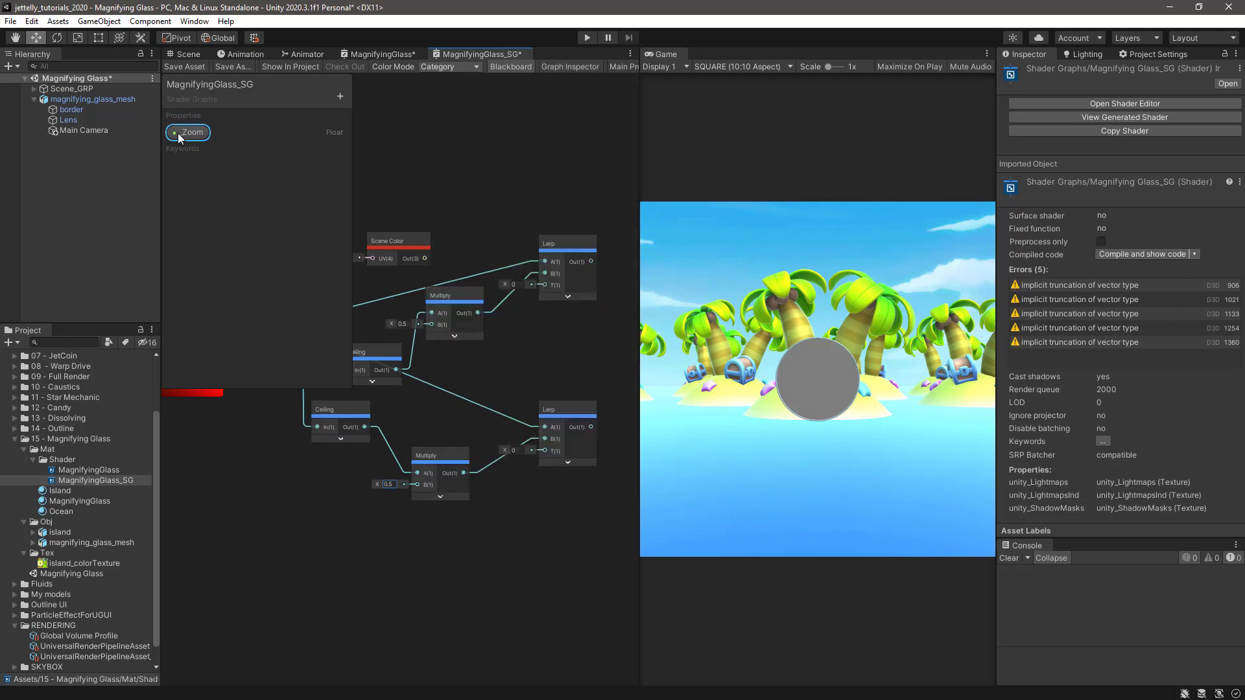
Step: Place a _Zoom node and connect it to the T input of both Lerps
{"action": "left_click_drag", "start_coordinate": [445, 147], "coordinate": [448, 149]}
{"action": "left_click", "coordinate": [502, 69]}
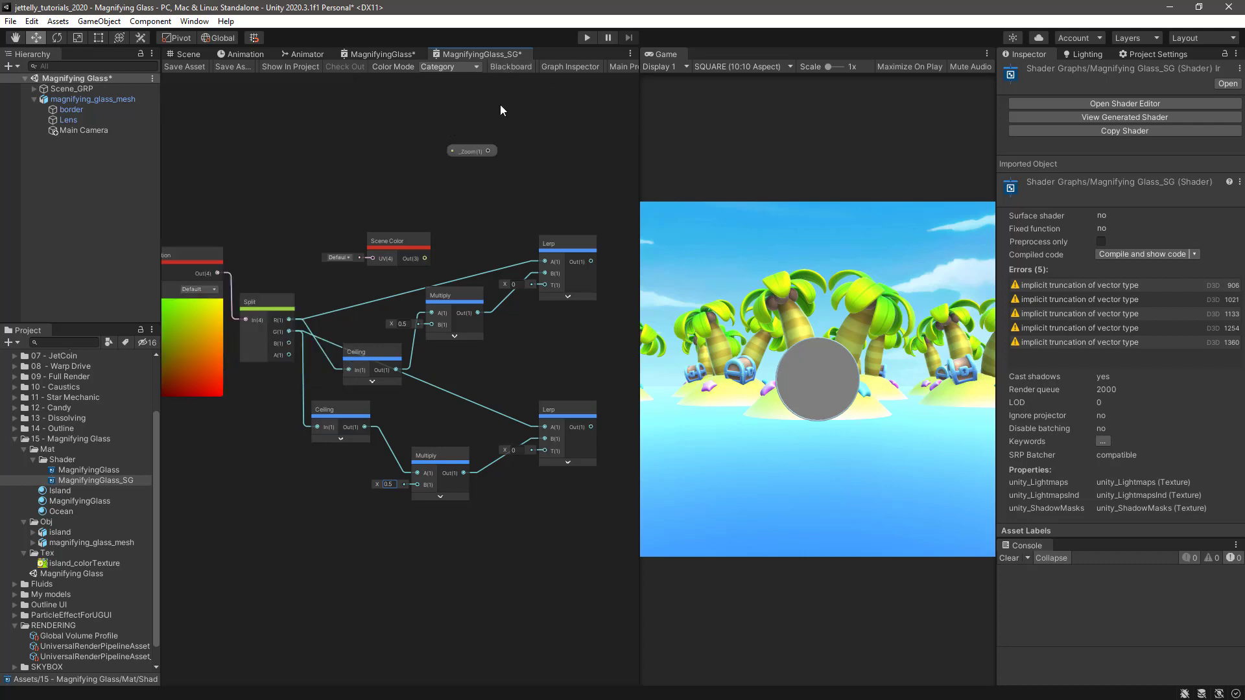
{"action": "scroll", "coordinate": [512, 366], "scroll_direction": "up", "scroll_amount": 2}
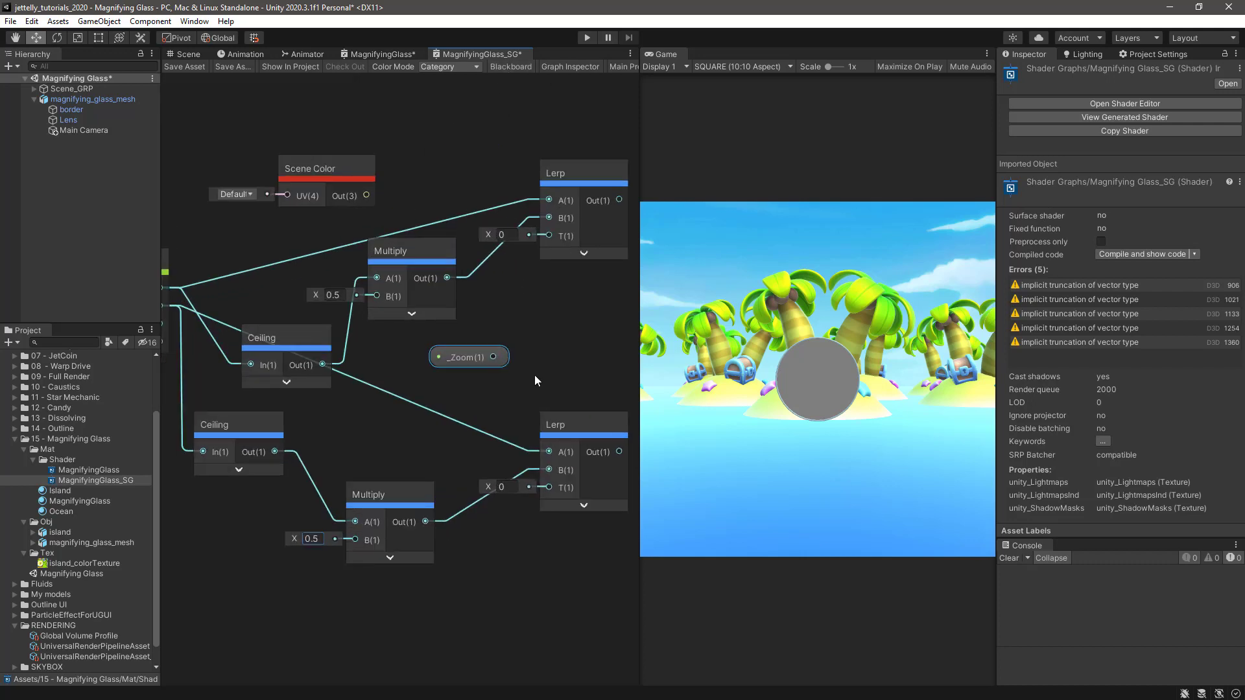
{"action": "scroll", "coordinate": [415, 356], "scroll_direction": "up", "scroll_amount": 2}
{"action": "left_click_drag", "start_coordinate": [345, 362], "coordinate": [401, 242]}
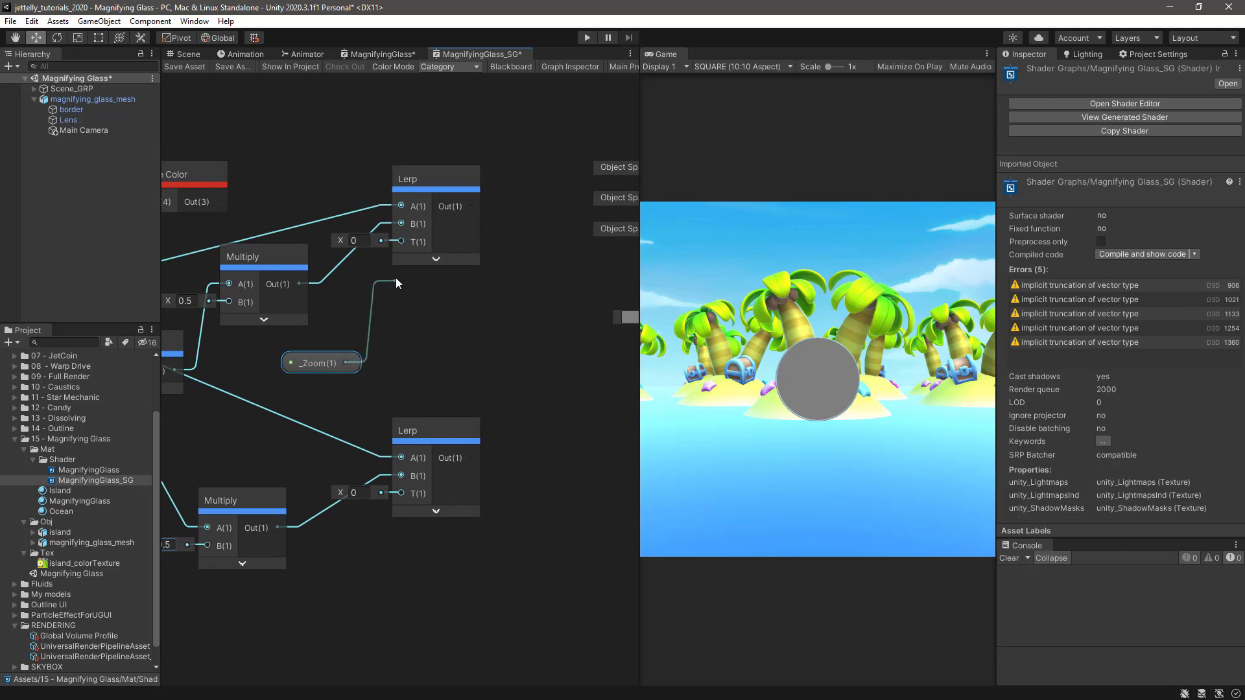
{"action": "left_click_drag", "start_coordinate": [345, 362], "coordinate": [402, 493]}
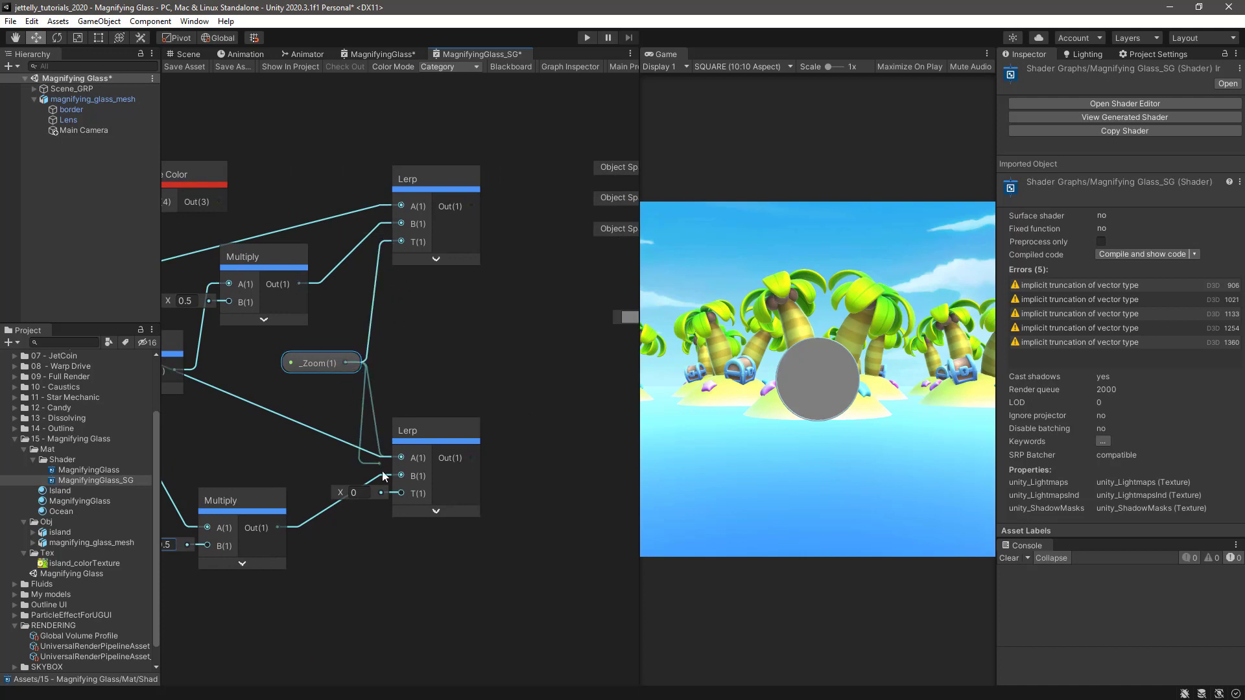
{"action": "left_click", "coordinate": [432, 360]}
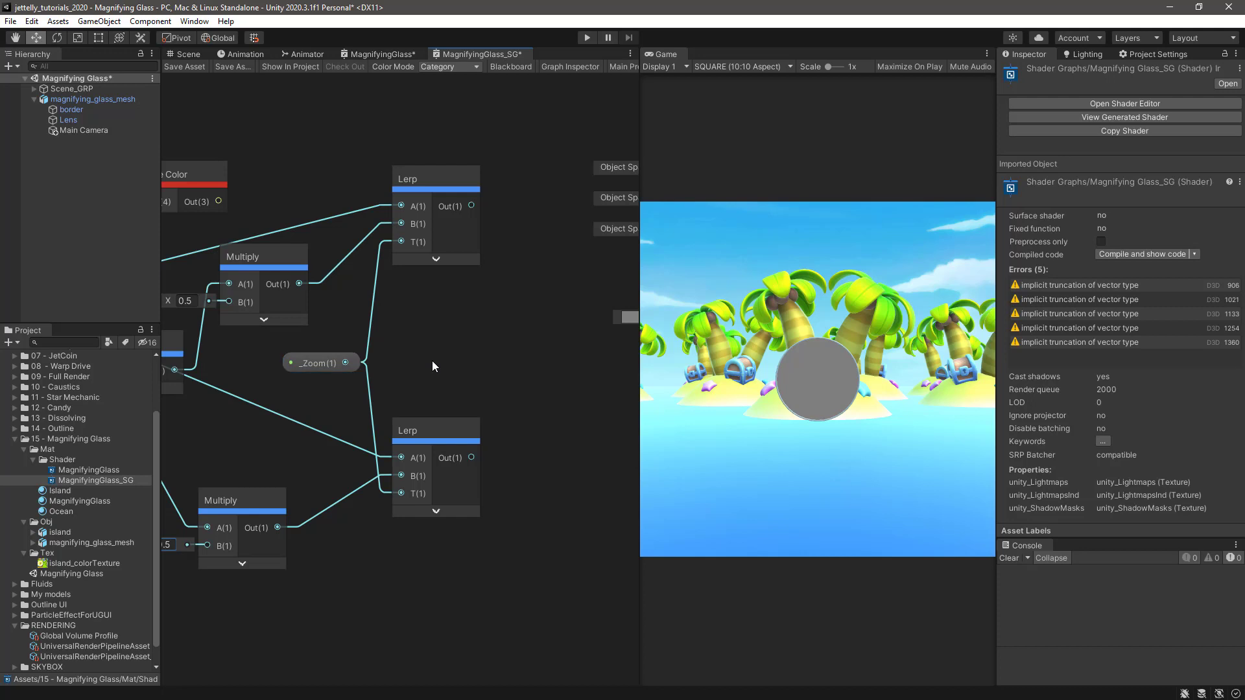
{"action": "key", "text": "space"}
Step: Create a Vector 4 node and place it beside the two Lerp nodes
{"action": "type", "text": "ve"}
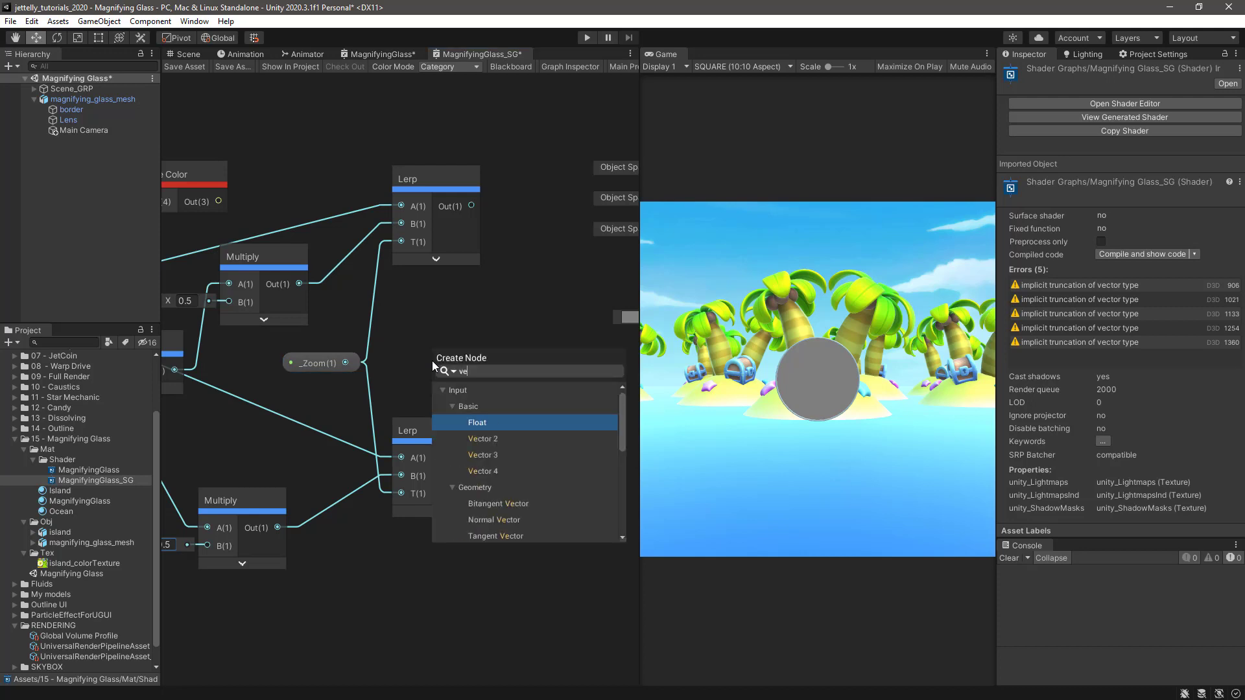
{"action": "key", "text": "Down"}
{"action": "key", "text": "Return"}
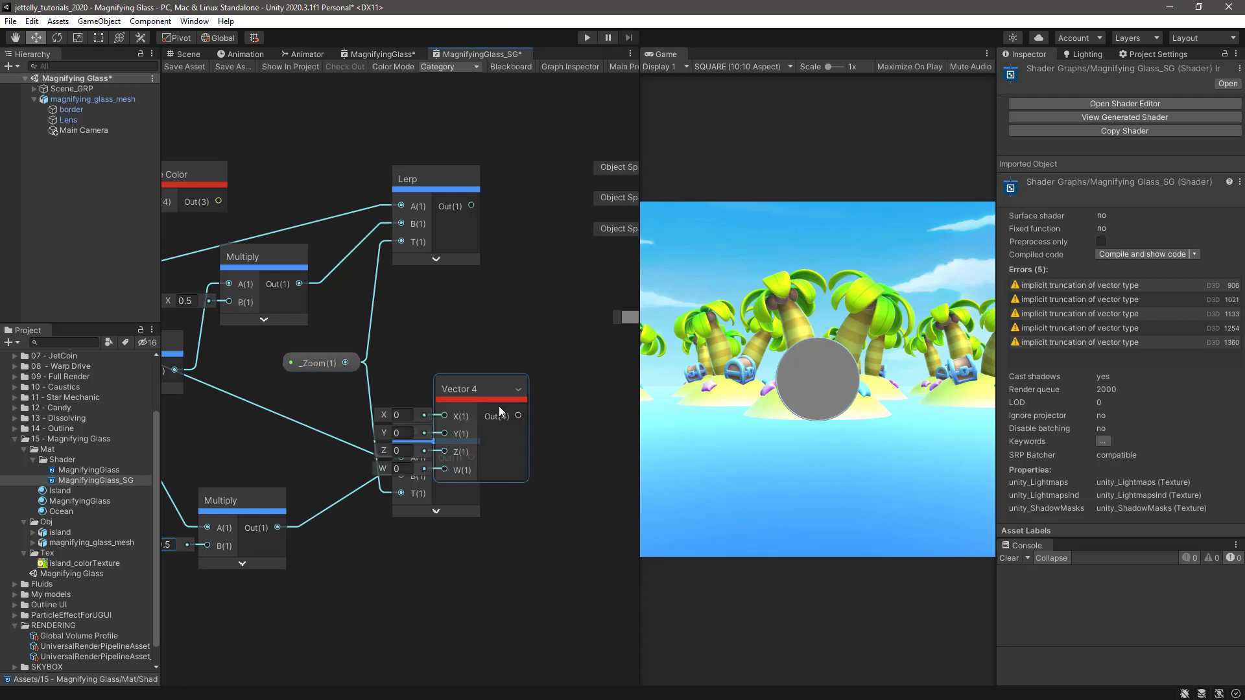
{"action": "left_click_drag", "start_coordinate": [481, 390], "coordinate": [531, 320]}
{"action": "scroll", "coordinate": [512, 312], "scroll_direction": "down", "scroll_amount": 1}
{"action": "scroll", "coordinate": [519, 314], "scroll_direction": "down", "scroll_amount": 1}
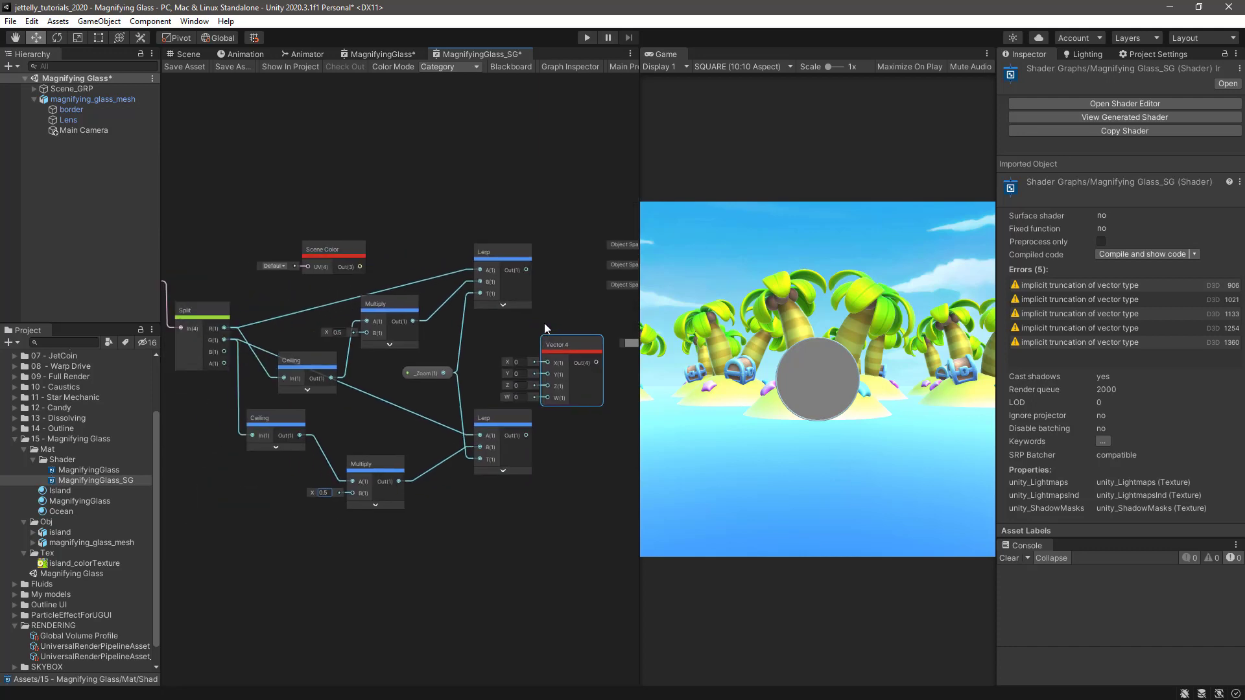
{"action": "scroll", "coordinate": [546, 318], "scroll_direction": "down", "scroll_amount": 1}
{"action": "scroll", "coordinate": [517, 303], "scroll_direction": "up", "scroll_amount": 2}
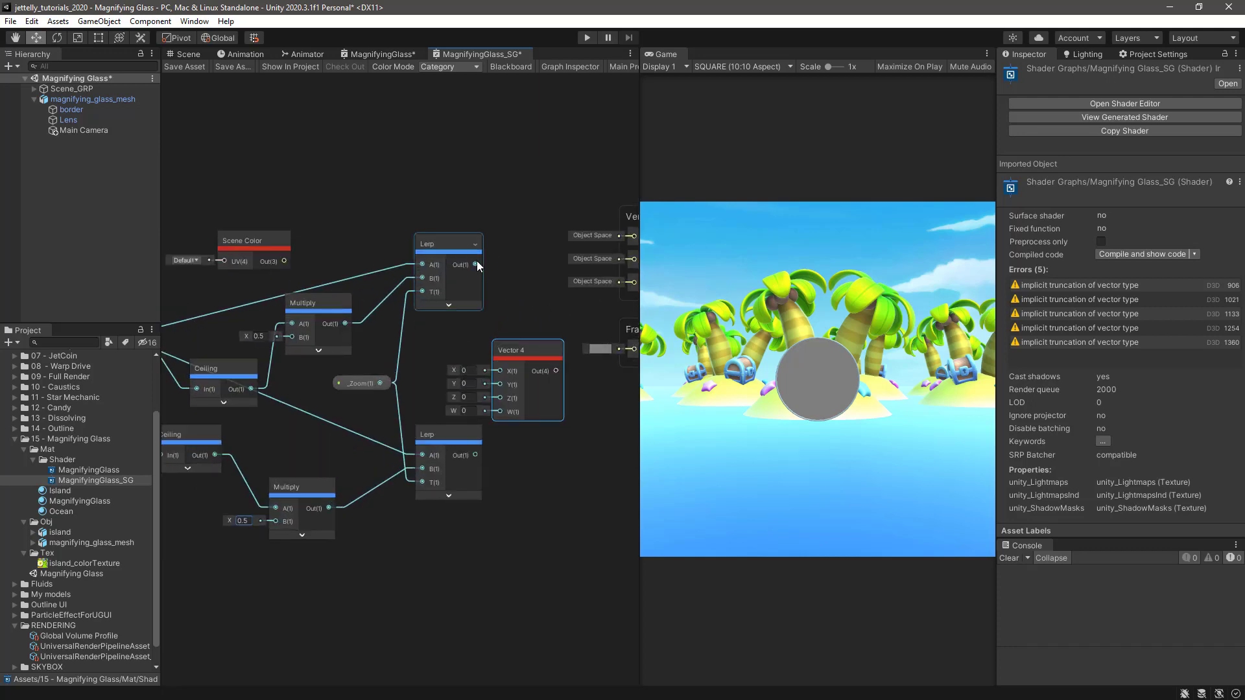
Step: Wire the upper Lerp into X, the lower Lerp into Y, _Zoom into Z, and start Split's A wire
{"action": "left_click_drag", "start_coordinate": [476, 262], "coordinate": [501, 371]}
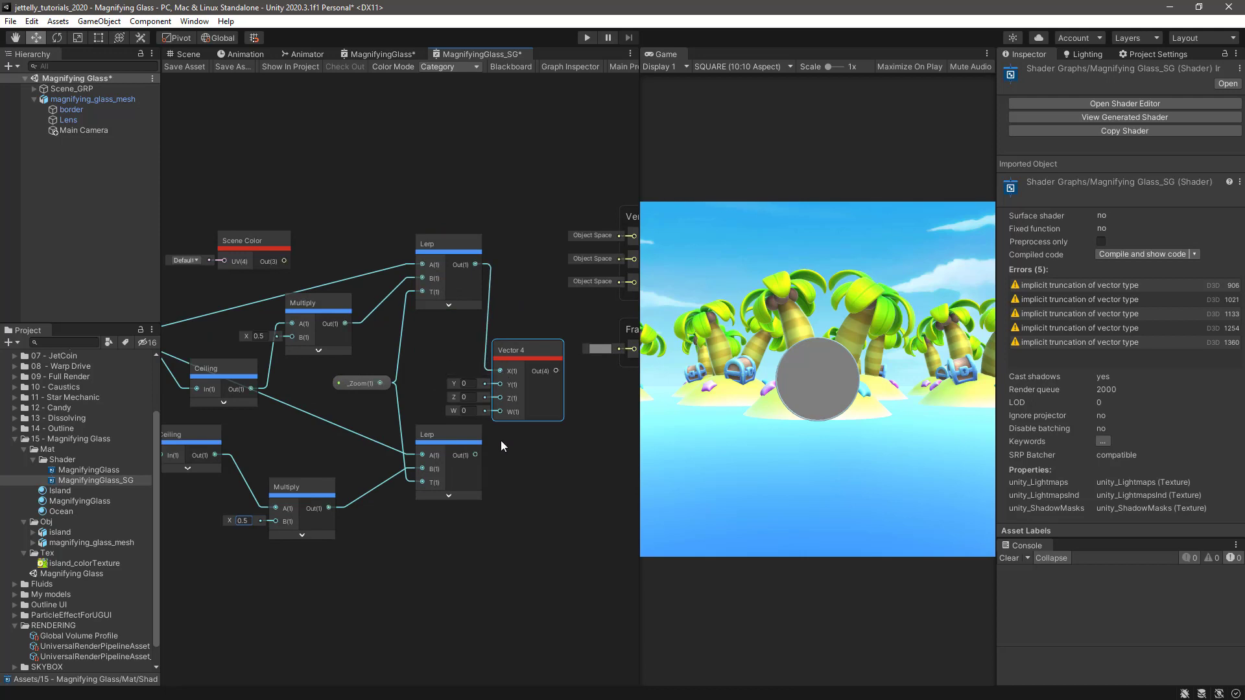
{"action": "left_click_drag", "start_coordinate": [475, 455], "coordinate": [531, 338]}
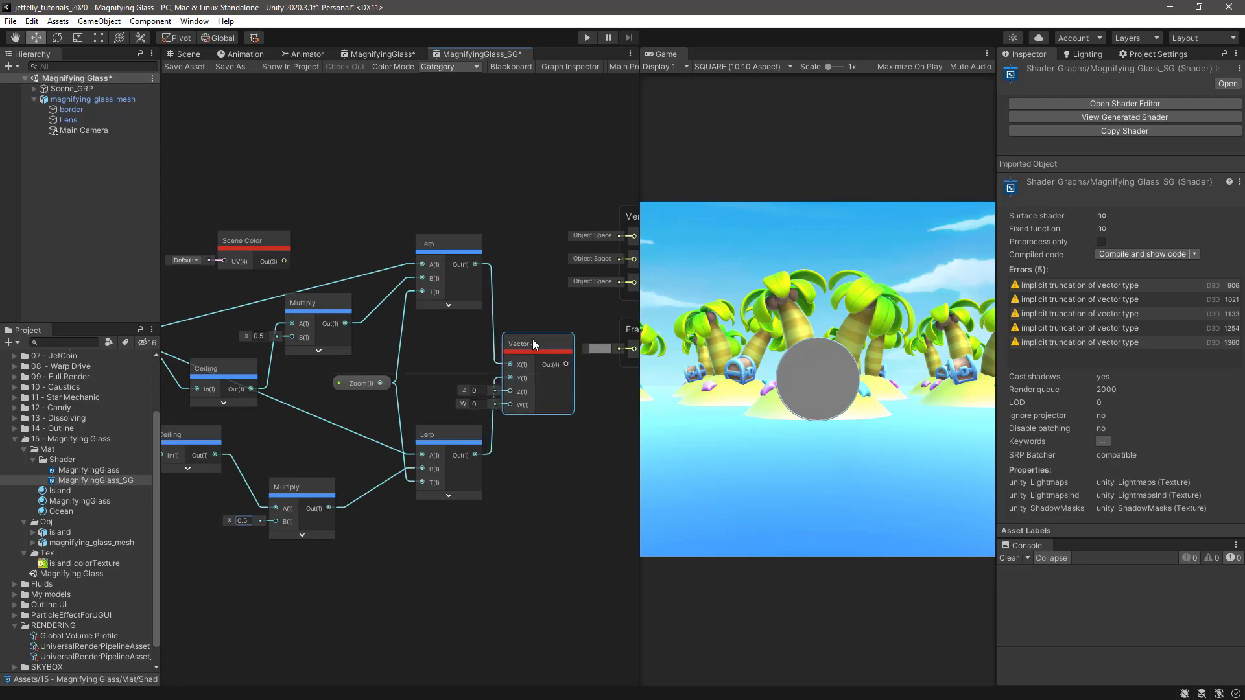
{"action": "middle_click_drag", "start_coordinate": [289, 383], "coordinate": [371, 381]}
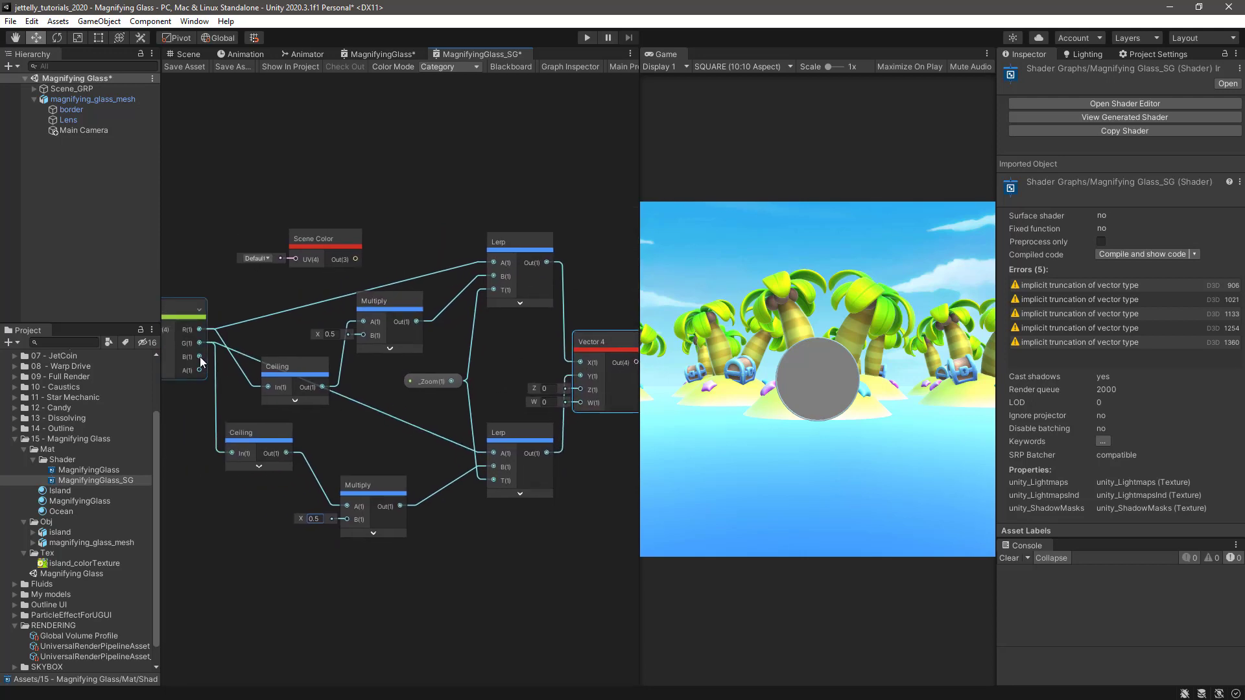
{"action": "left_click_drag", "start_coordinate": [463, 382], "coordinate": [591, 389]}
{"action": "middle_click_drag", "start_coordinate": [592, 391], "coordinate": [543, 391]}
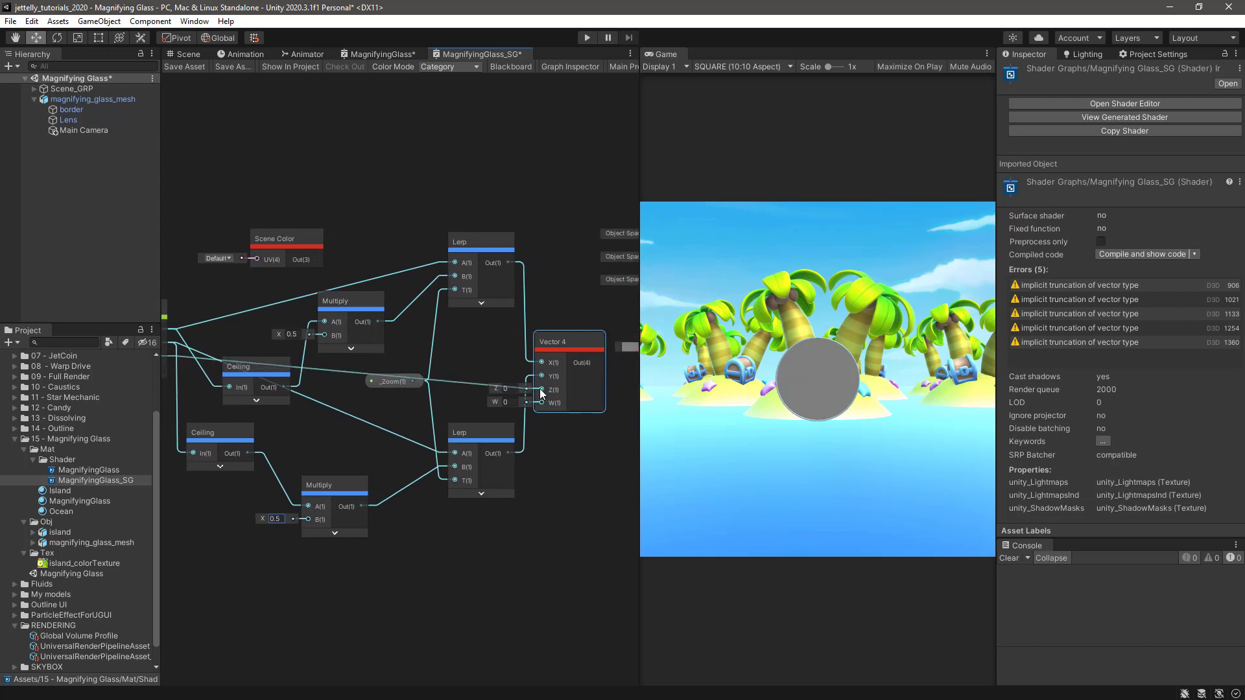
{"action": "scroll", "coordinate": [420, 399], "scroll_direction": "down", "scroll_amount": 1}
{"action": "mouse_move", "coordinate": [189, 376]}
{"action": "left_mouse_down"}
{"action": "mouse_move", "coordinate": [393, 409]}
{"action": "mouse_move", "coordinate": [553, 402]}
{"action": "left_mouse_up"}
Step: Connect Split's A output to Vector 4's W and place Scene Color beside the master nodes
{"action": "middle_click_drag", "start_coordinate": [574, 465], "coordinate": [385, 465]}
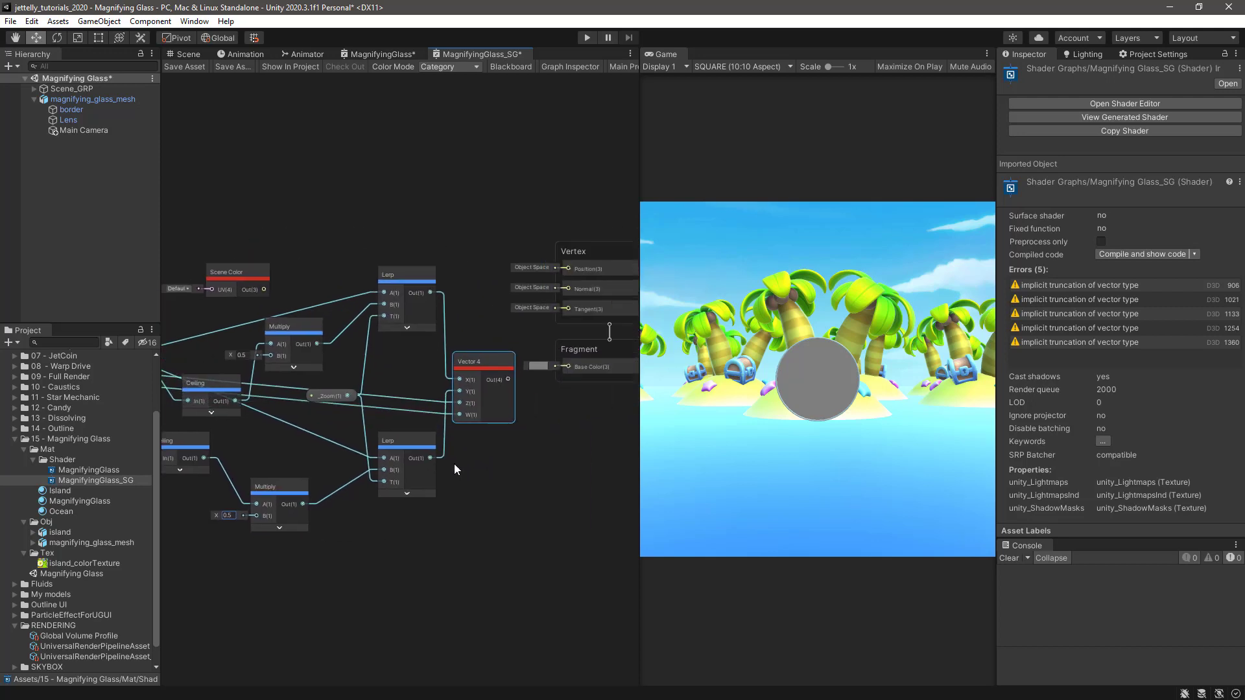
{"action": "scroll", "coordinate": [386, 459], "scroll_direction": "down", "scroll_amount": 1}
{"action": "left_click_drag", "start_coordinate": [443, 253], "coordinate": [540, 379]}
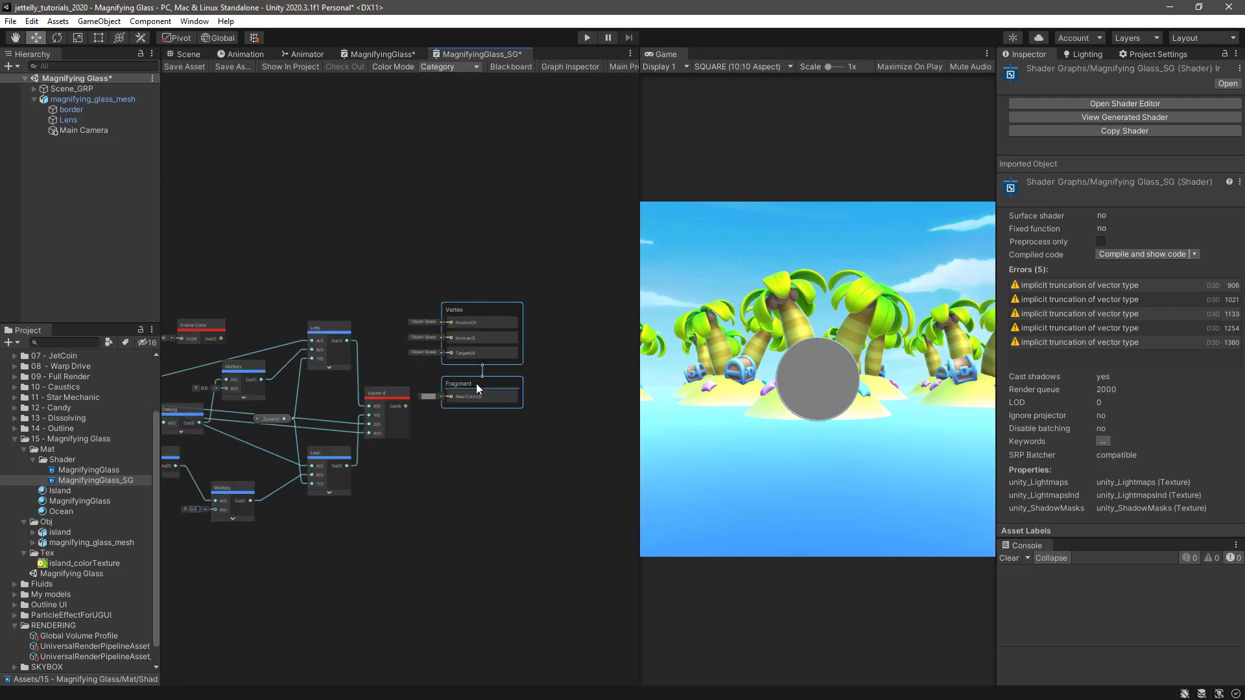
{"action": "left_click_drag", "start_coordinate": [201, 325], "coordinate": [449, 338]}
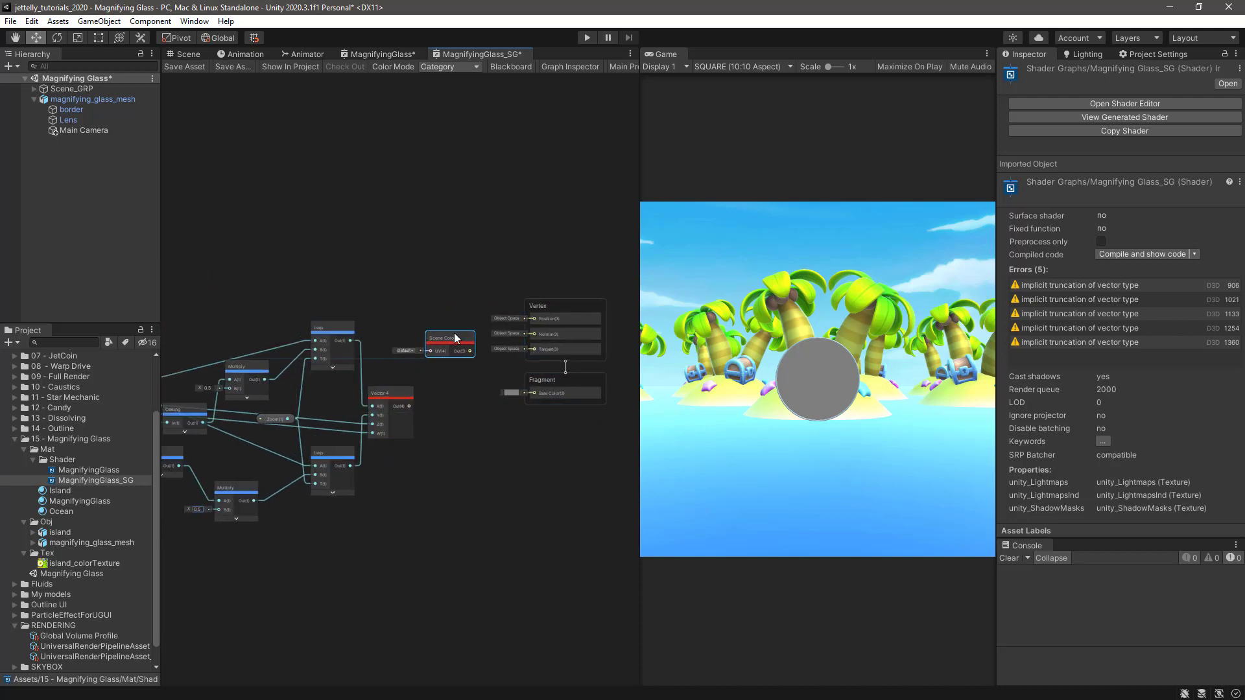
{"action": "scroll", "coordinate": [416, 428], "scroll_direction": "up", "scroll_amount": 1}
{"action": "scroll", "coordinate": [416, 428], "scroll_direction": "up", "scroll_amount": 1}
{"action": "left_click_drag", "start_coordinate": [398, 388], "coordinate": [388, 378]}
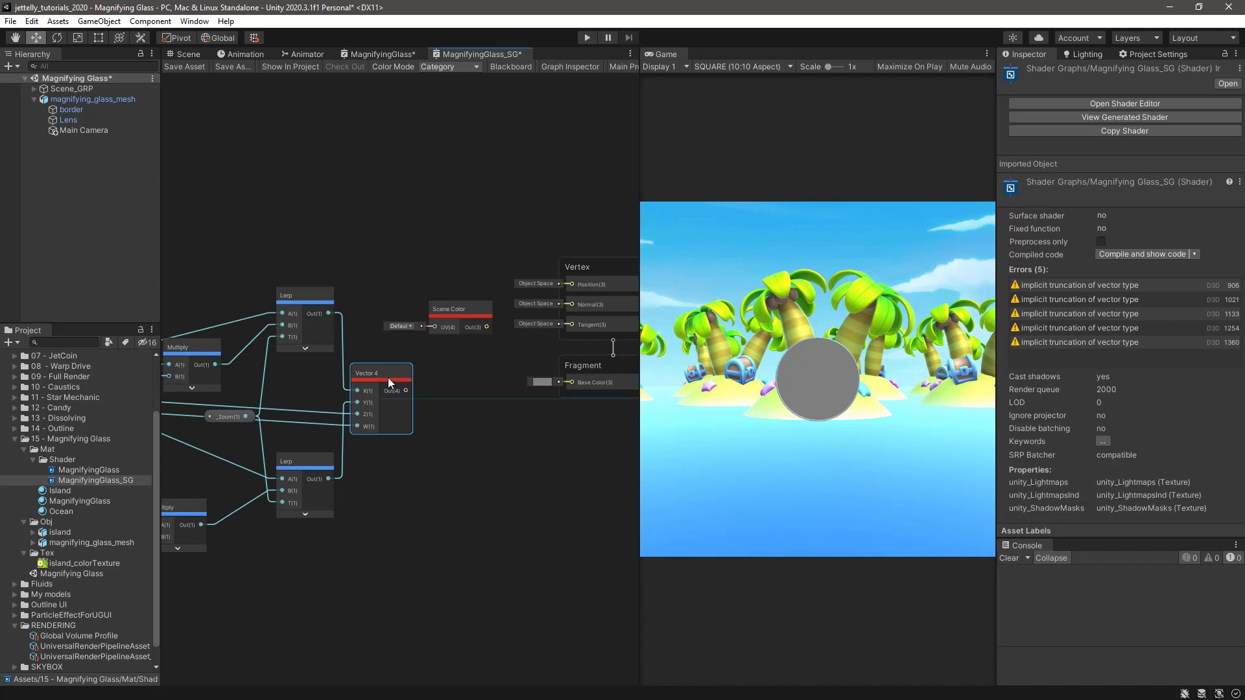
{"action": "left_click", "coordinate": [453, 434]}
{"action": "scroll", "coordinate": [446, 434], "scroll_direction": "up", "scroll_amount": 2}
Step: Plug the Vector 4 output into the Scene Color node's UV input
{"action": "left_click_drag", "start_coordinate": [396, 376], "coordinate": [421, 351]}
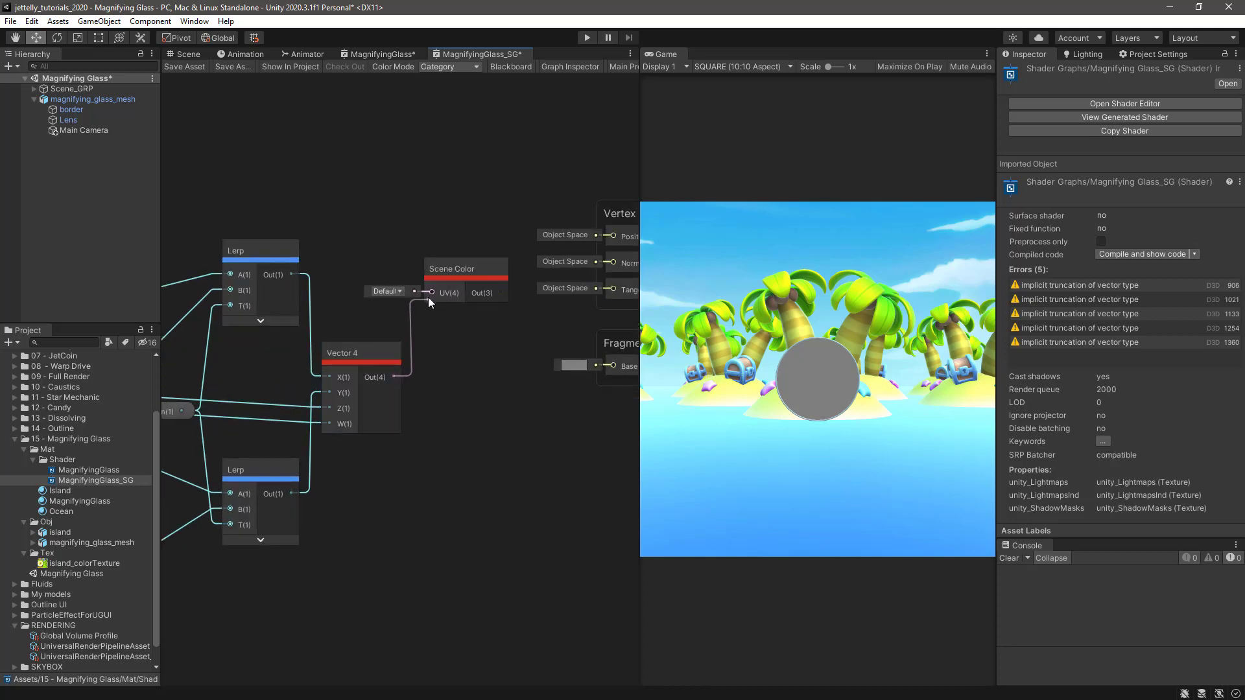
{"action": "left_click_drag", "start_coordinate": [428, 297], "coordinate": [428, 294]}
{"action": "scroll", "coordinate": [431, 447], "scroll_direction": "down", "scroll_amount": 3}
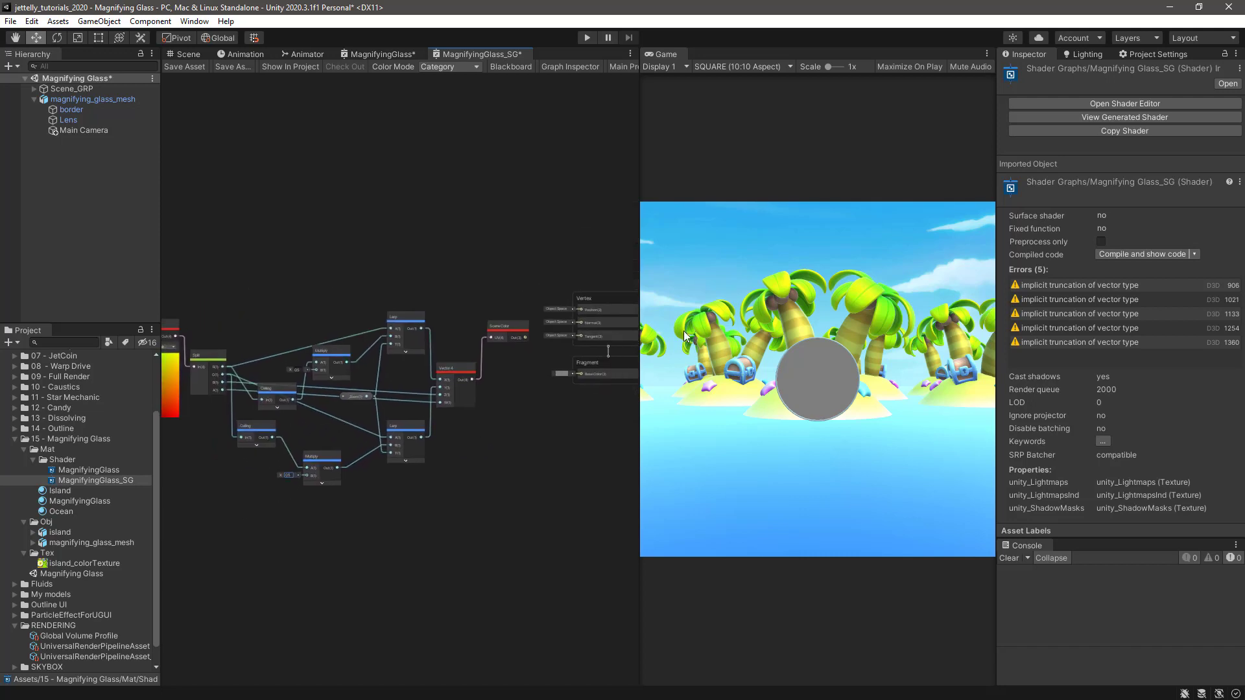
{"action": "left_click_drag", "start_coordinate": [641, 334], "coordinate": [702, 334]}
{"action": "middle_click_drag", "start_coordinate": [455, 381], "coordinate": [532, 344]}
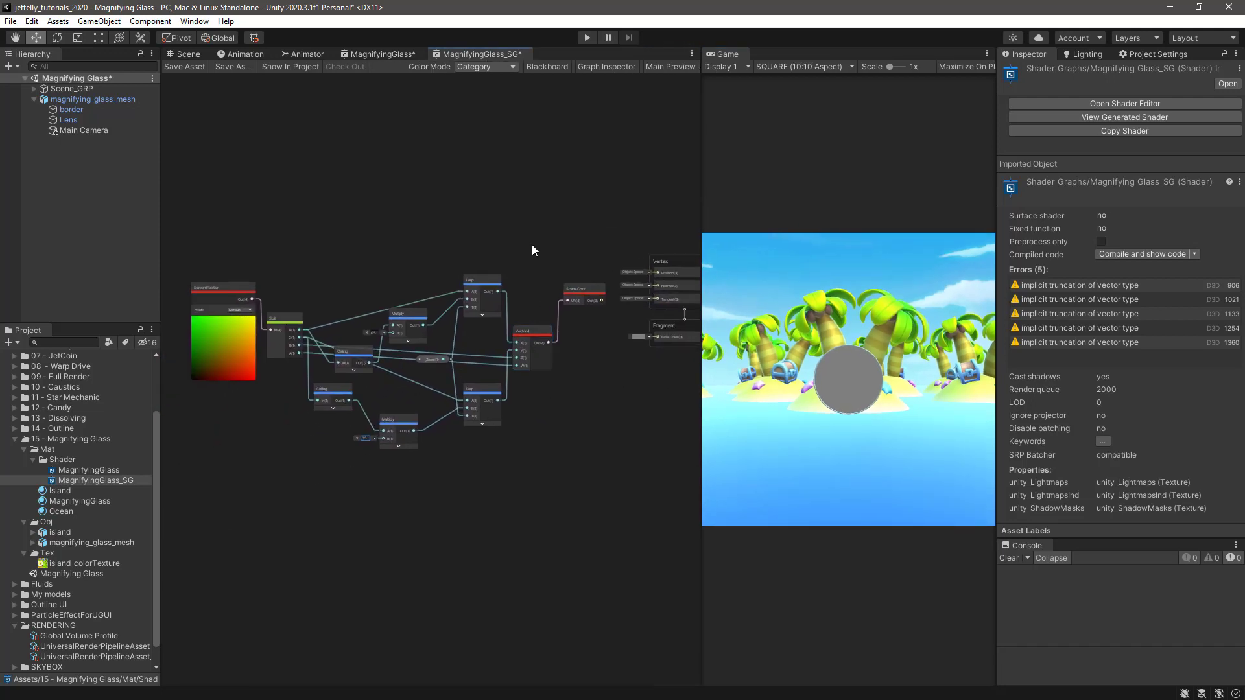
{"action": "left_click_drag", "start_coordinate": [533, 330], "coordinate": [534, 318]}
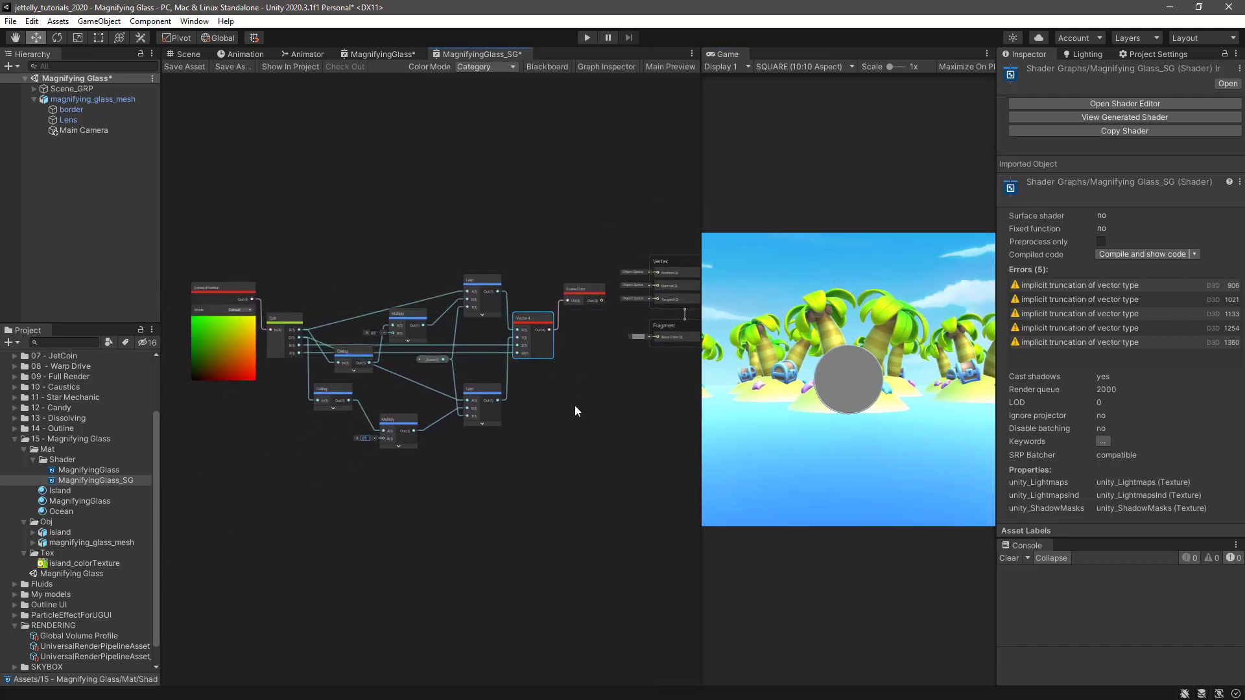
{"action": "scroll", "coordinate": [579, 388], "scroll_direction": "up", "scroll_amount": 3}
Step: Send Scene Color's output into the Fragment Base Color
{"action": "middle_click_drag", "start_coordinate": [606, 363], "coordinate": [433, 430]}
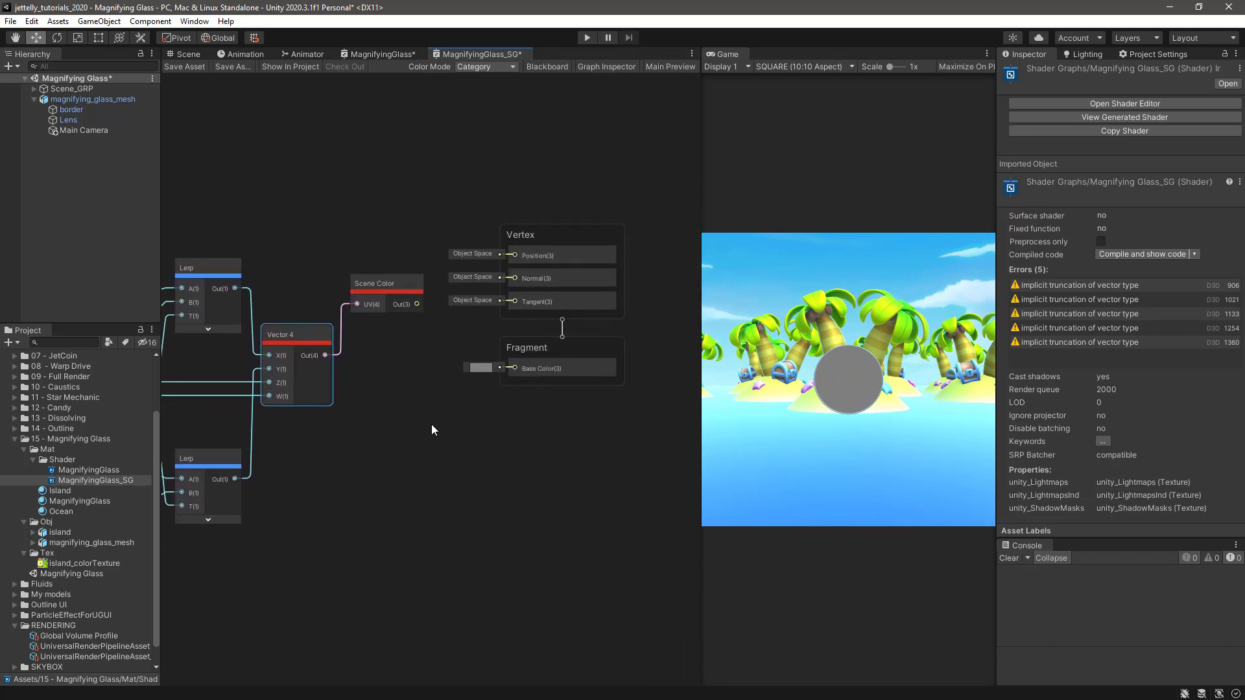
{"action": "left_click_drag", "start_coordinate": [416, 304], "coordinate": [515, 368]}
{"action": "middle_click_drag", "start_coordinate": [569, 441], "coordinate": [520, 449]}
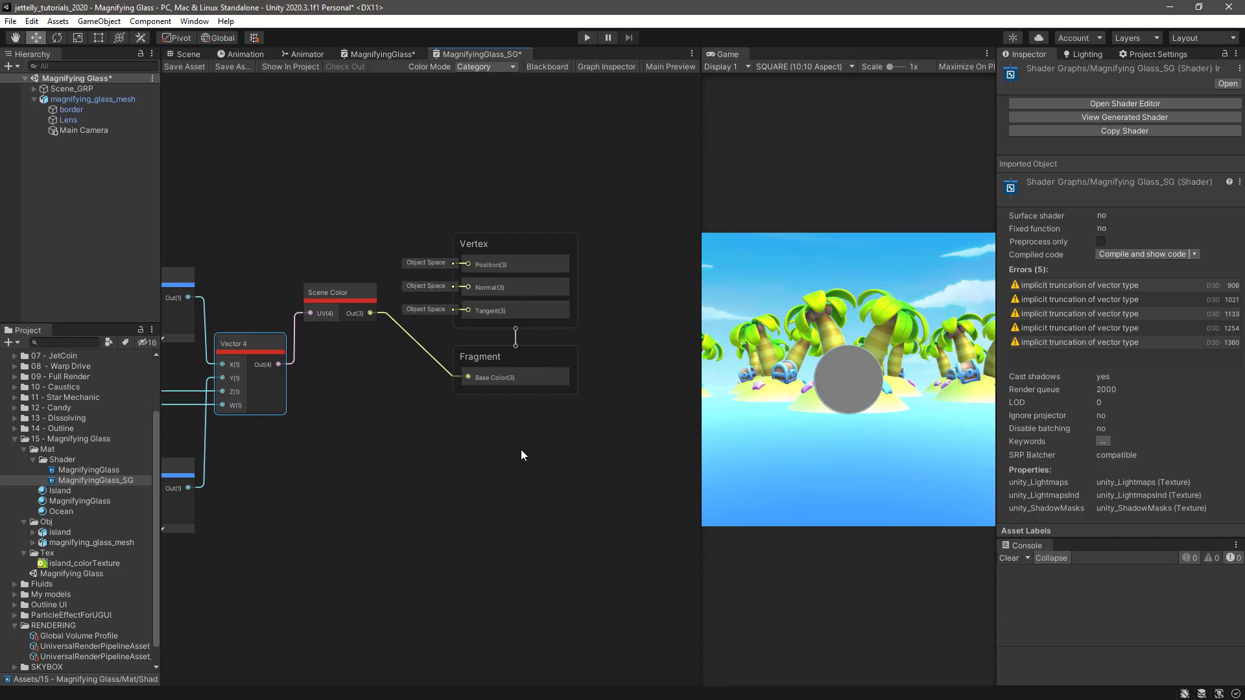
Step: Set the graph's Surface type to Transparent in Graph Settings
{"action": "left_click", "coordinate": [602, 63]}
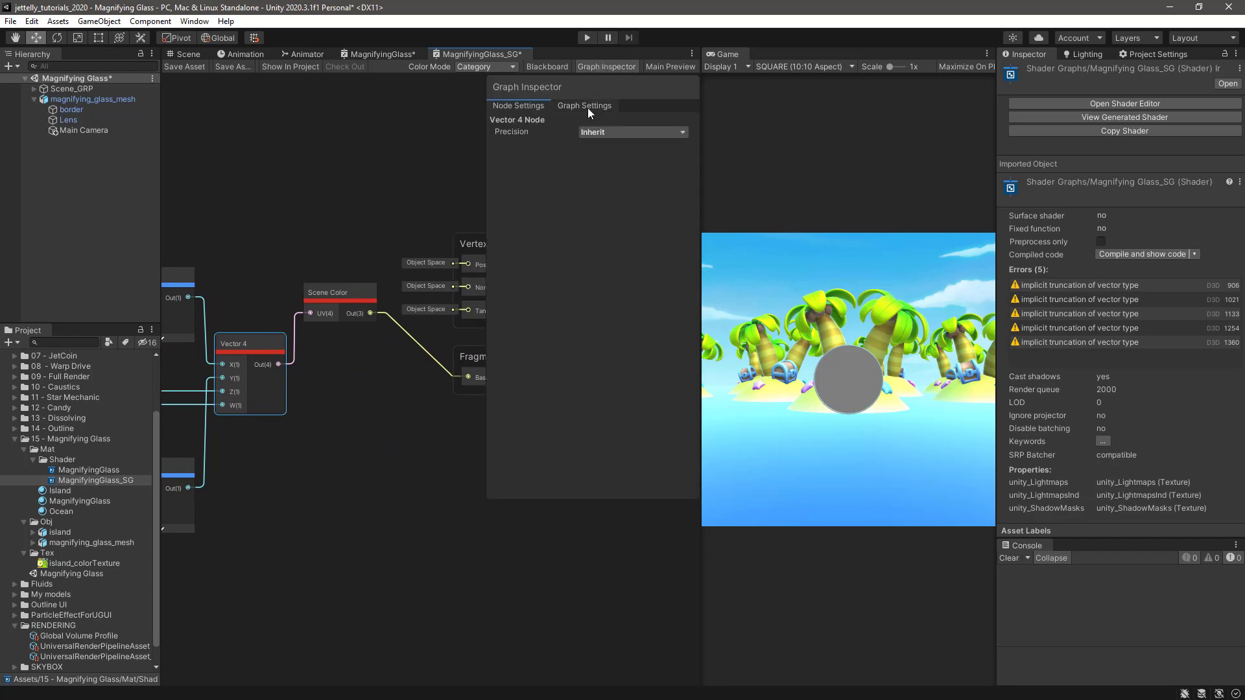
{"action": "left_click", "coordinate": [586, 106]}
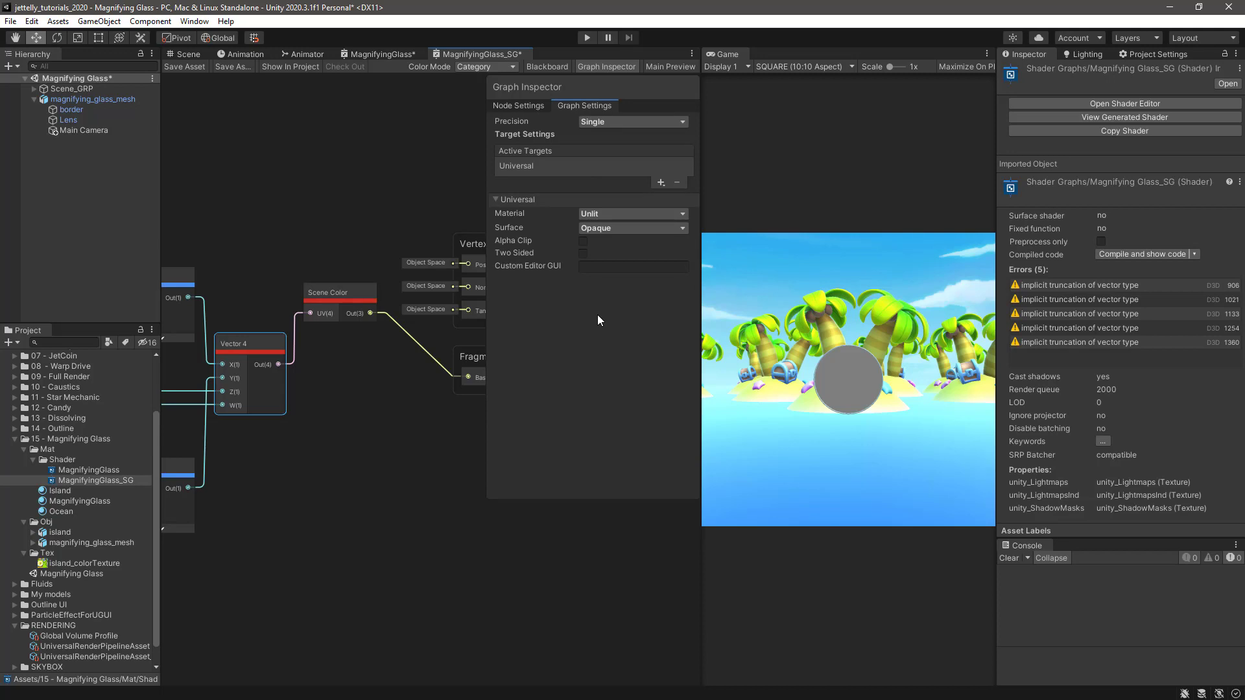
{"action": "left_click", "coordinate": [610, 228]}
{"action": "left_click", "coordinate": [617, 259]}
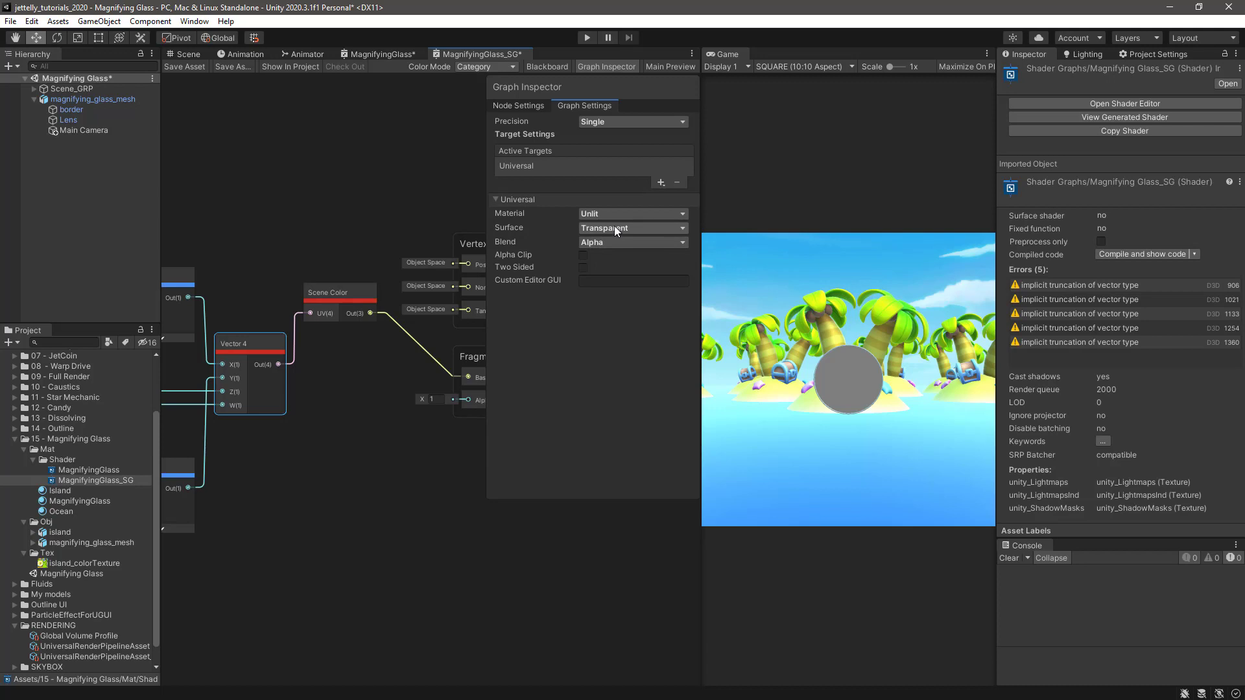
Step: Enable Opaque Texture on the Universal Render Pipeline asset
{"action": "left_click", "coordinate": [75, 645]}
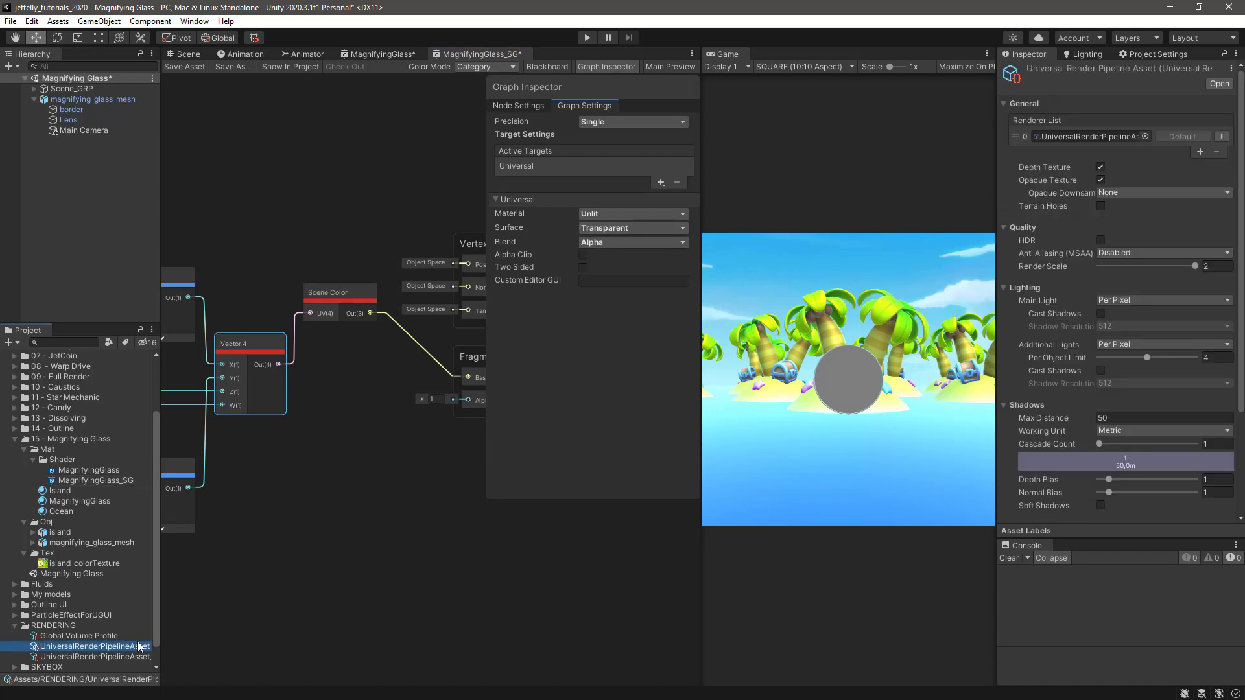
{"action": "left_click", "coordinate": [1100, 180]}
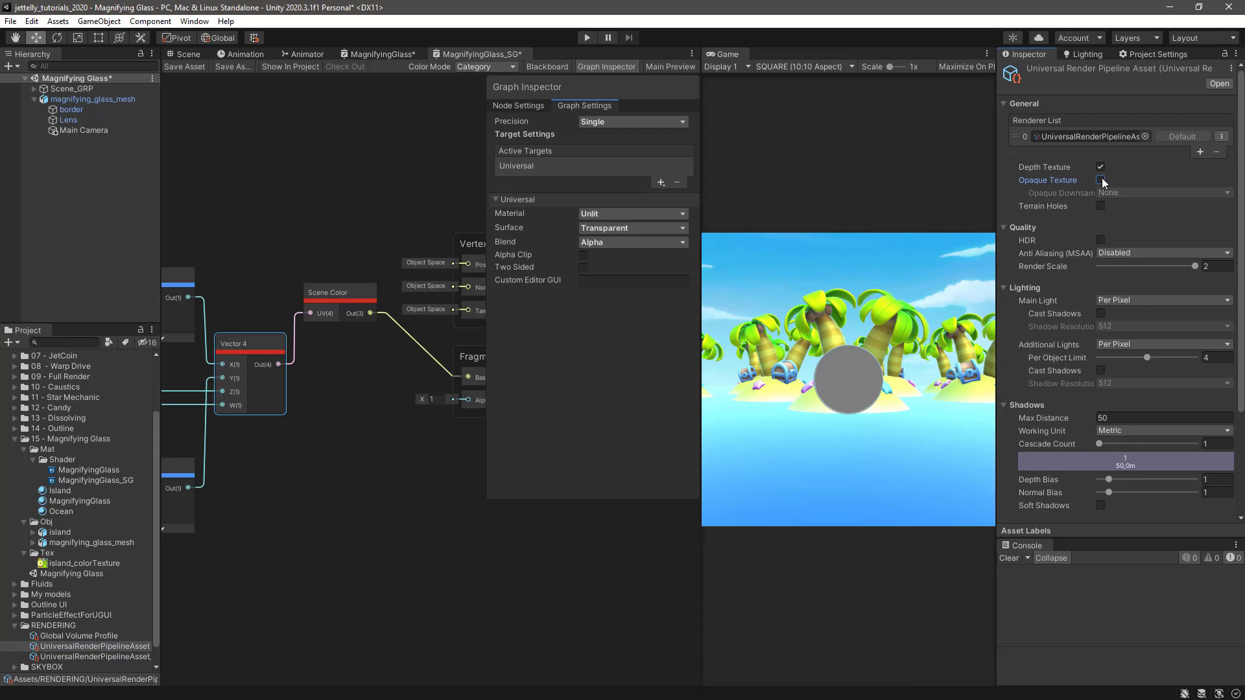
{"action": "left_click", "coordinate": [1100, 181]}
{"action": "left_click", "coordinate": [1101, 181]}
{"action": "left_click", "coordinate": [1101, 180]}
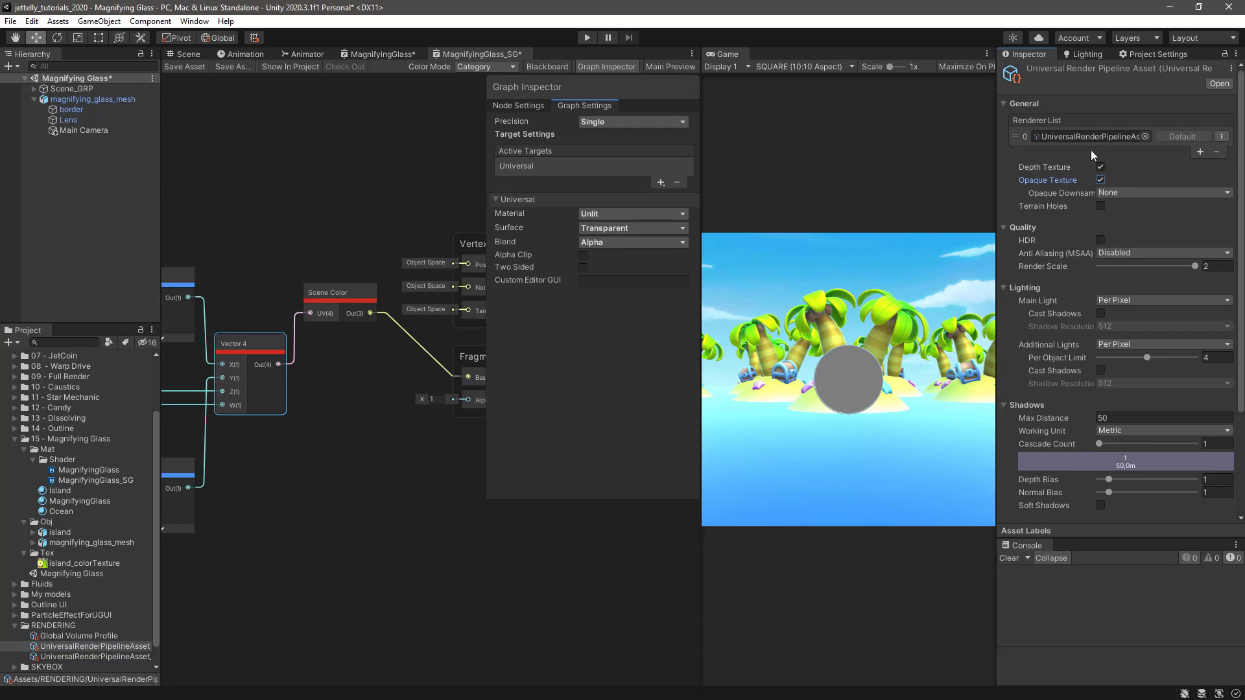
Step: Save the shader graph asset and hide the graph inspector
{"action": "middle_click_drag", "start_coordinate": [346, 494], "coordinate": [333, 494]}
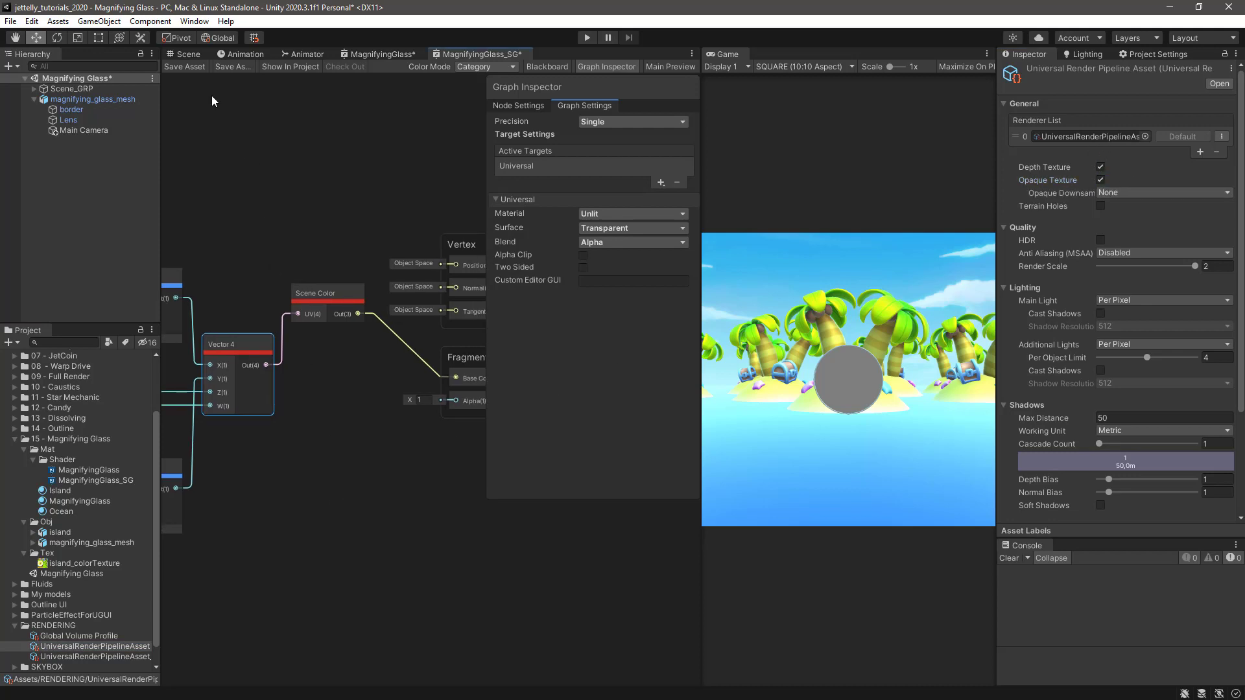
{"action": "left_click", "coordinate": [182, 68]}
{"action": "left_click", "coordinate": [614, 67]}
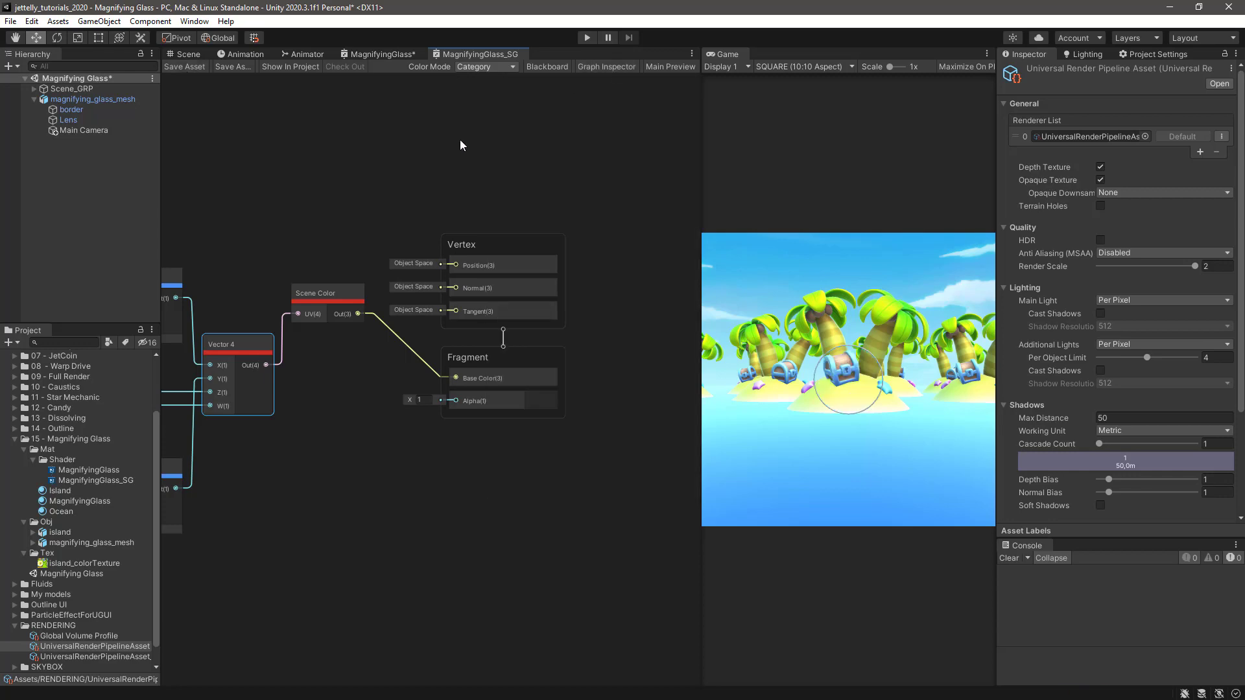
Step: View the island scene in 2D and adjust the MagnifyingGlass material's _Zoom
{"action": "left_click", "coordinate": [190, 54]}
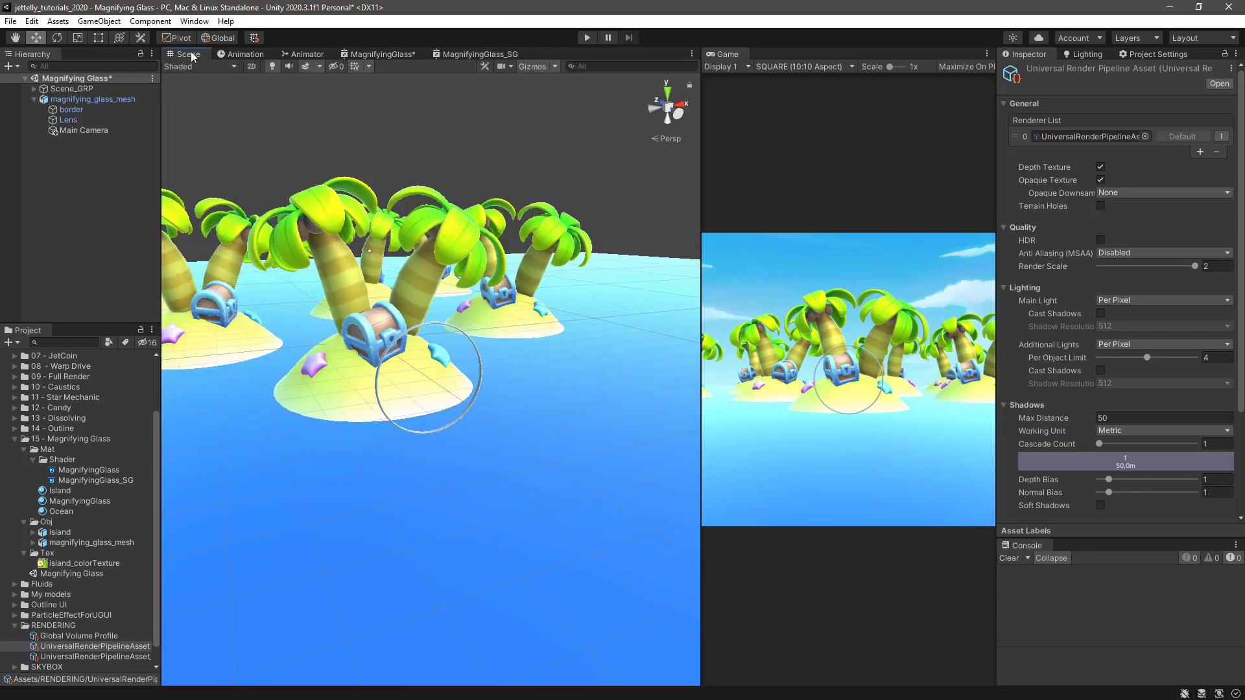
{"action": "right_click_drag", "start_coordinate": [332, 431], "coordinate": [331, 327]}
{"action": "left_click", "coordinate": [251, 67]}
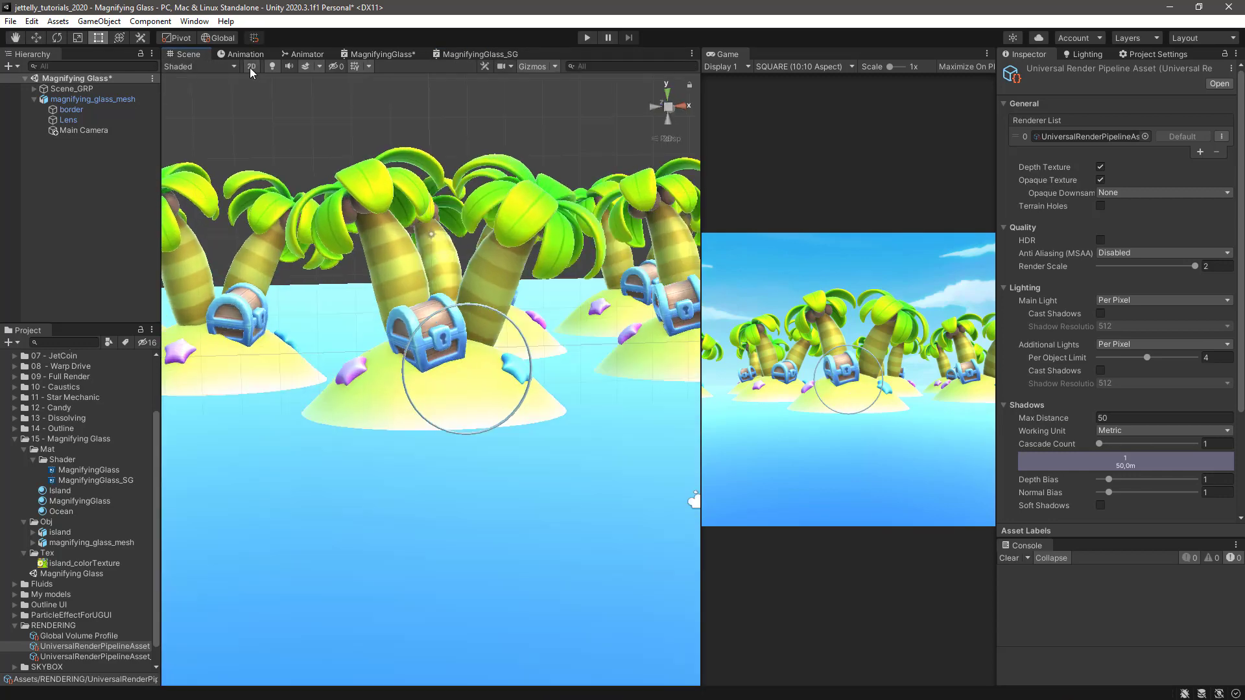
{"action": "scroll", "coordinate": [399, 372], "scroll_direction": "up", "scroll_amount": 5}
{"action": "middle_click_drag", "start_coordinate": [387, 356], "coordinate": [386, 354]}
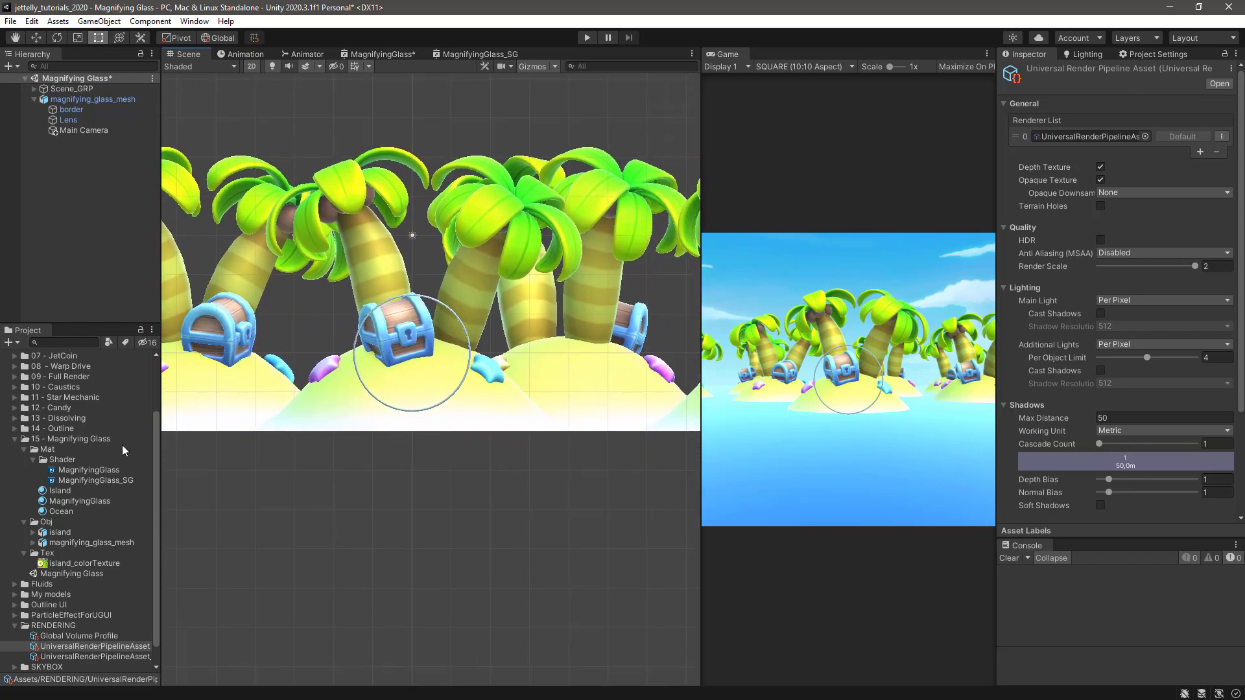
{"action": "left_click", "coordinate": [79, 501]}
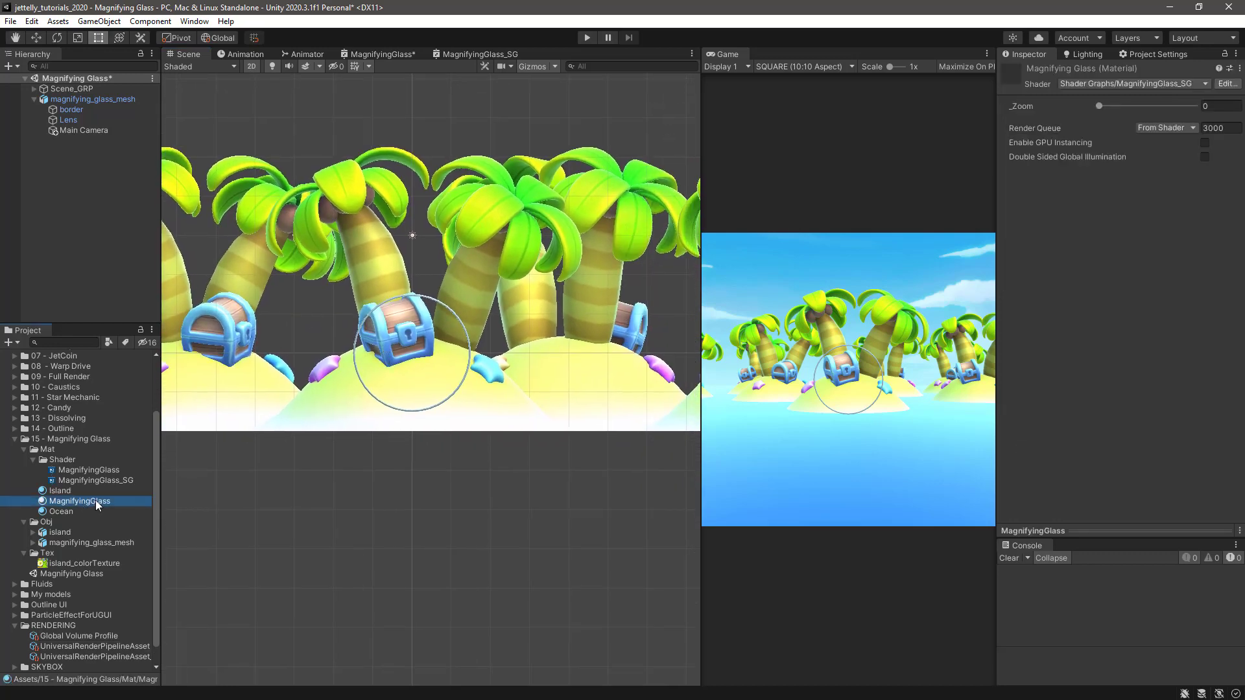
{"action": "mouse_move", "coordinate": [1150, 107]}
{"action": "left_mouse_down"}
{"action": "mouse_move", "coordinate": [1118, 116]}
{"action": "mouse_move", "coordinate": [1137, 119]}
{"action": "left_mouse_up"}
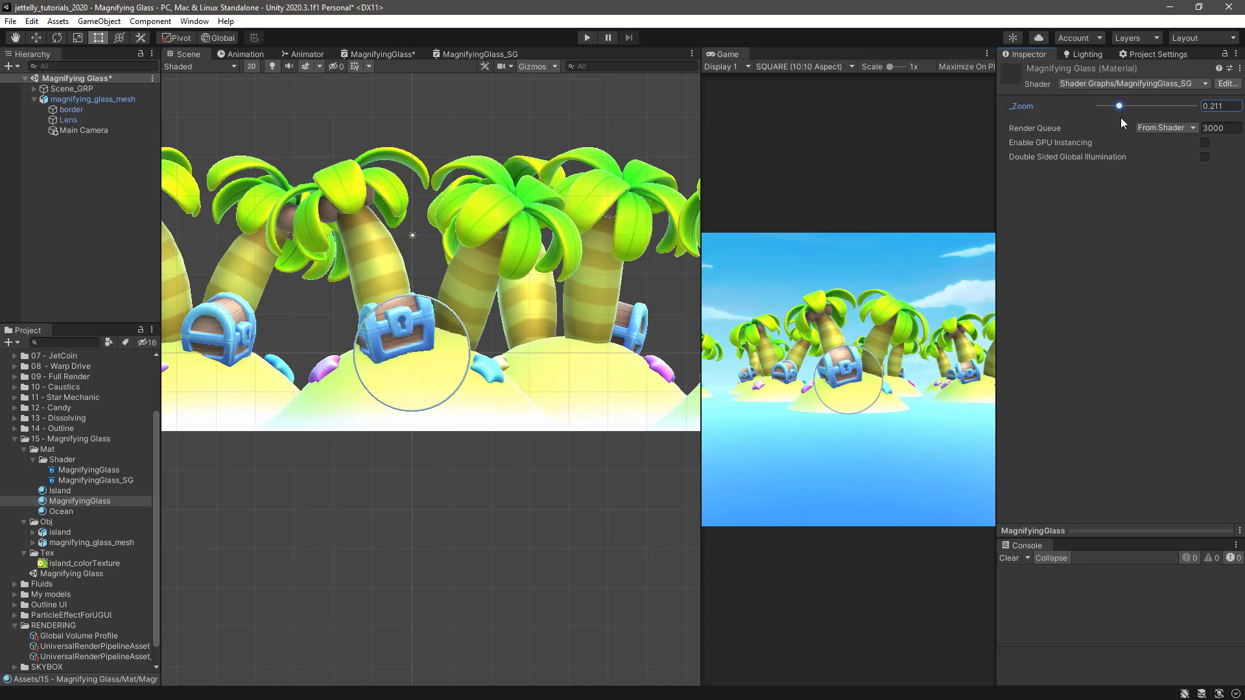
Step: Move the magnifying_glass_mesh over a treasure chest and widen the Game view
{"action": "left_click", "coordinate": [89, 100]}
{"action": "key", "text": "f"}
{"action": "key", "text": "w"}
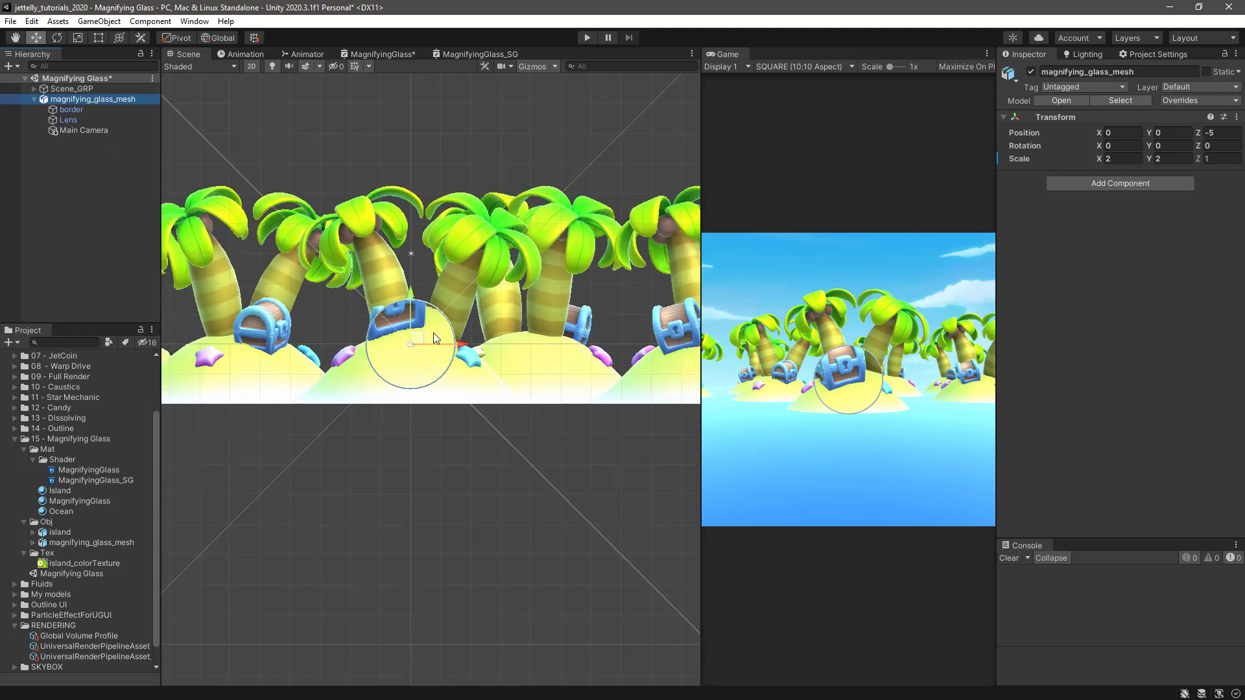
{"action": "mouse_move", "coordinate": [418, 332]}
{"action": "left_mouse_down"}
{"action": "mouse_move", "coordinate": [456, 316]}
{"action": "mouse_move", "coordinate": [408, 322]}
{"action": "left_mouse_up"}
{"action": "scroll", "coordinate": [410, 381], "scroll_direction": "down", "scroll_amount": 5}
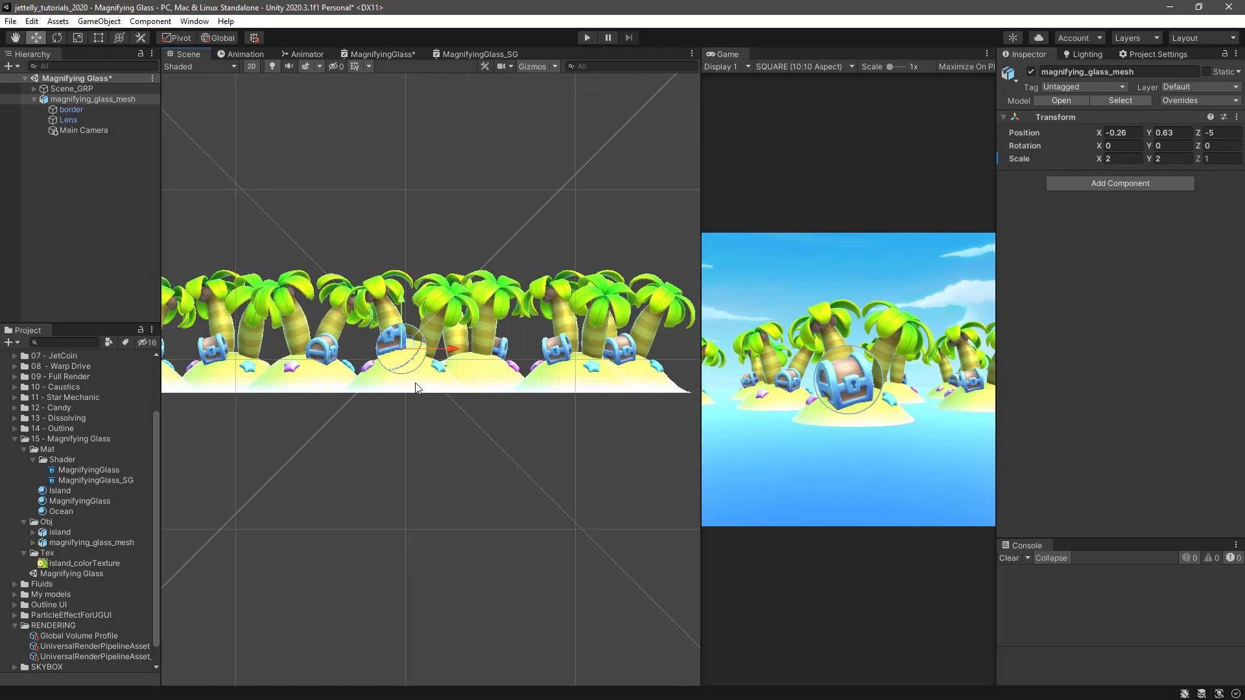
{"action": "middle_click_drag", "start_coordinate": [410, 382], "coordinate": [400, 386]}
{"action": "left_click_drag", "start_coordinate": [702, 325], "coordinate": [509, 325]}
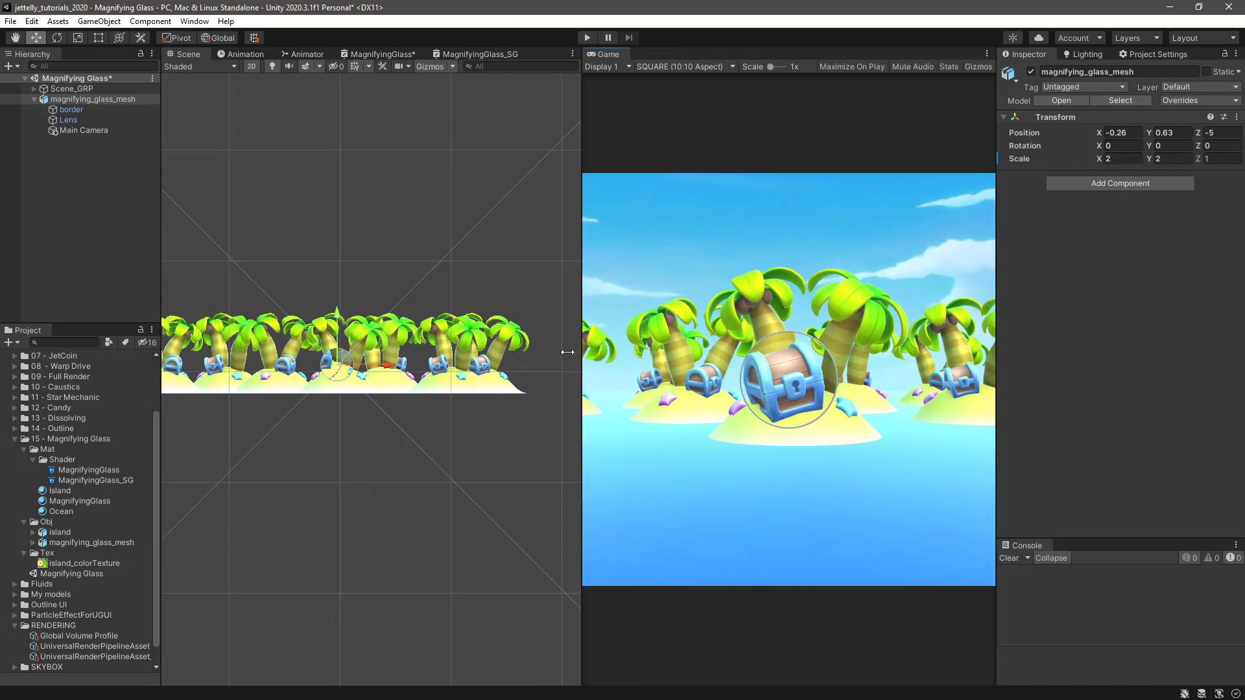
{"action": "middle_click_drag", "start_coordinate": [367, 398], "coordinate": [381, 401]}
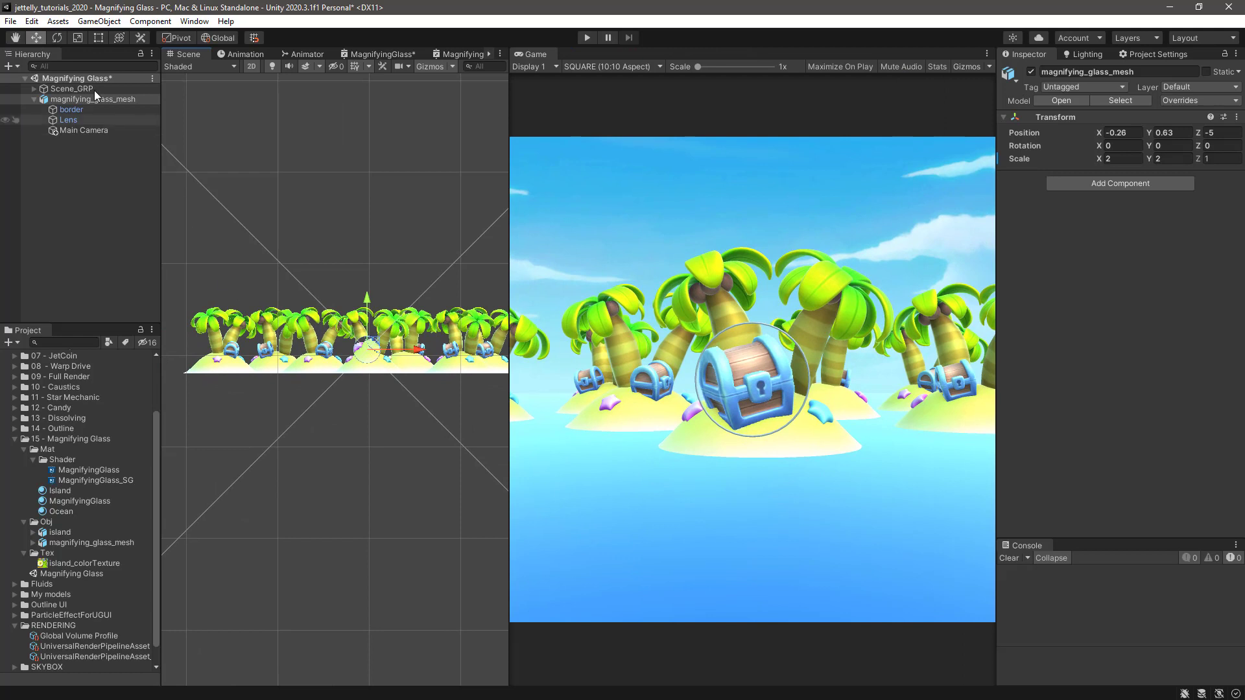
Step: Raise _Zoom to 0.572 and shift the magnifying glass further left over the chest
{"action": "left_click", "coordinate": [66, 504]}
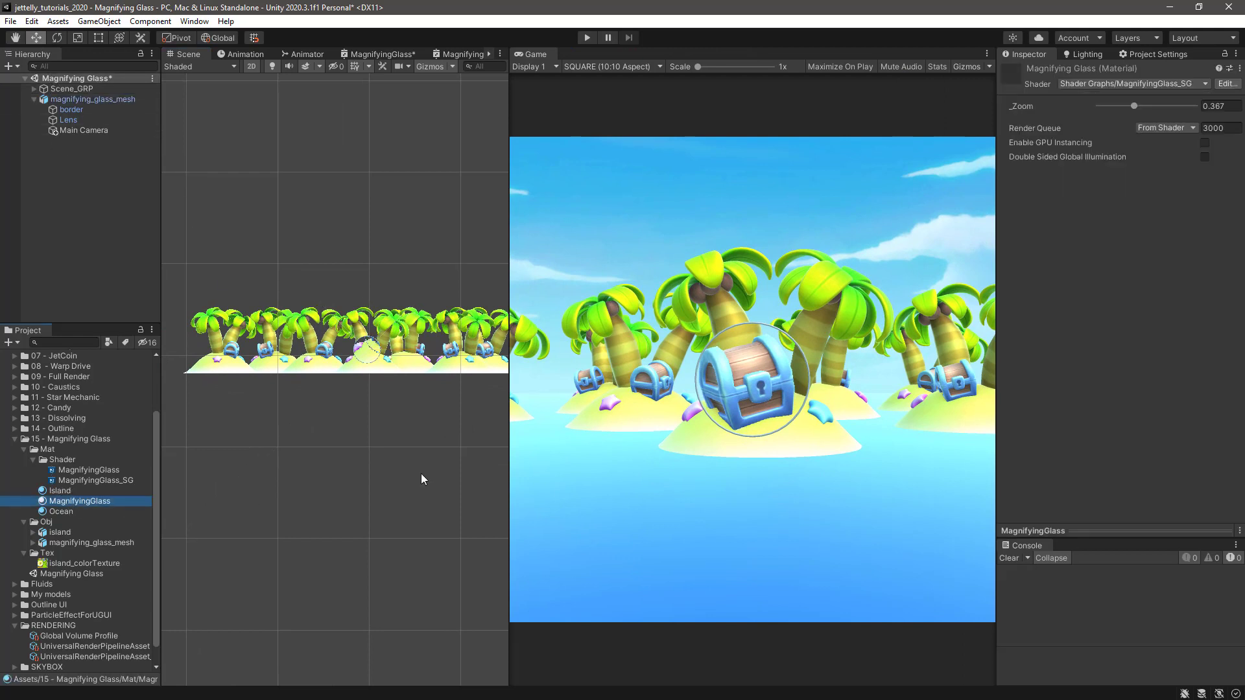
{"action": "mouse_move", "coordinate": [1120, 113]}
{"action": "left_mouse_down"}
{"action": "mouse_move", "coordinate": [1174, 117]}
{"action": "mouse_move", "coordinate": [1122, 119]}
{"action": "left_mouse_up"}
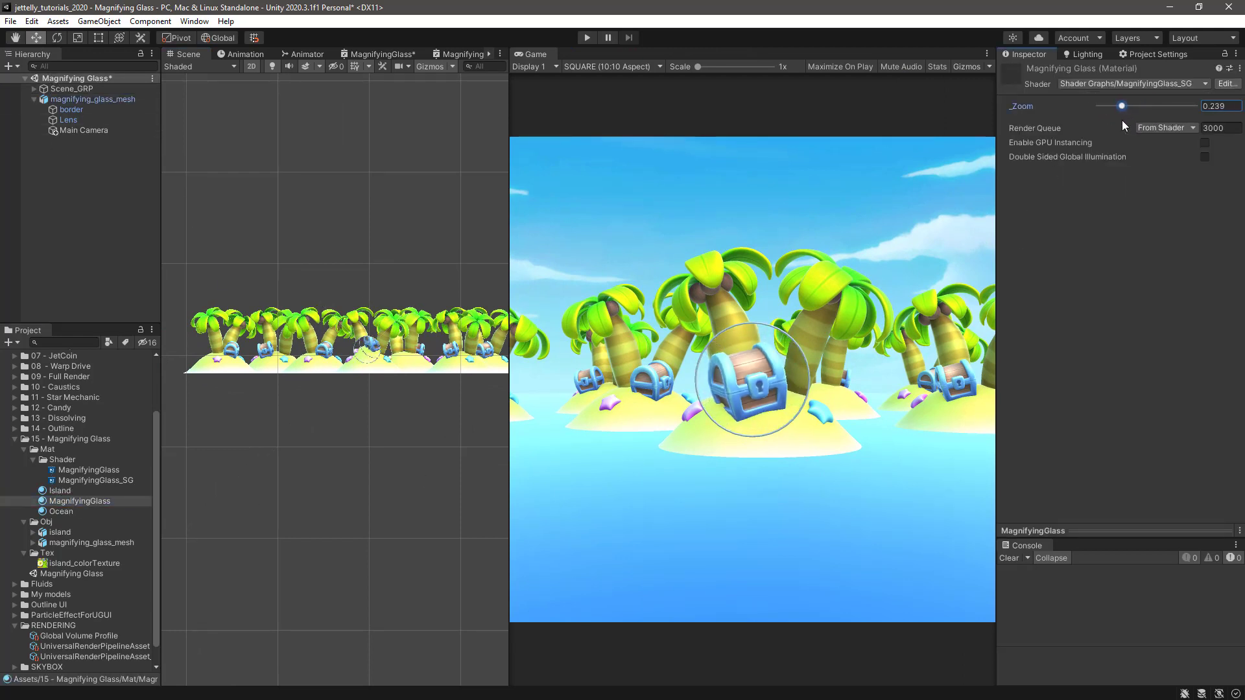
{"action": "left_click", "coordinate": [92, 100]}
{"action": "key", "text": "f"}
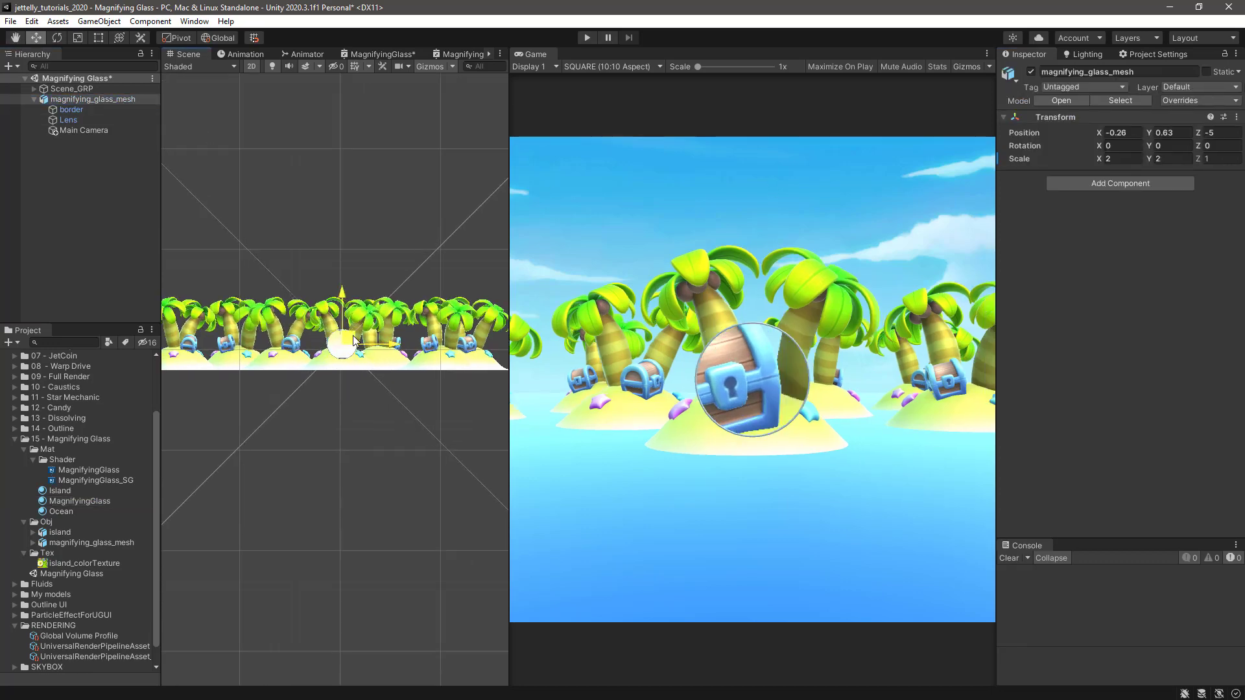
{"action": "mouse_move", "coordinate": [353, 339]}
{"action": "left_mouse_down"}
{"action": "mouse_move", "coordinate": [336, 344]}
{"action": "mouse_move", "coordinate": [264, 305]}
{"action": "left_mouse_up"}
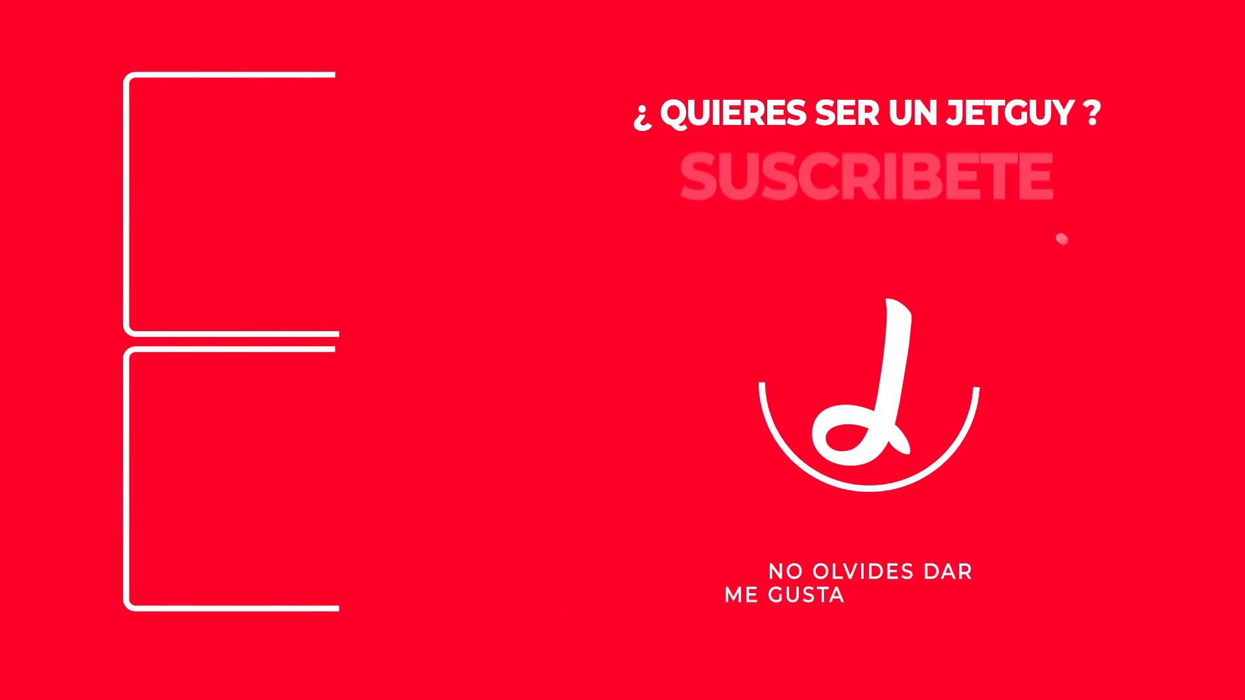